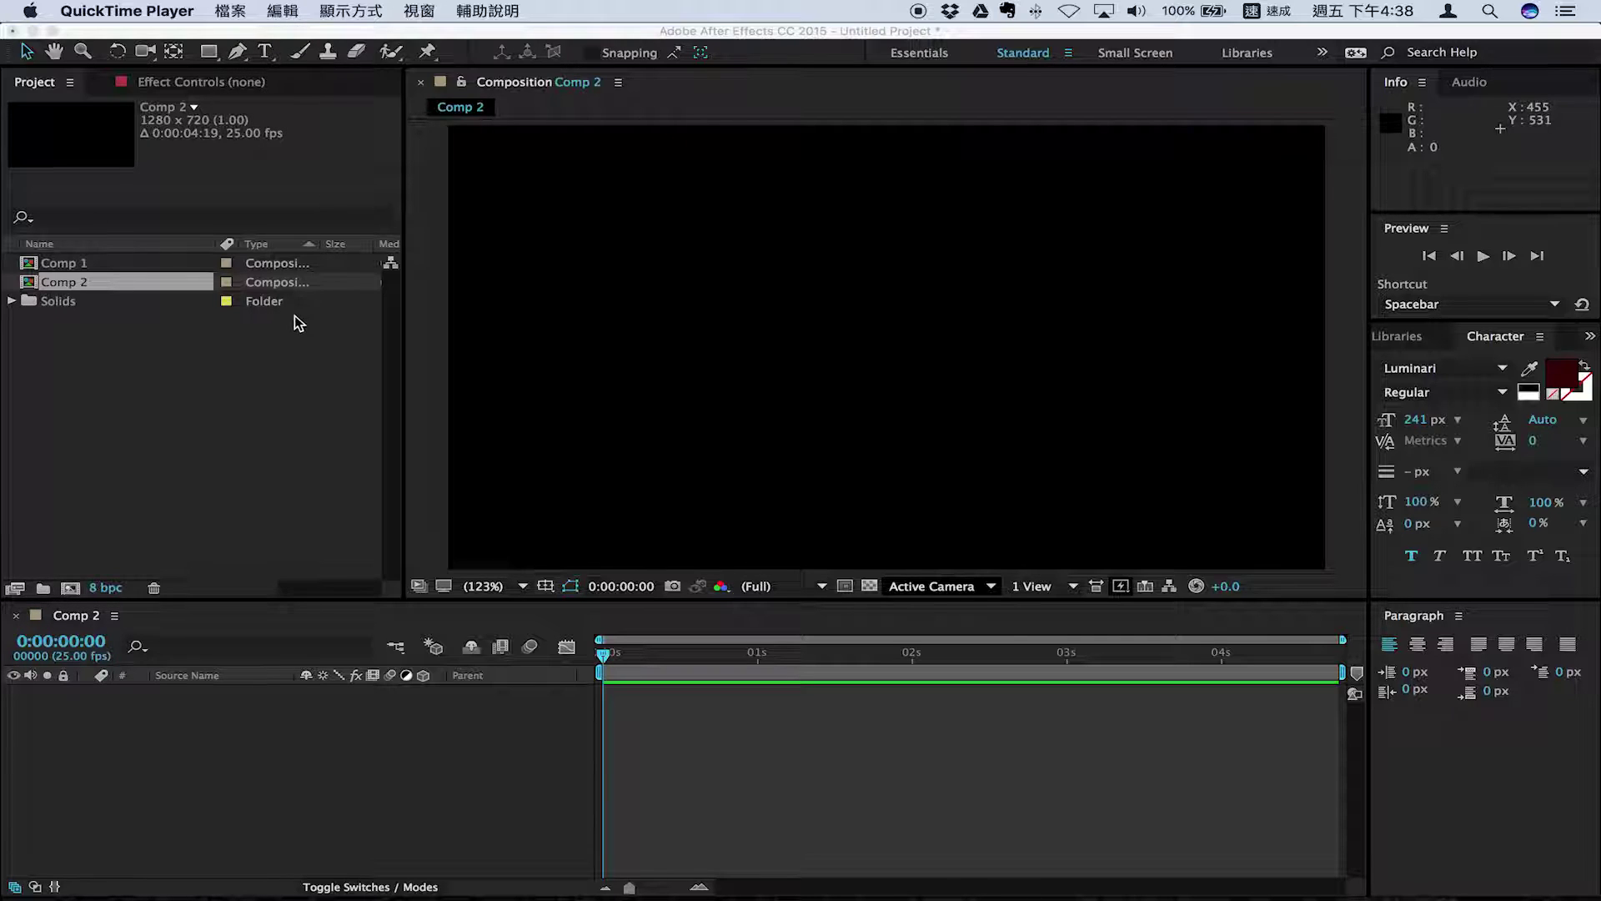
# - Add a pale red 1280 x 720 px solid layer to Comp 2 as the background
pyautogui.click(274, 372)
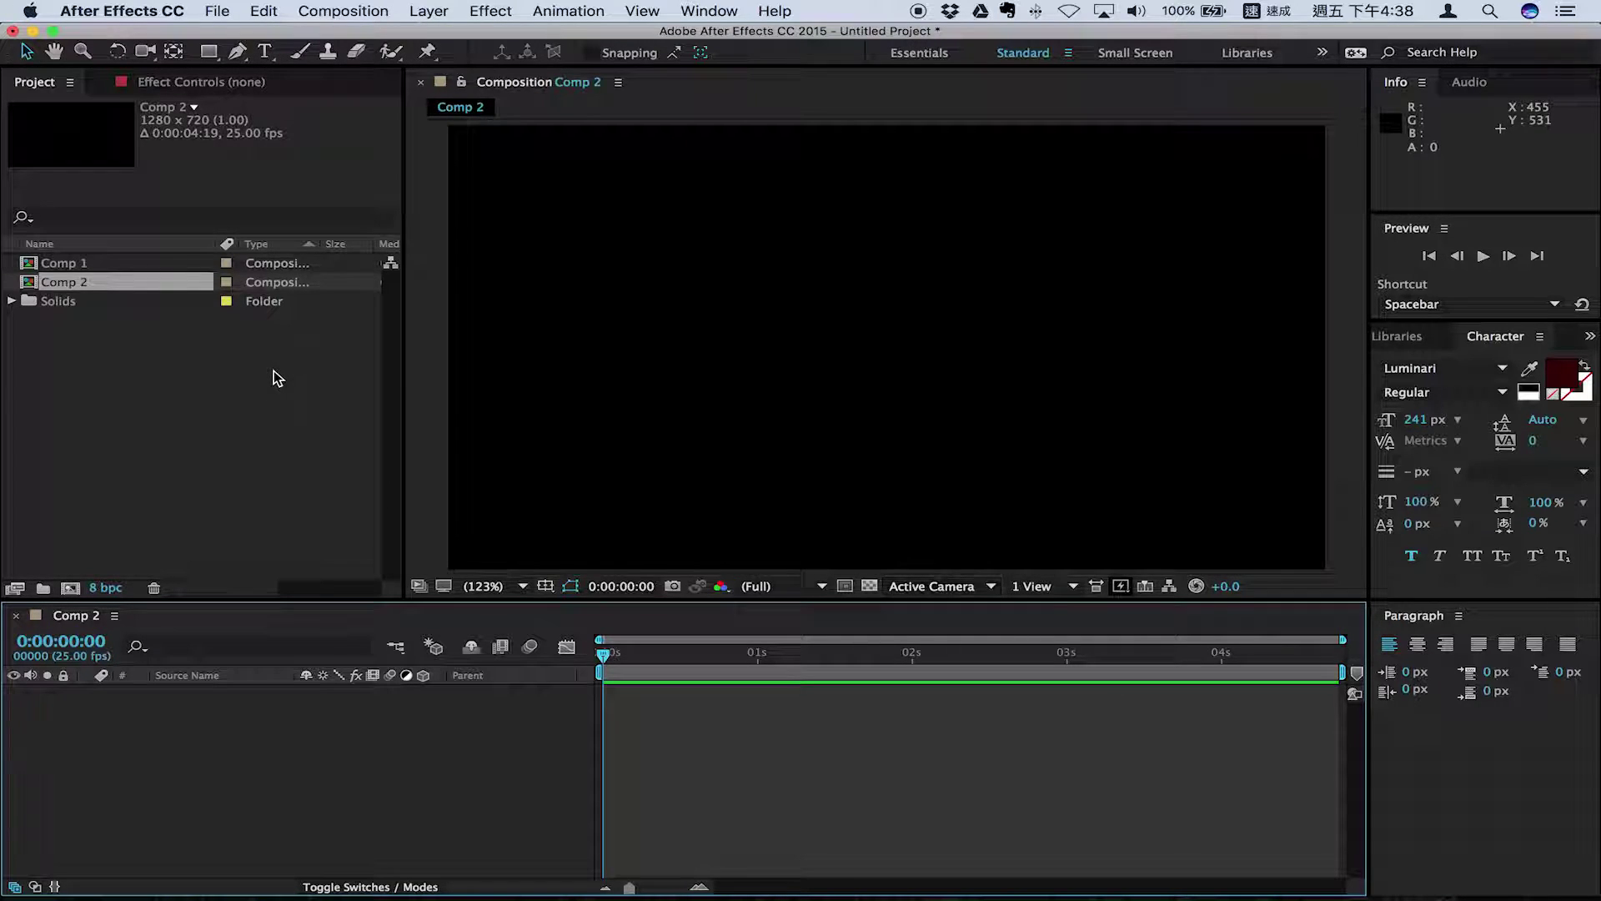
pyautogui.click(433, 11)
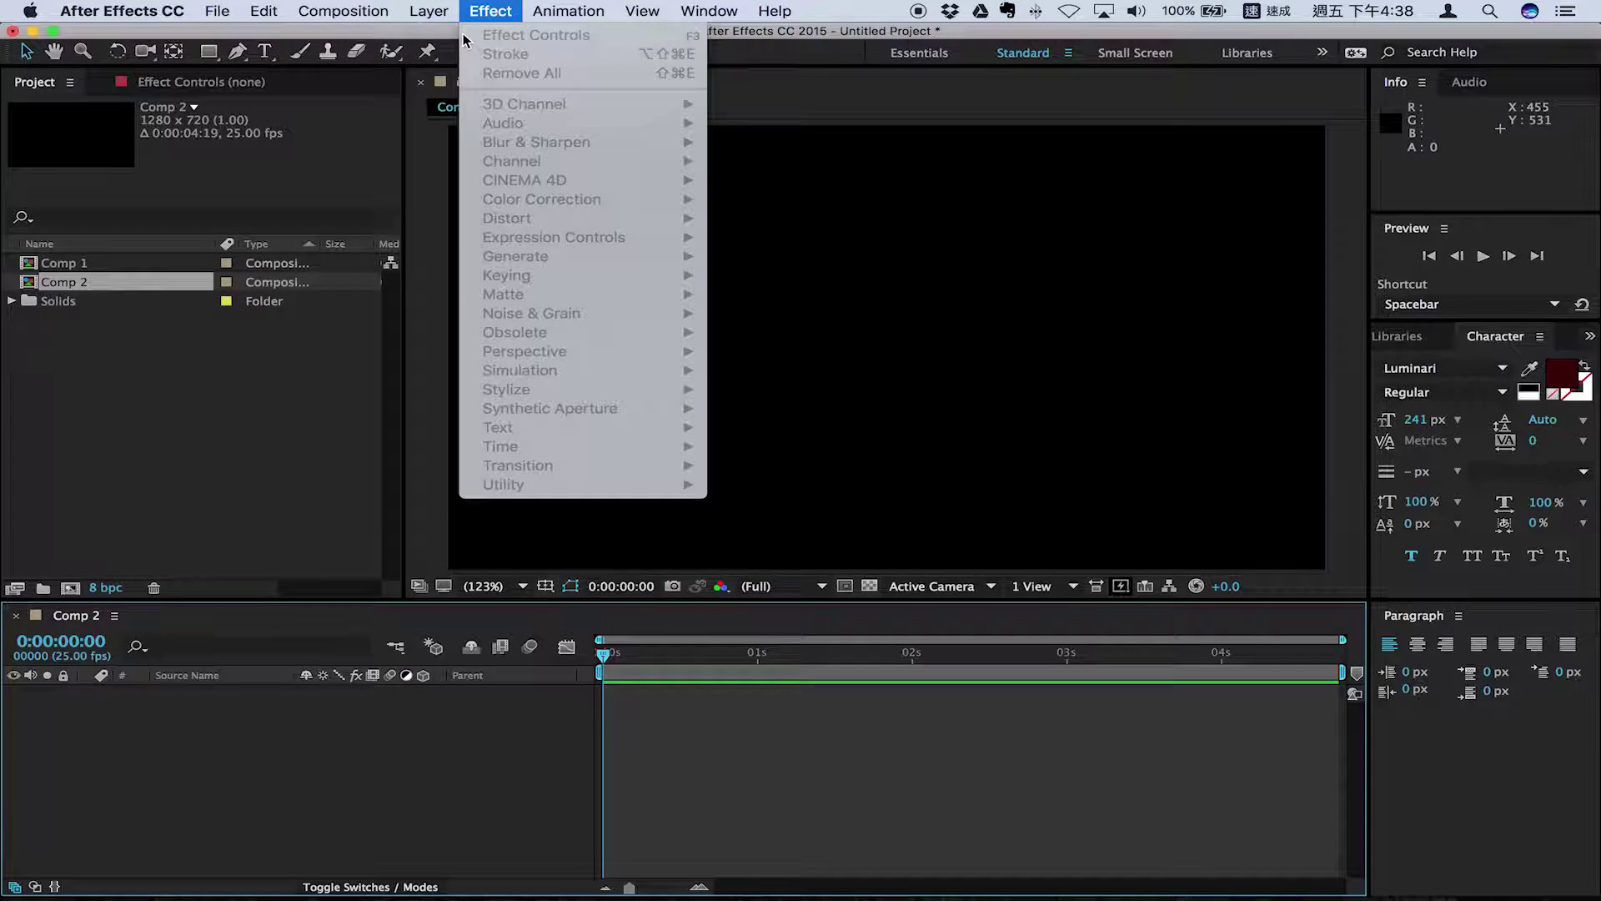
pyautogui.moveTo(619, 40)
pyautogui.click(746, 60)
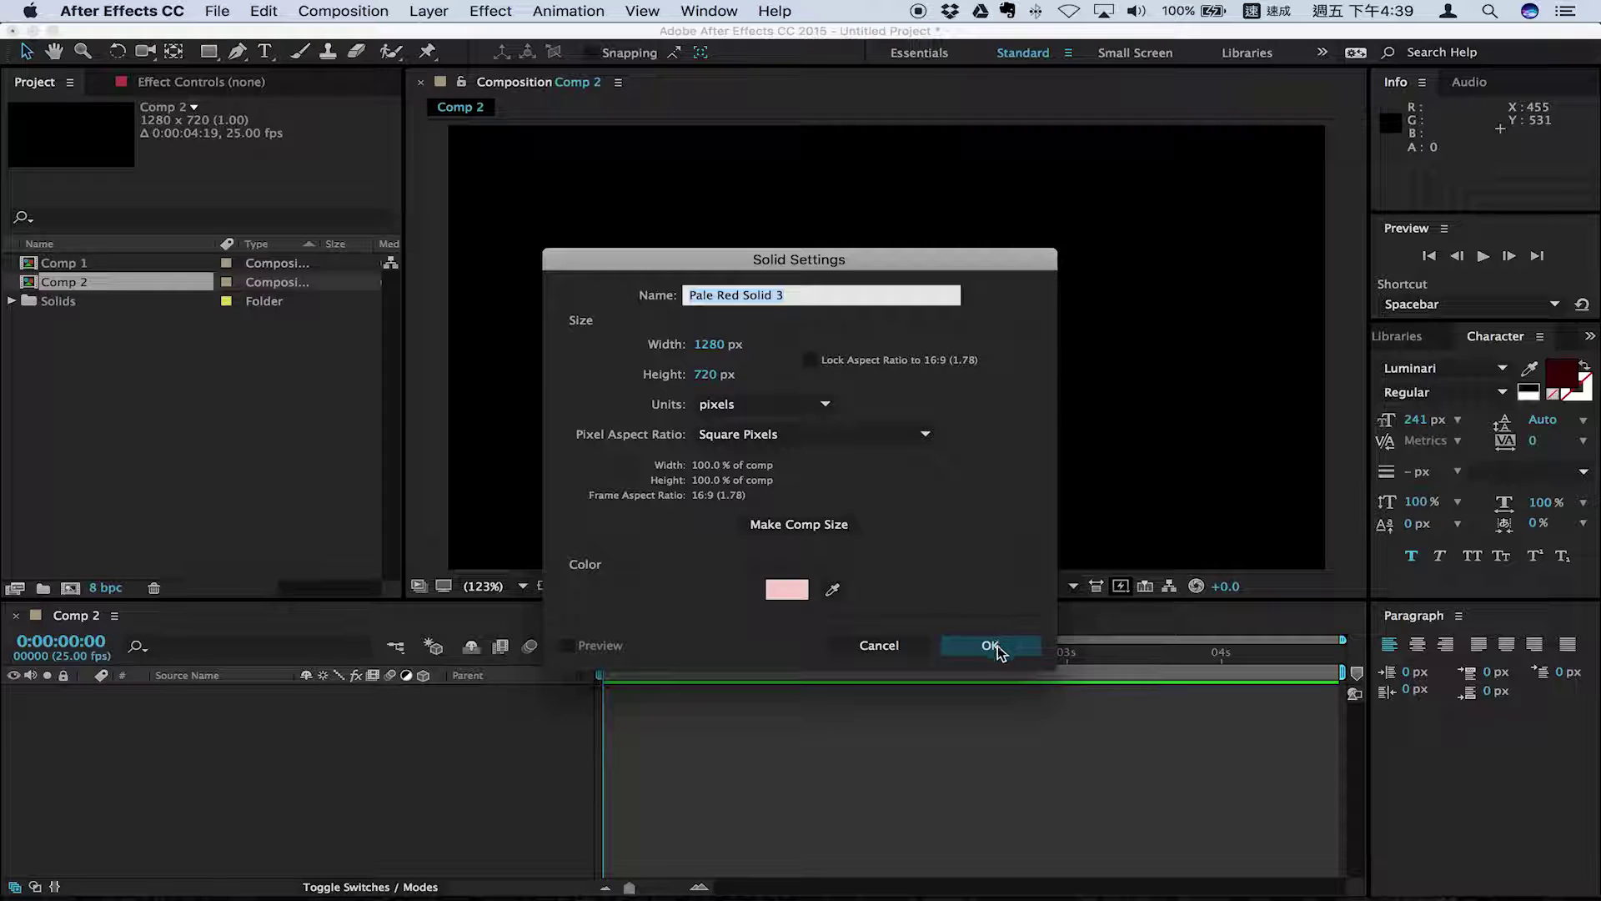
pyautogui.click(993, 644)
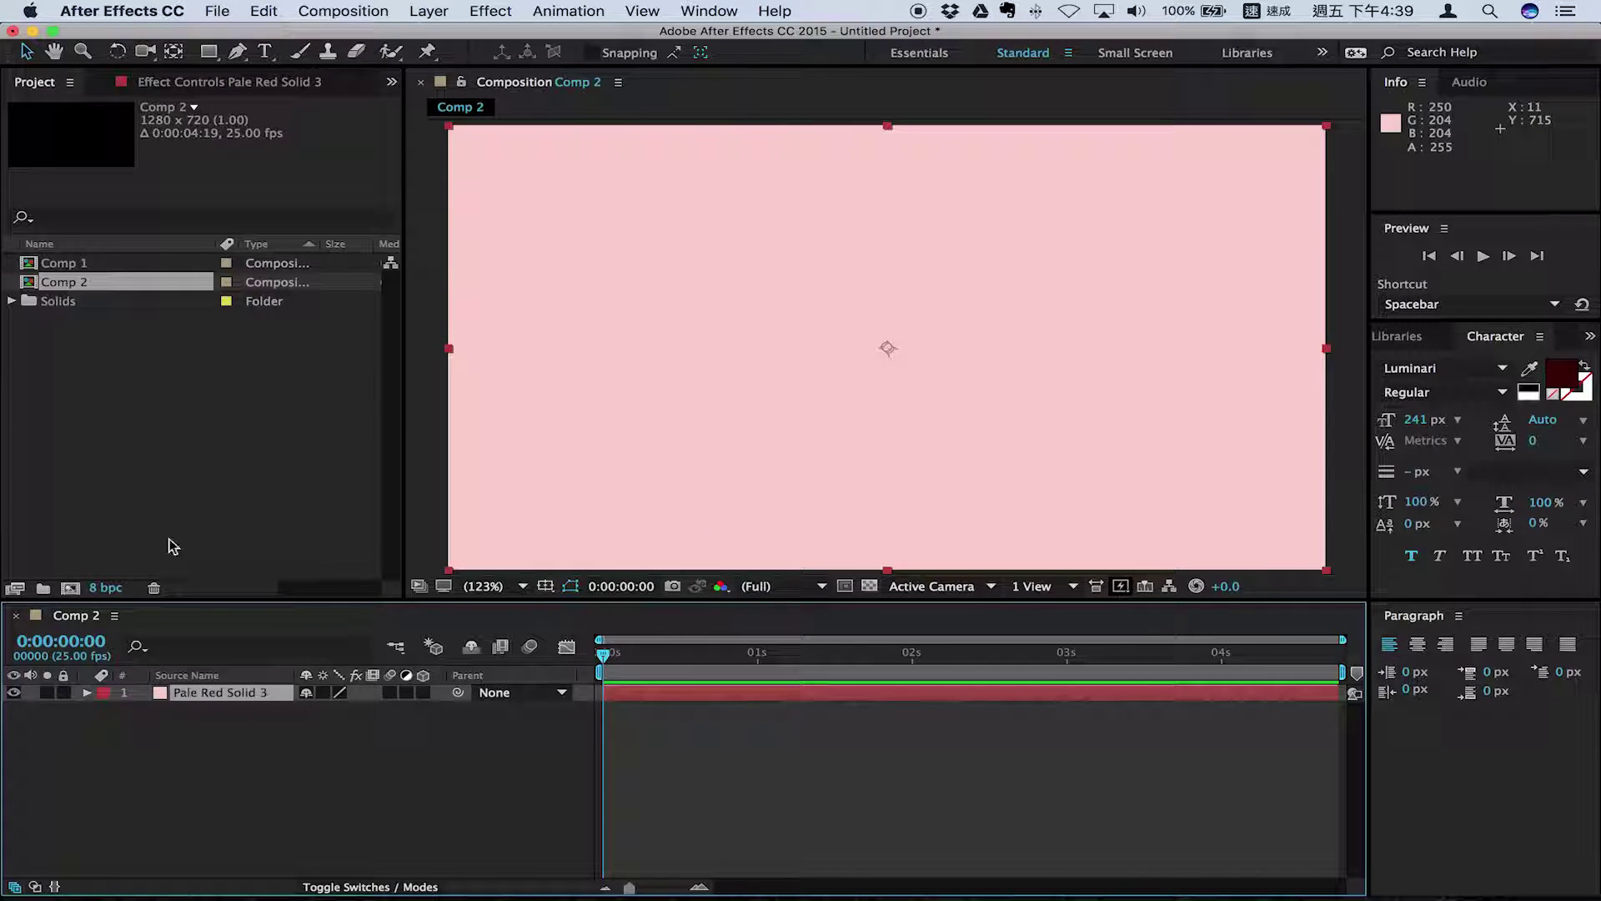
# - Create the text layer "TEST" over the solid and move it to the centre of the frame, at about 288.6, 436.2
pyautogui.click(267, 52)
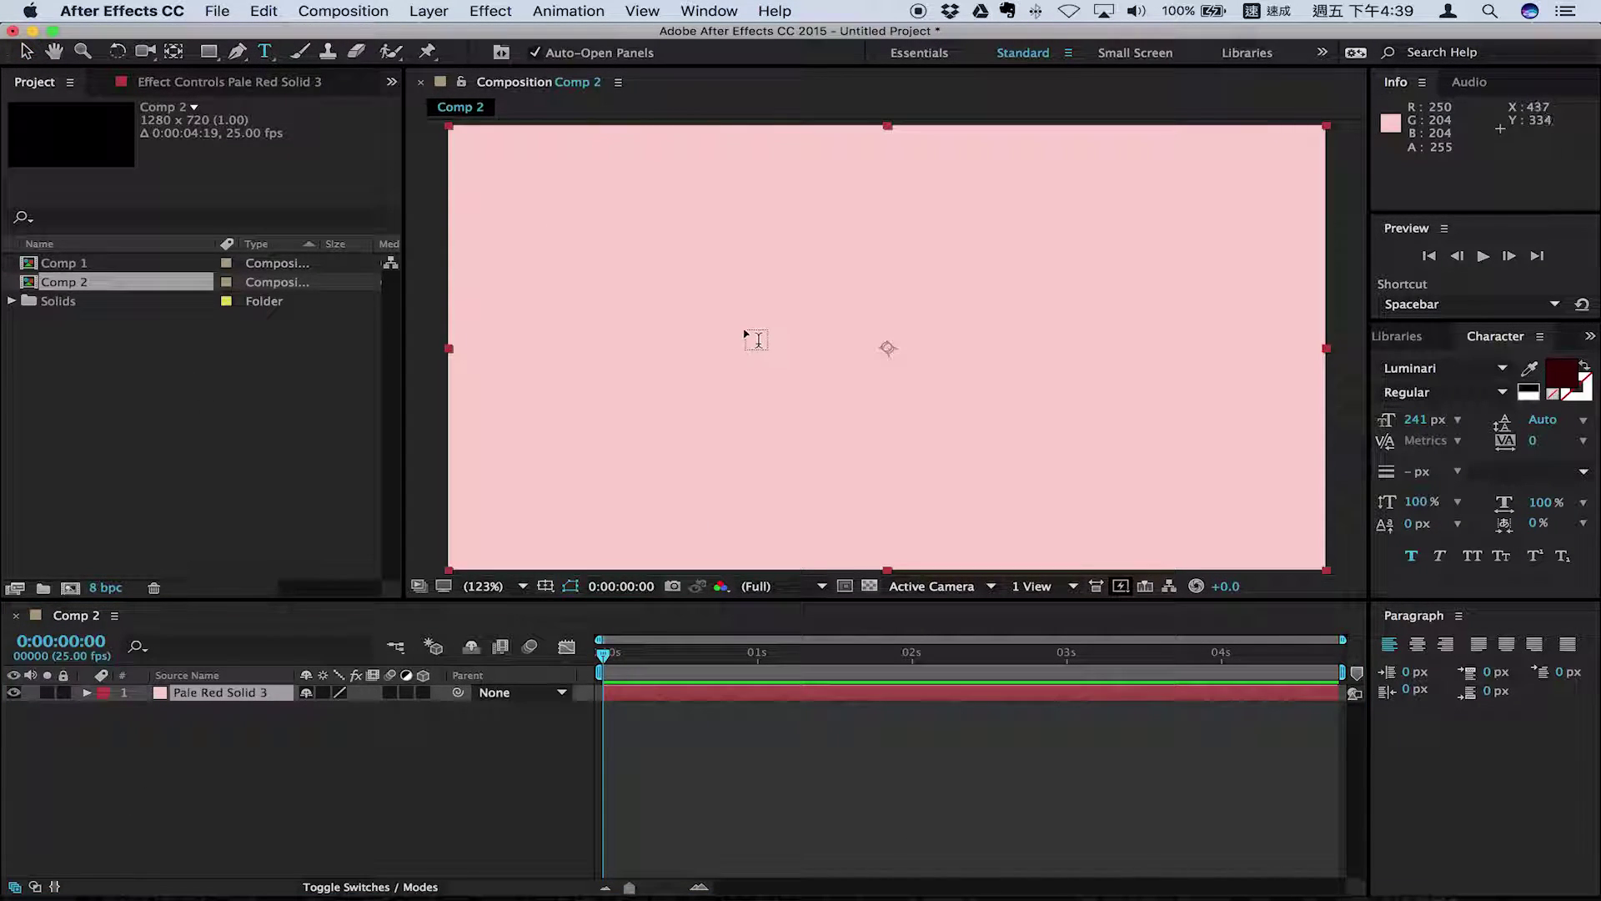
pyautogui.click(728, 337)
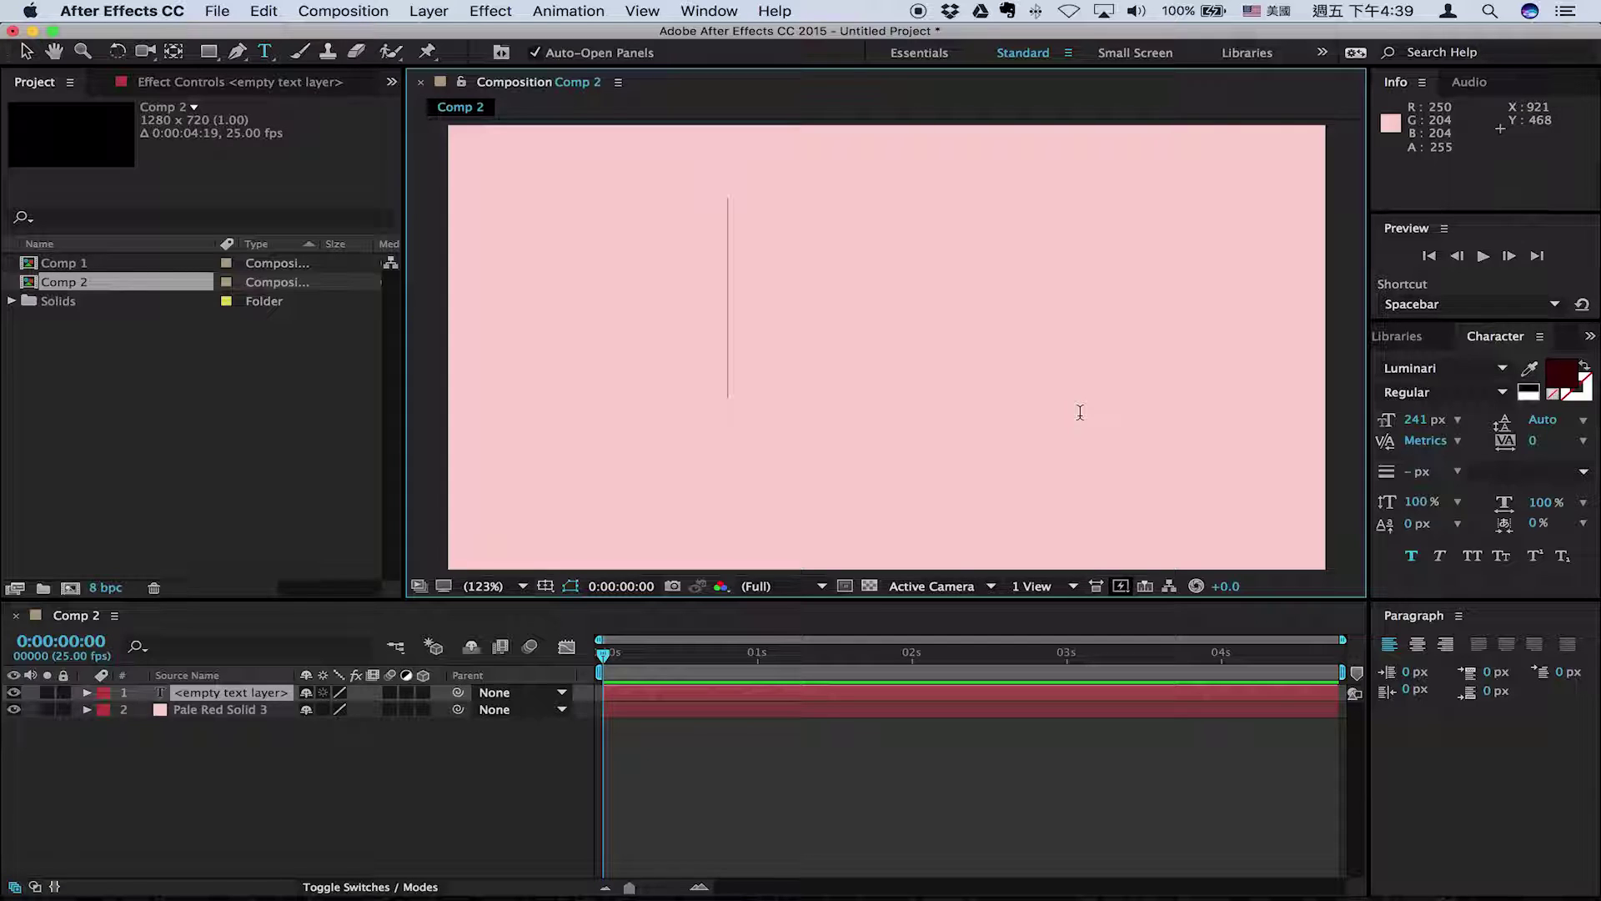
pyautogui.write('TEST')
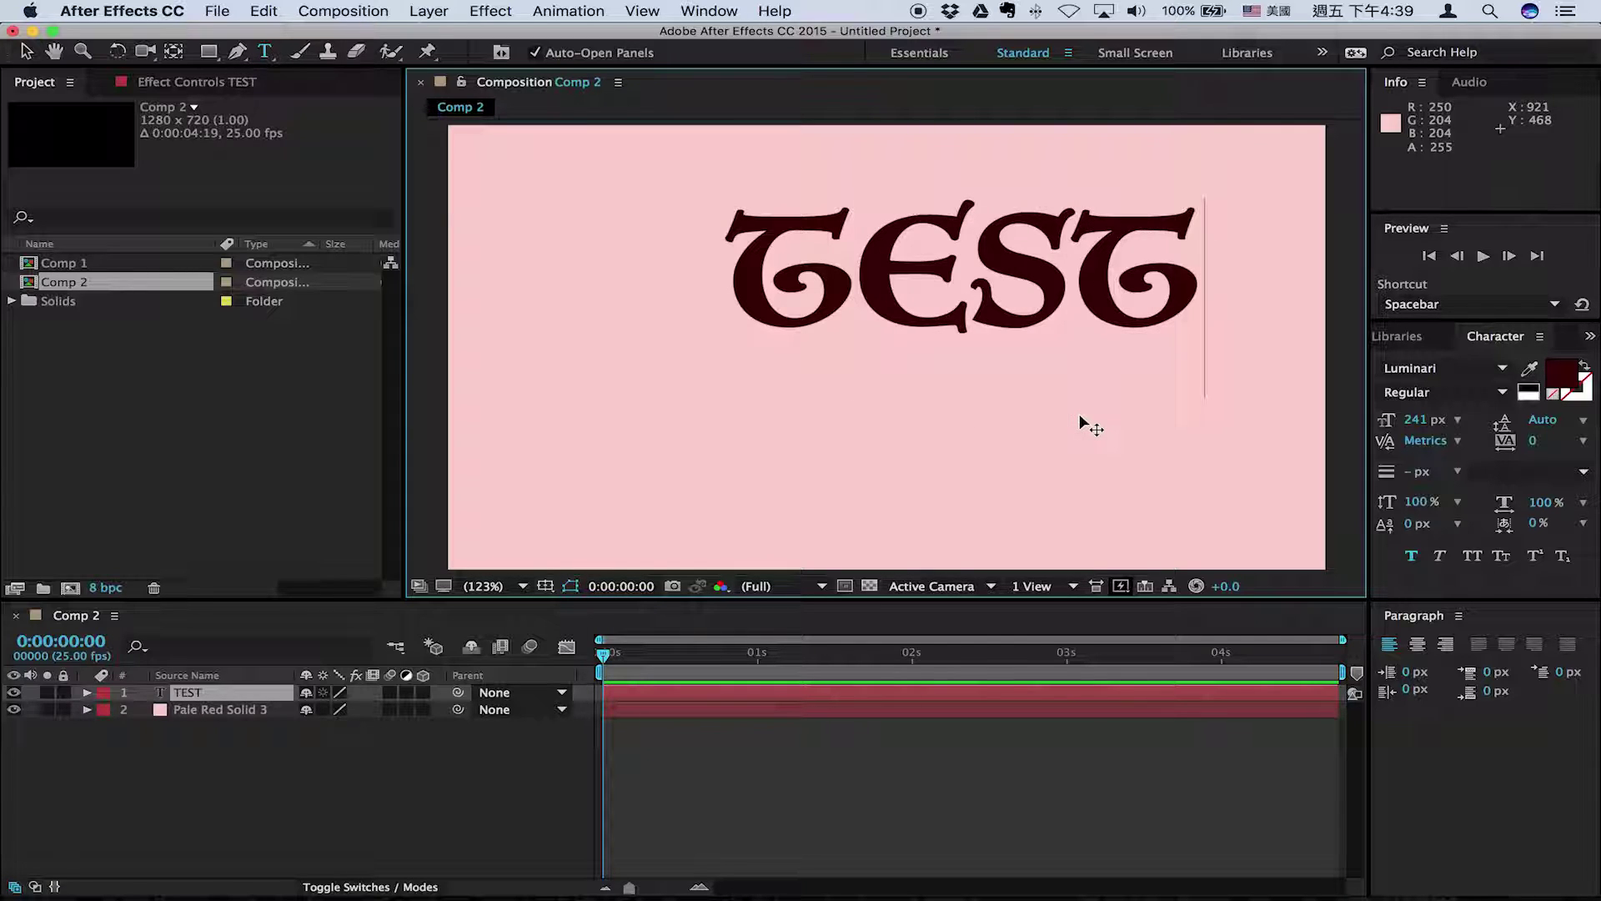
pyautogui.click(23, 52)
pyautogui.moveTo(741, 306); pyautogui.dragTo(667, 357)
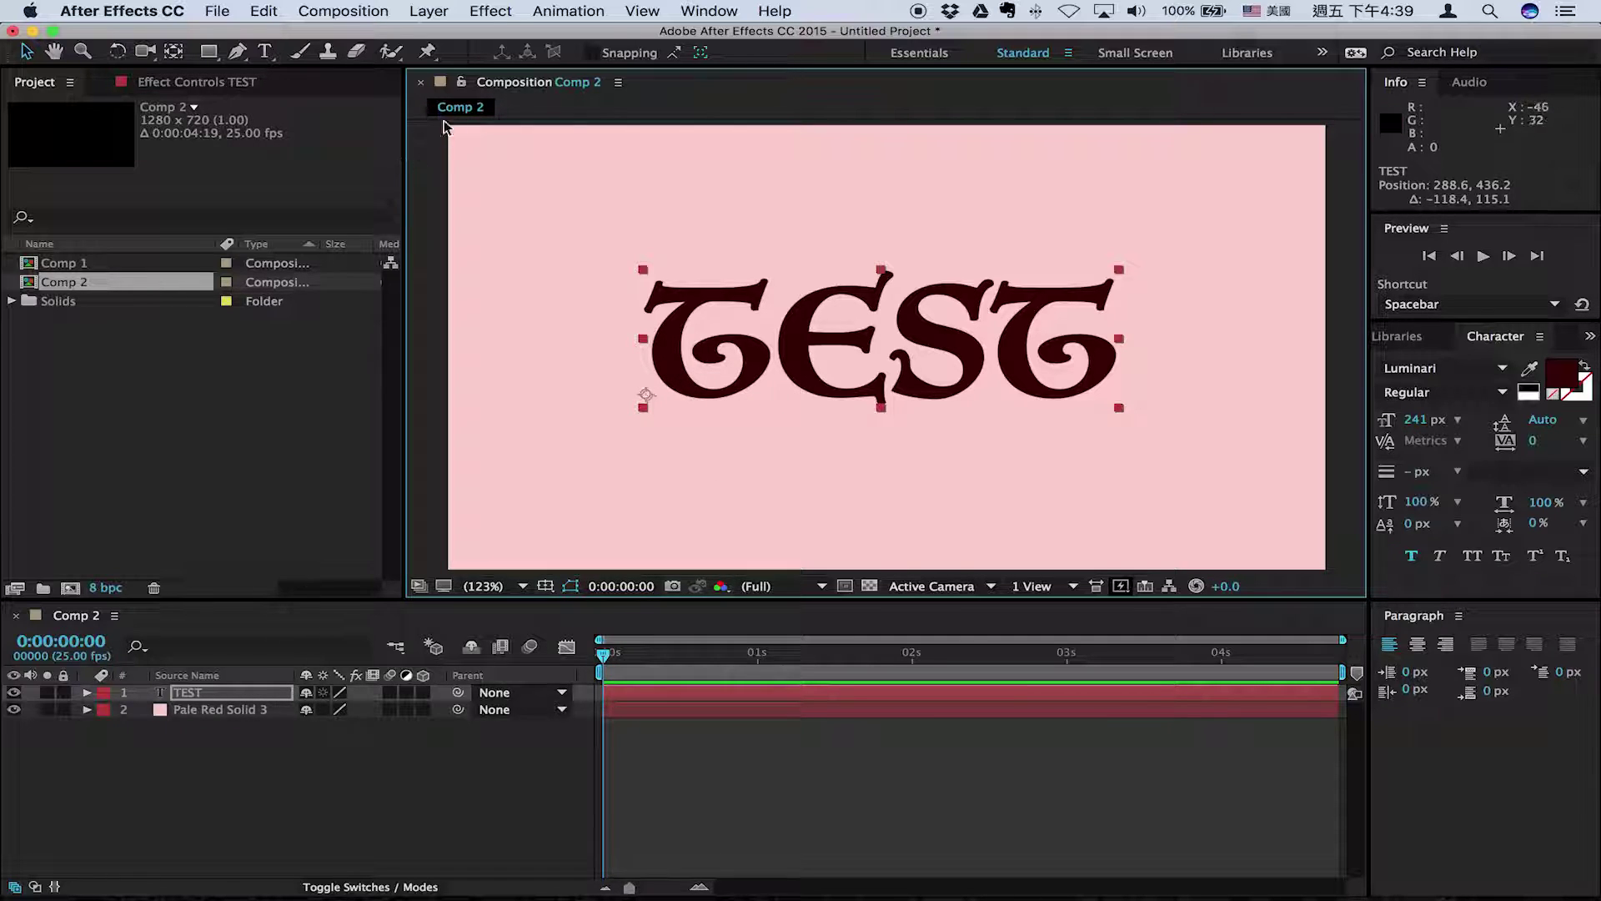
# - Apply the Generate > Stroke effect to the TEST text layer
pyautogui.click(492, 11)
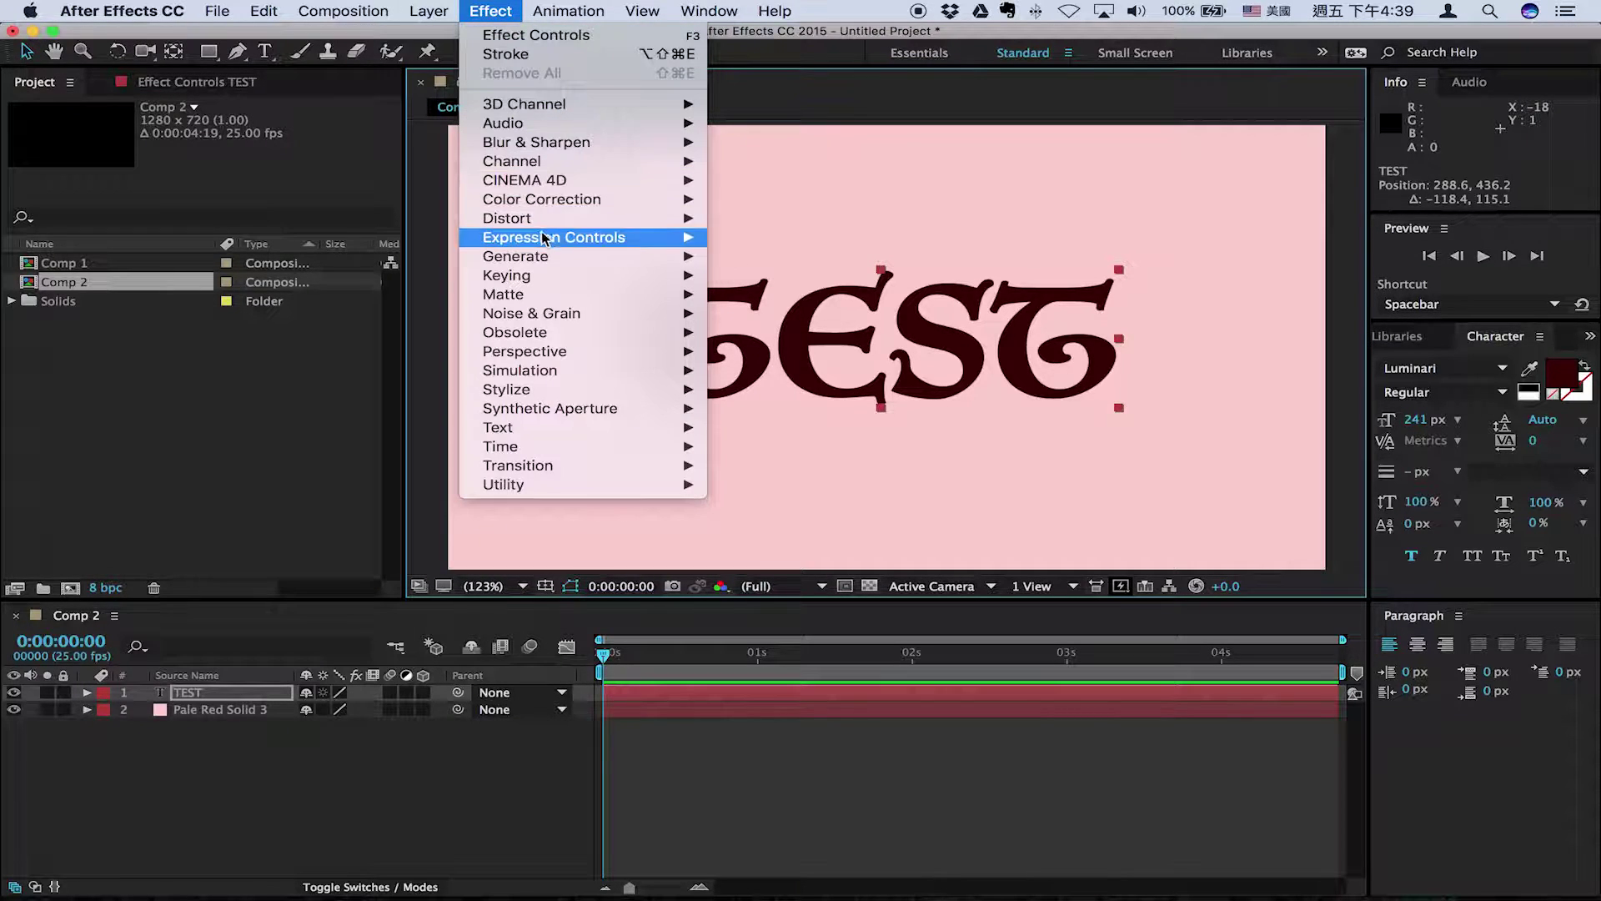
pyautogui.moveTo(542, 267)
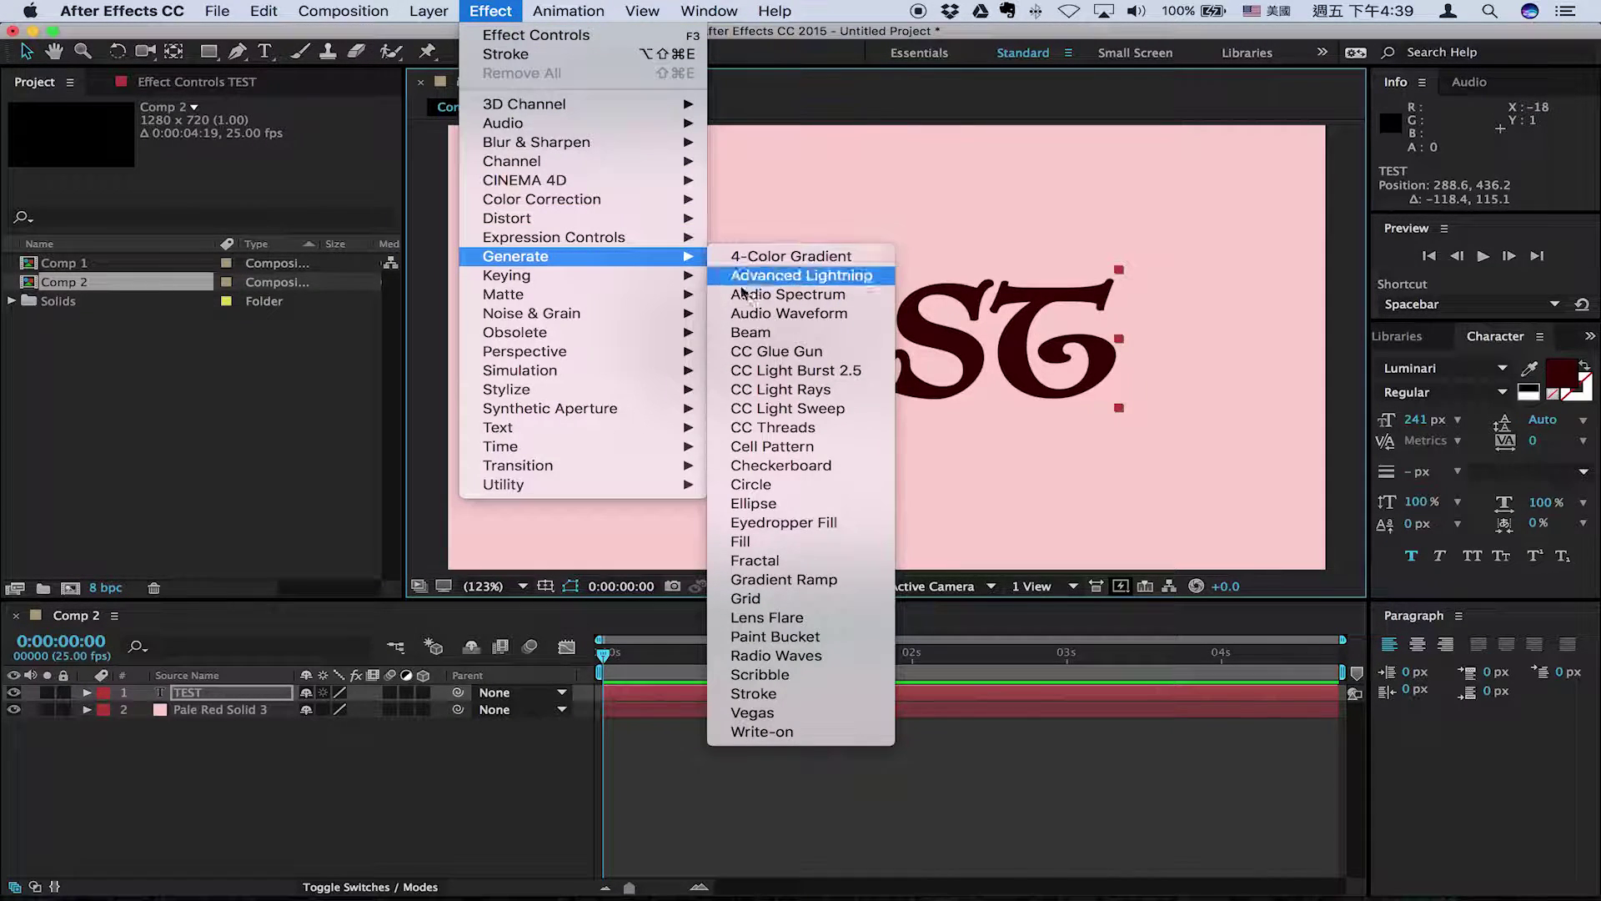
pyautogui.click(754, 694)
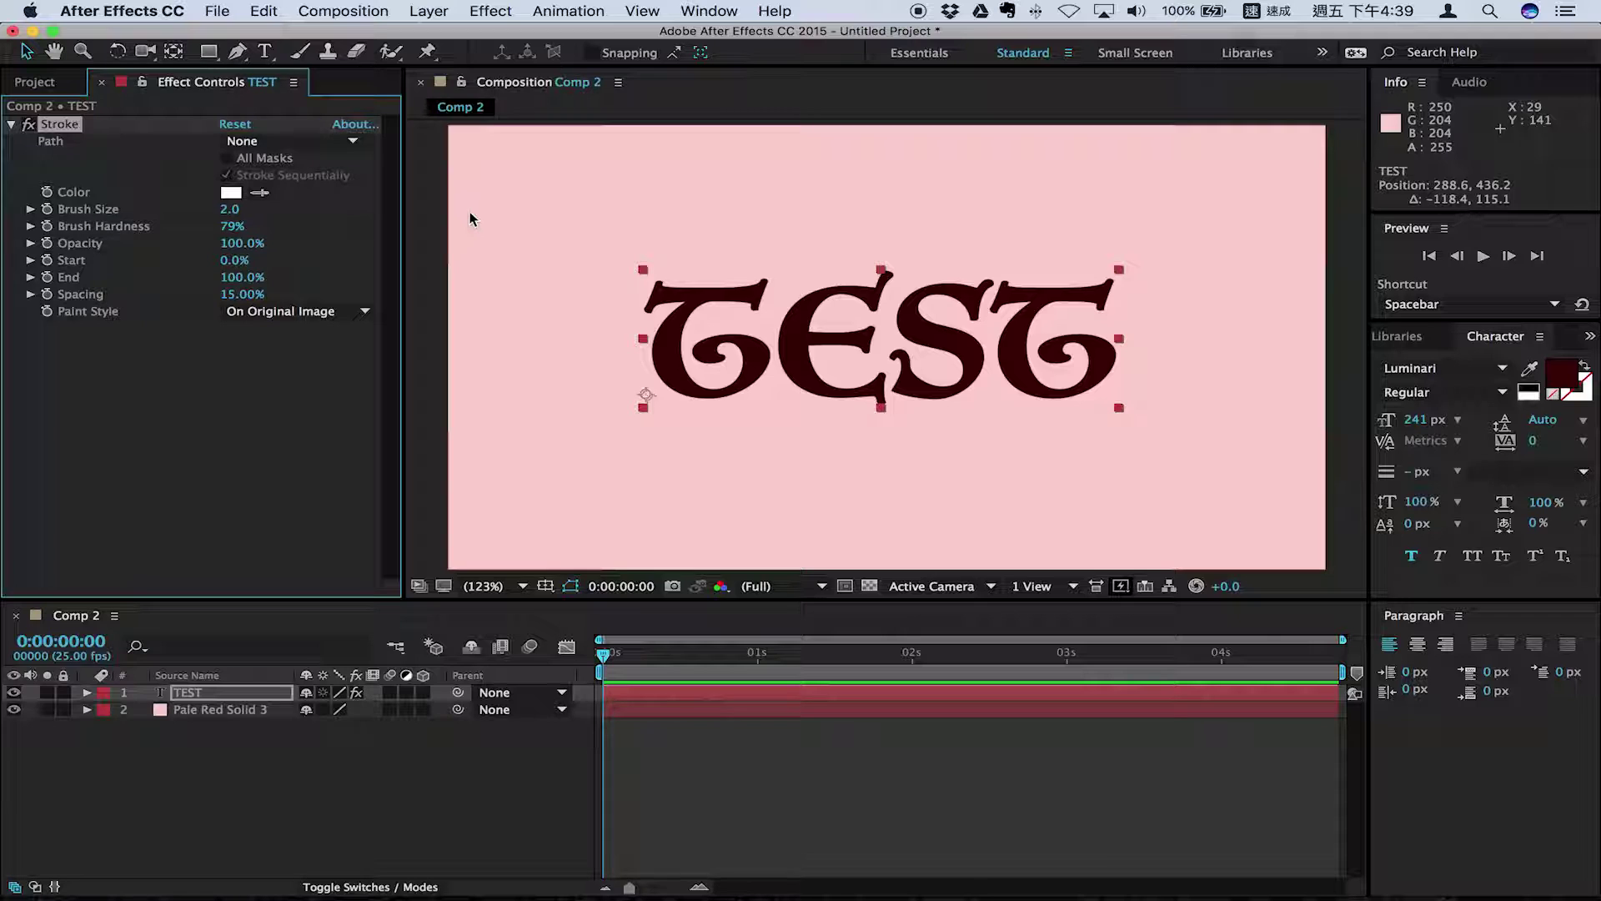
# - Start a mask path with the Pen tool on the TEST layer, tracing the crossbar of the first T from its left serif to its right end
pyautogui.click(238, 53)
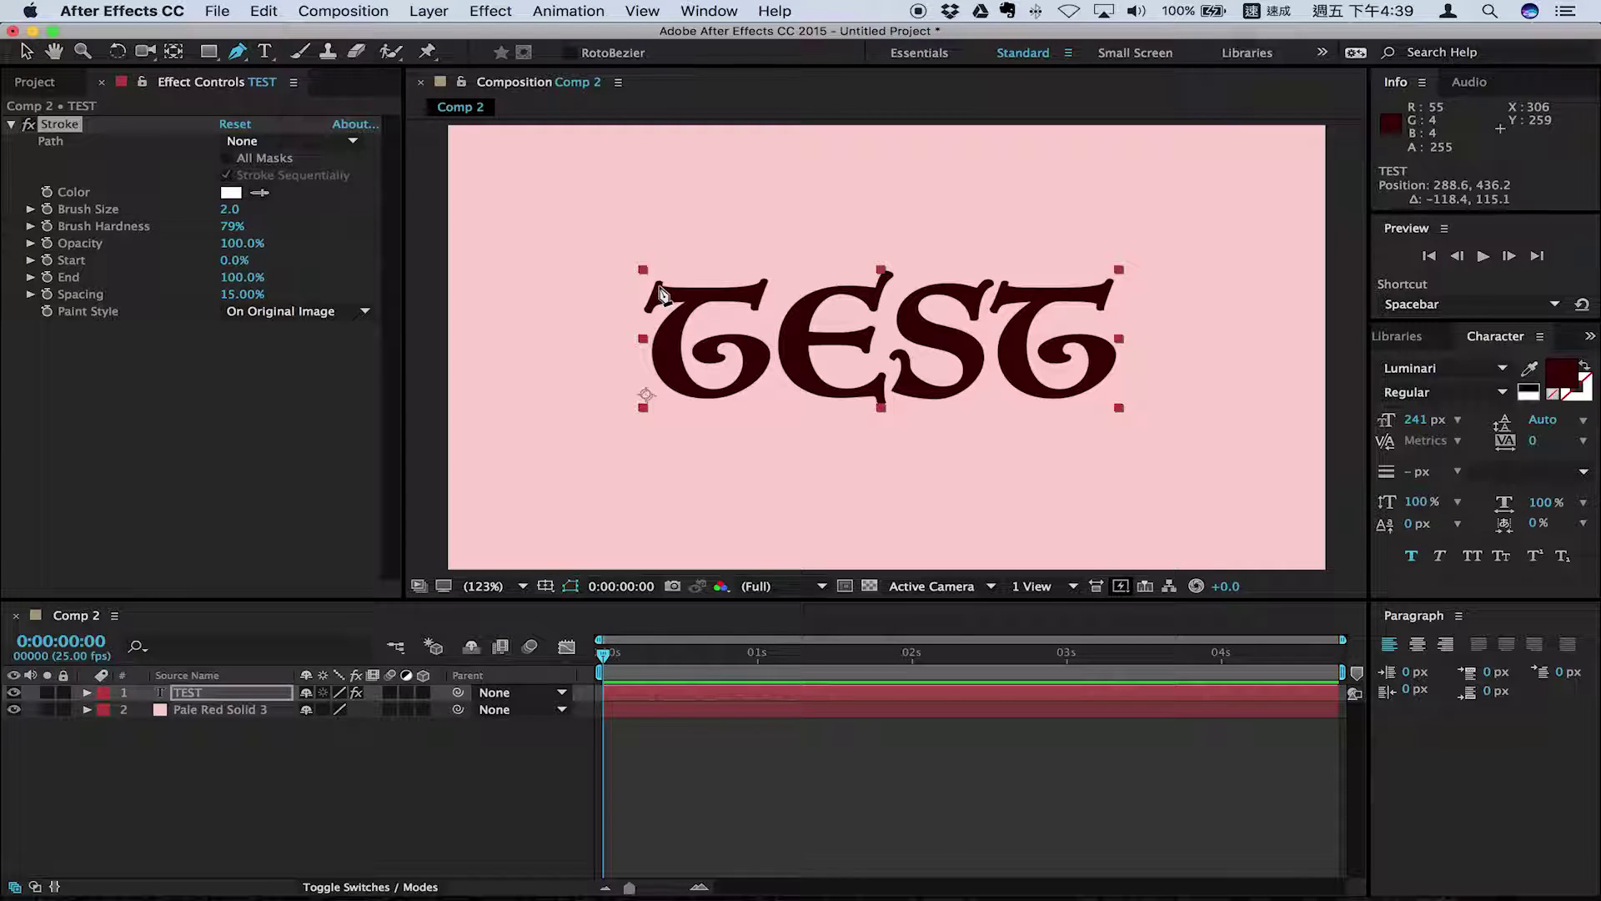
pyautogui.click(660, 292)
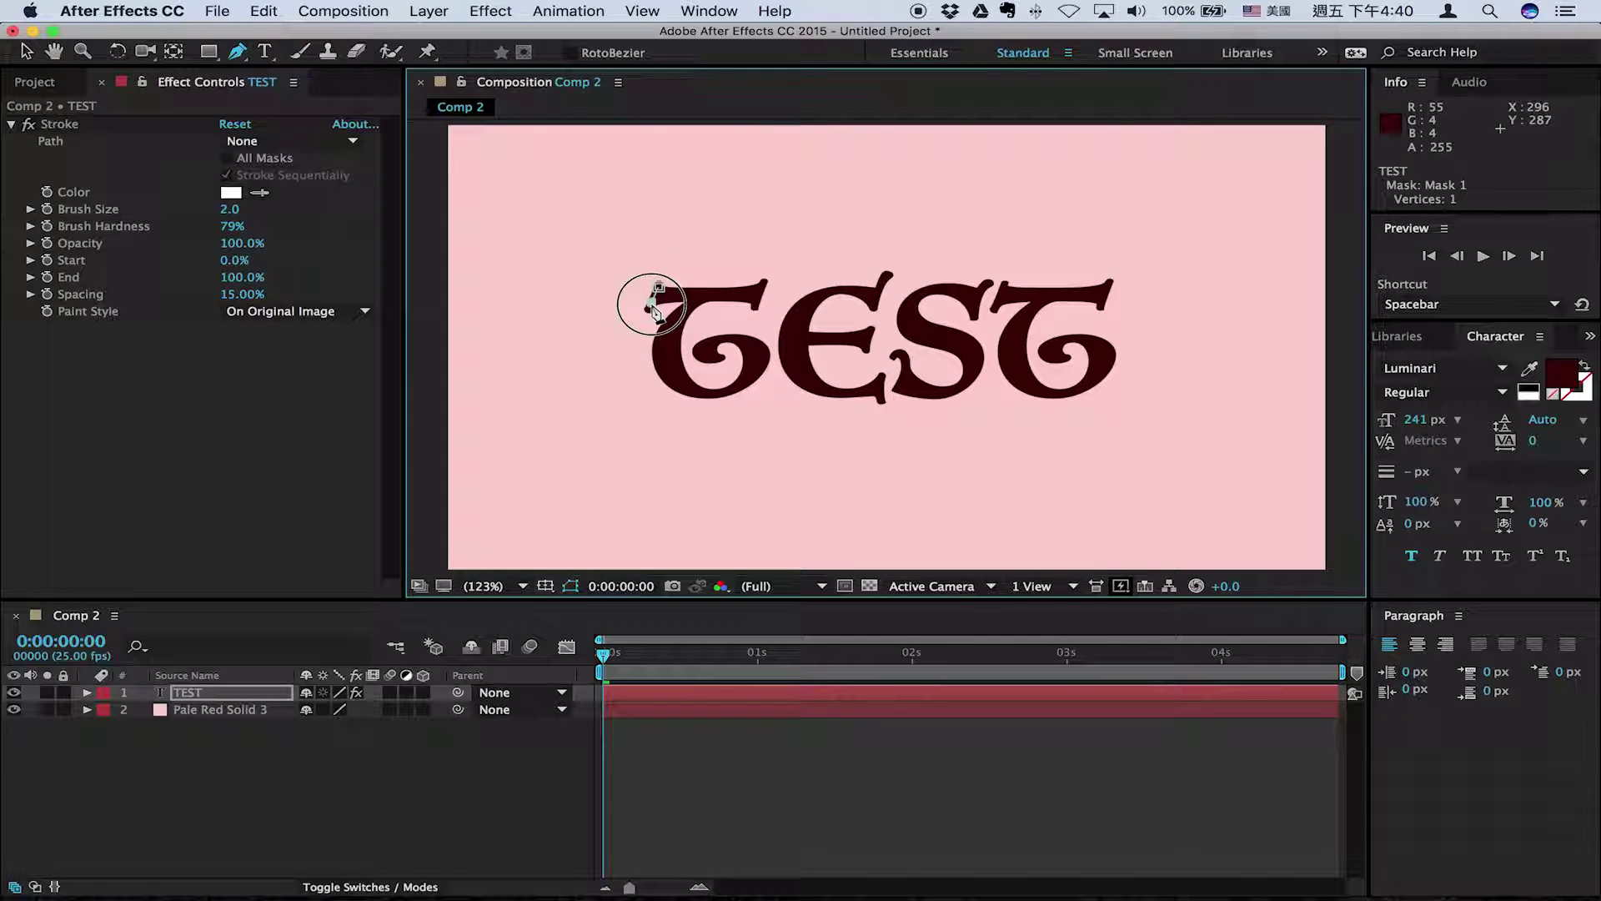
pyautogui.click(665, 299)
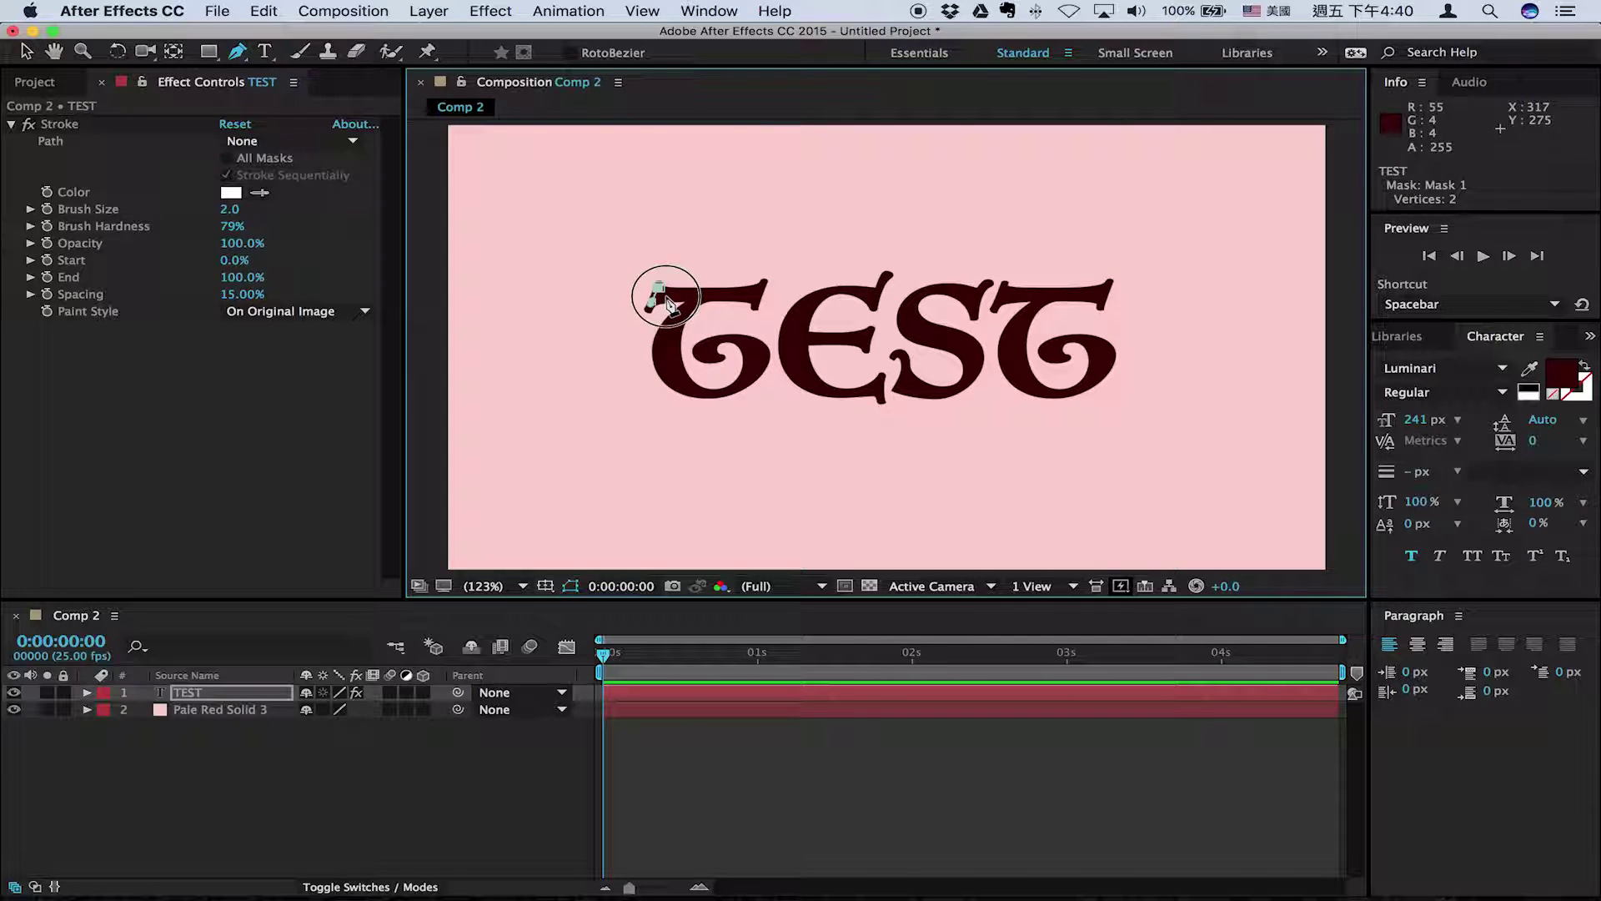
pyautogui.click(672, 297)
pyautogui.moveTo(673, 298); pyautogui.dragTo(658, 302)
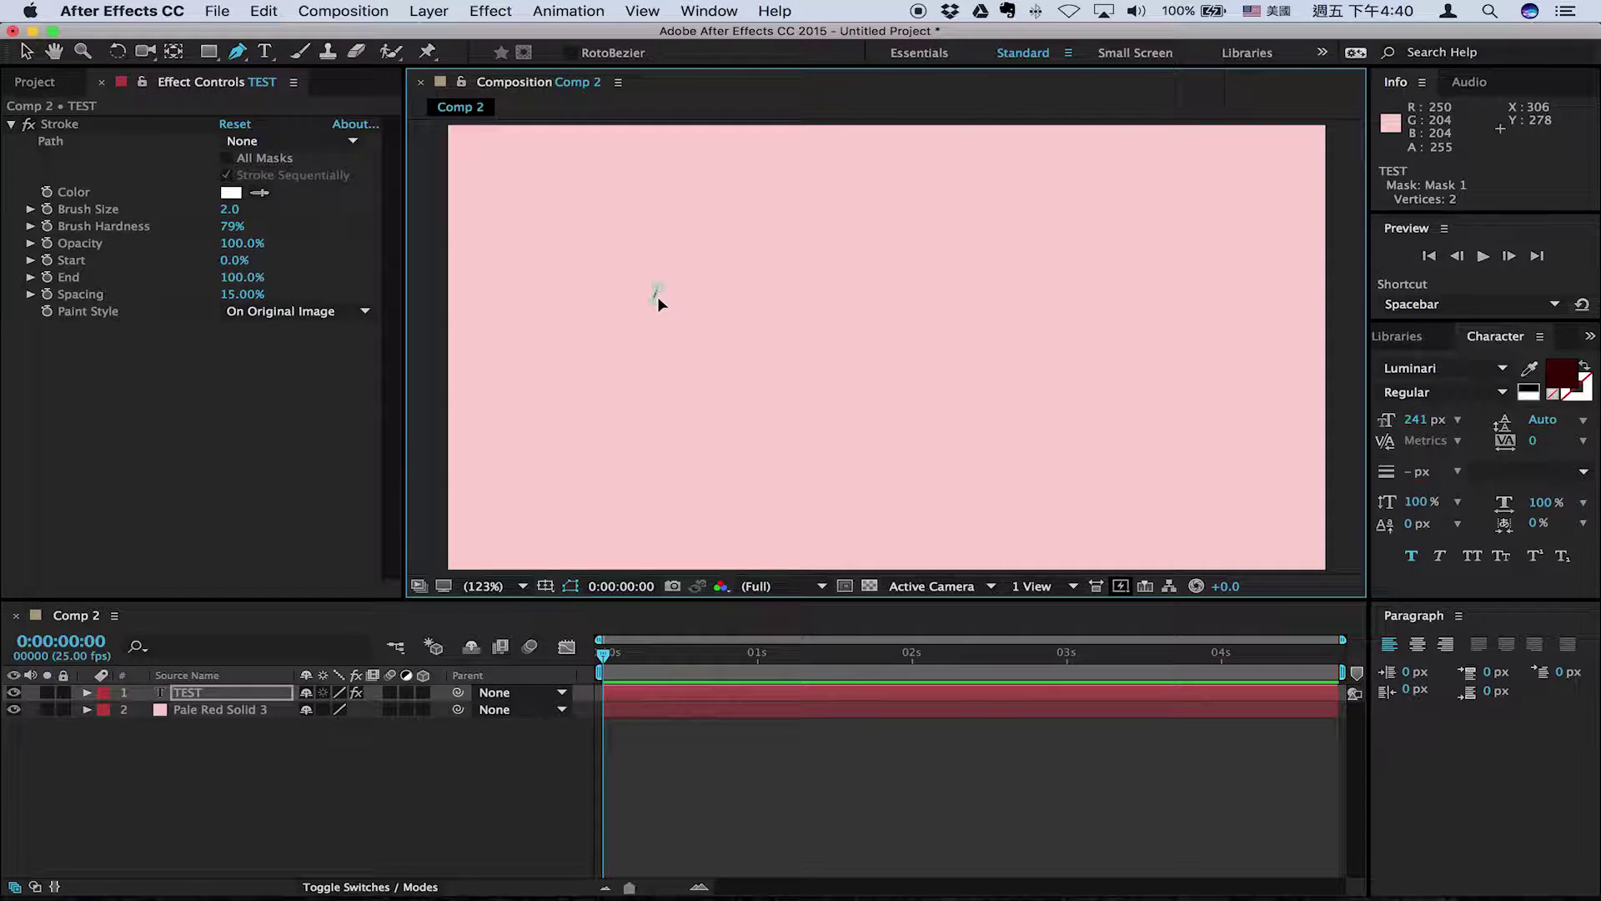
pyautogui.press('super+z')
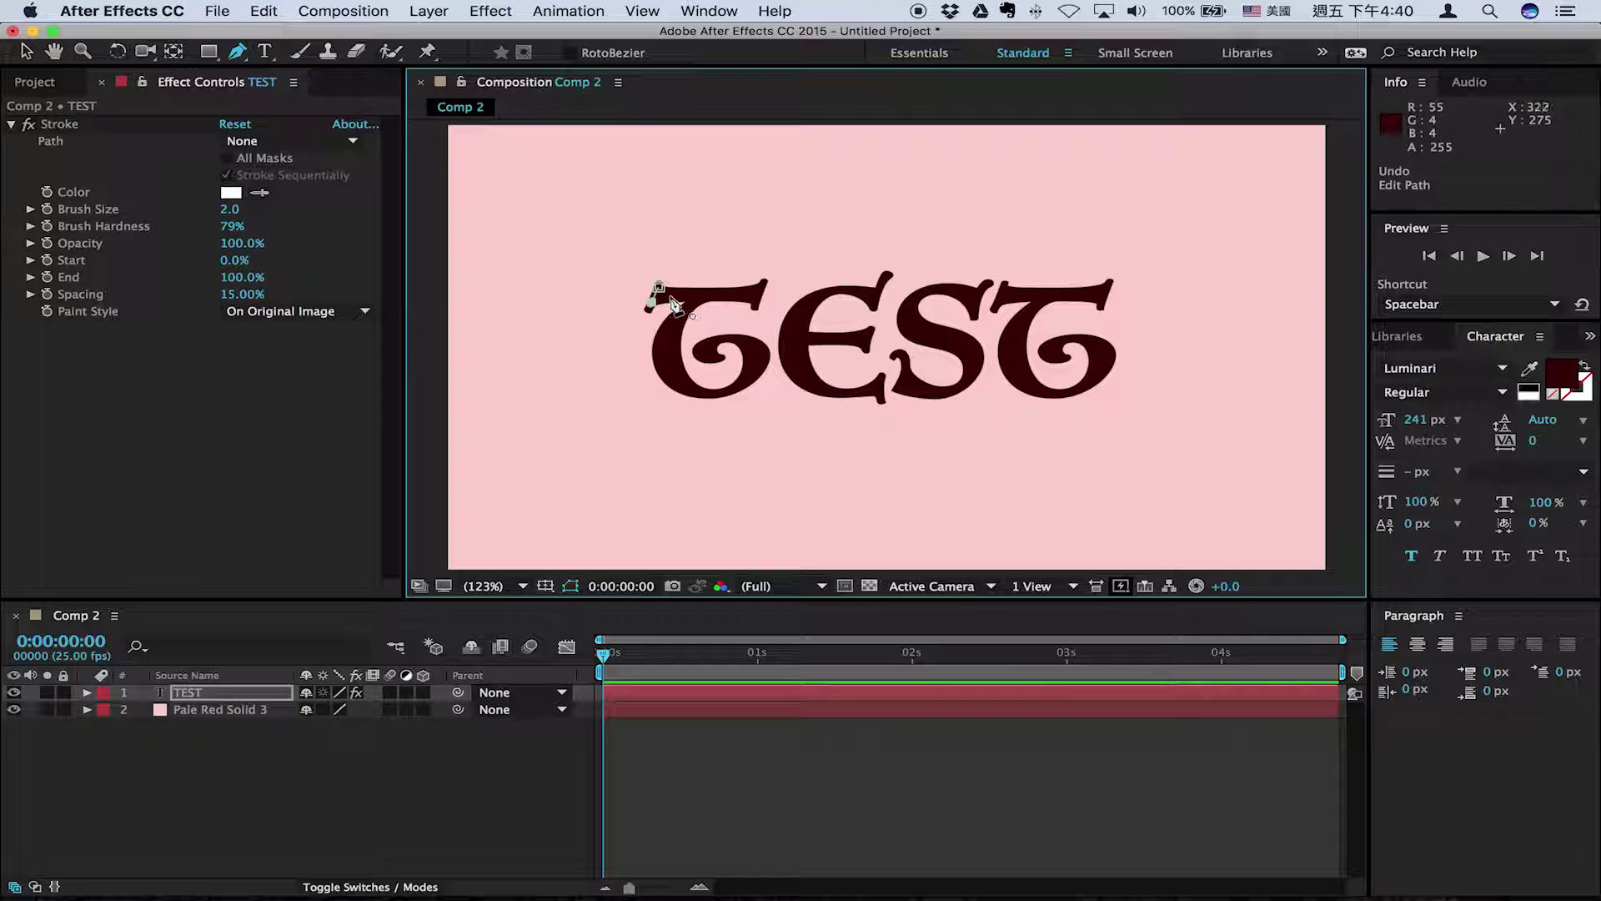
pyautogui.moveTo(675, 298); pyautogui.dragTo(699, 302)
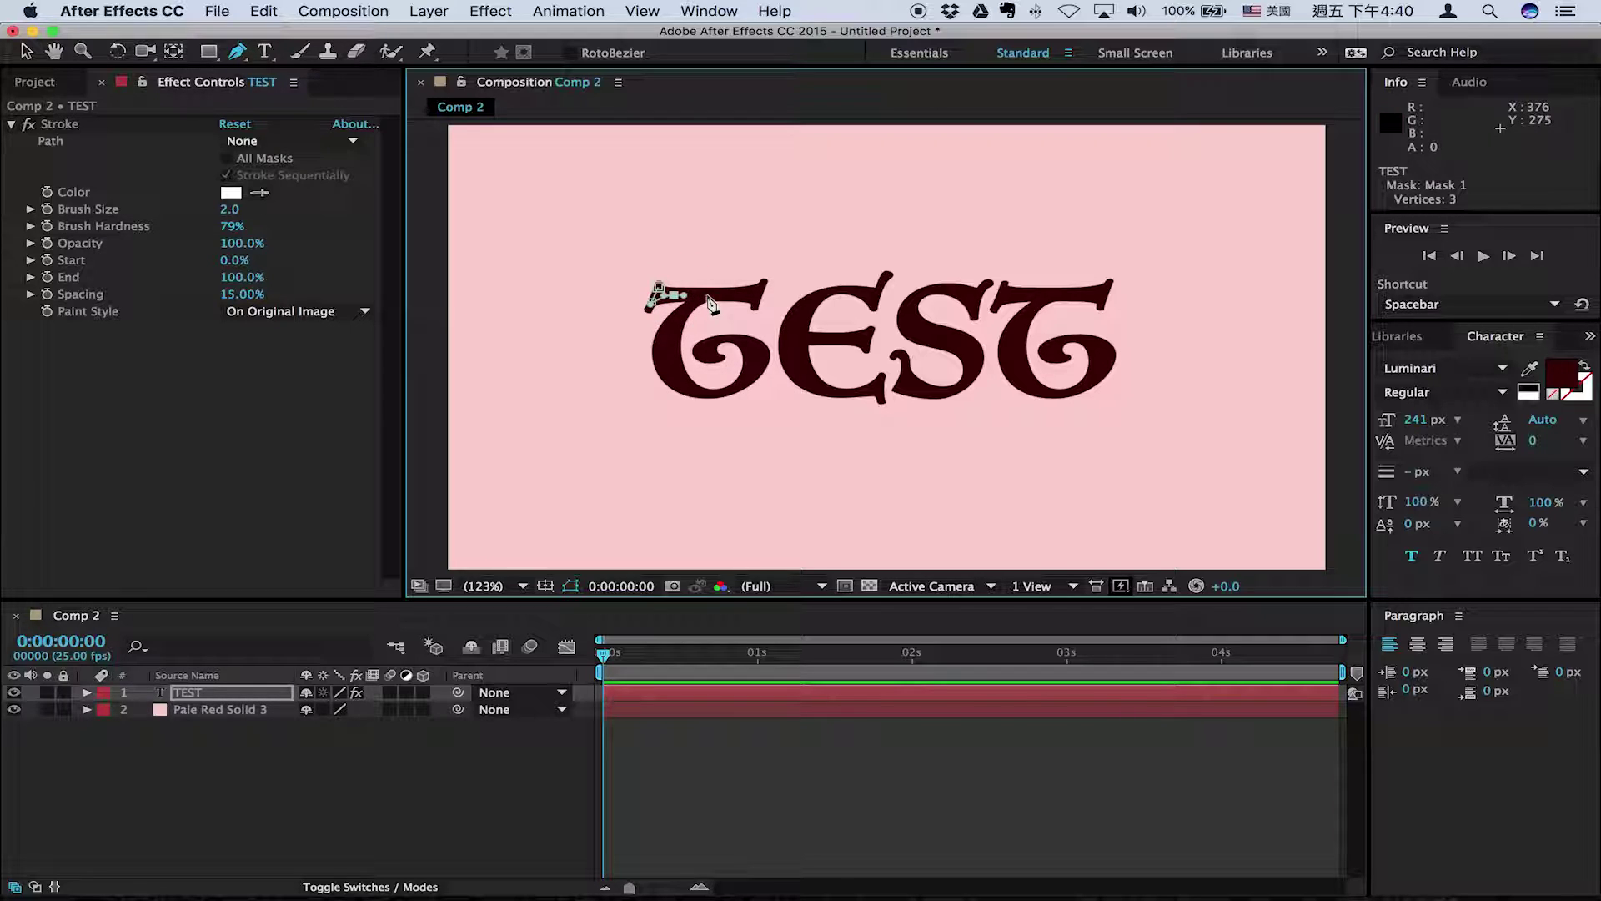
pyautogui.click(706, 296)
pyautogui.click(745, 296)
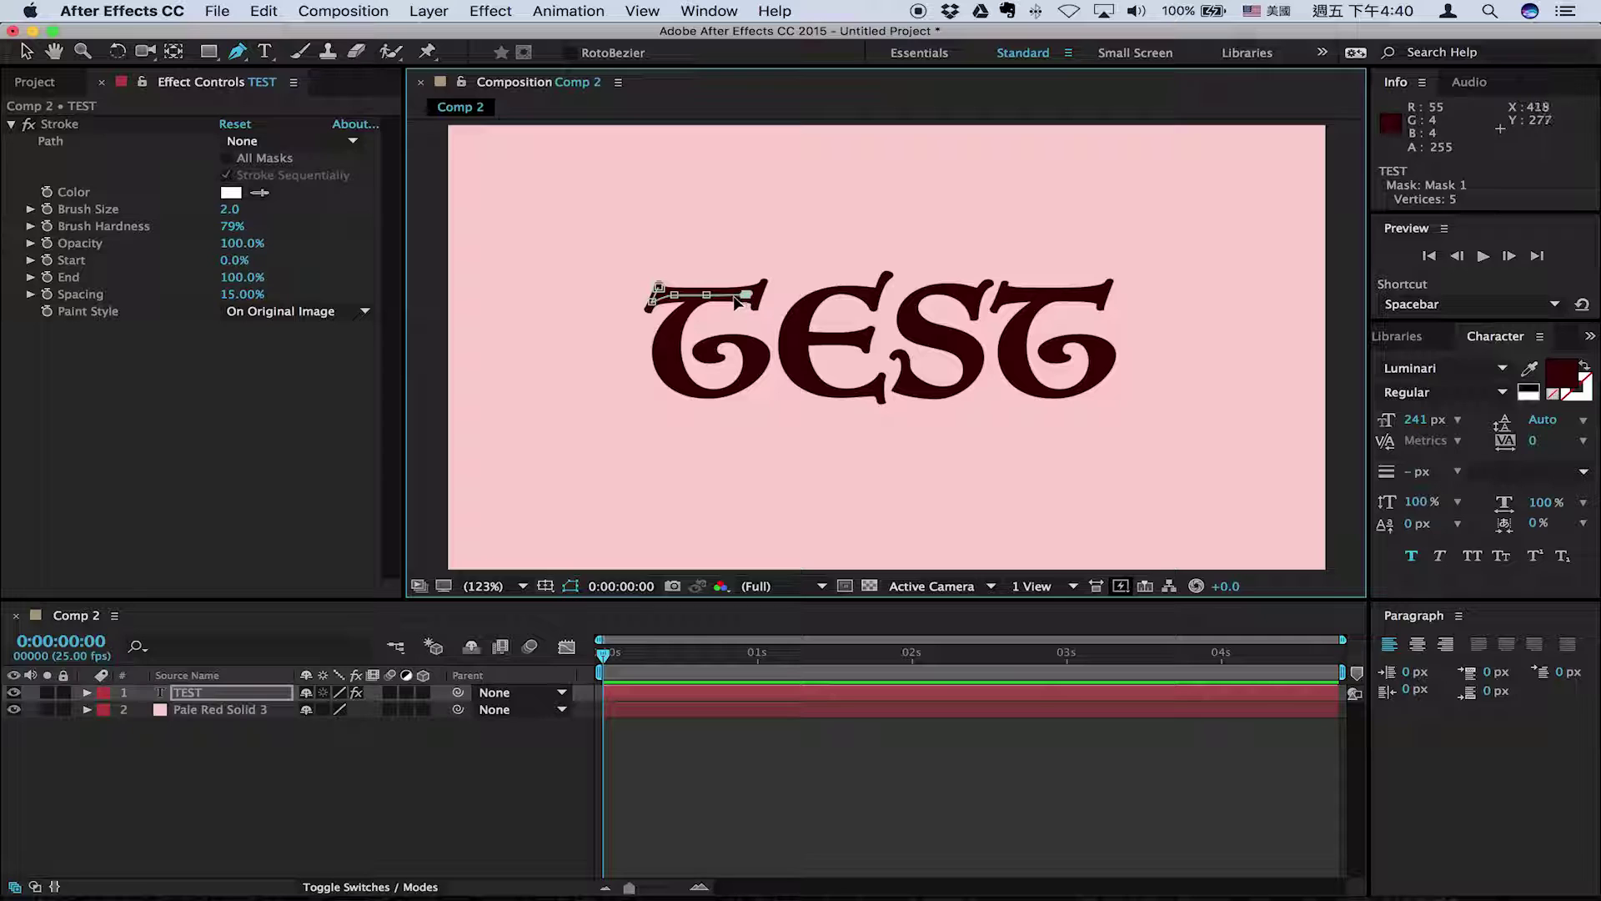
# - Continue the first T's mask path down the stem, around the bowl and into the inner curl, and finish the path
pyautogui.click(693, 297)
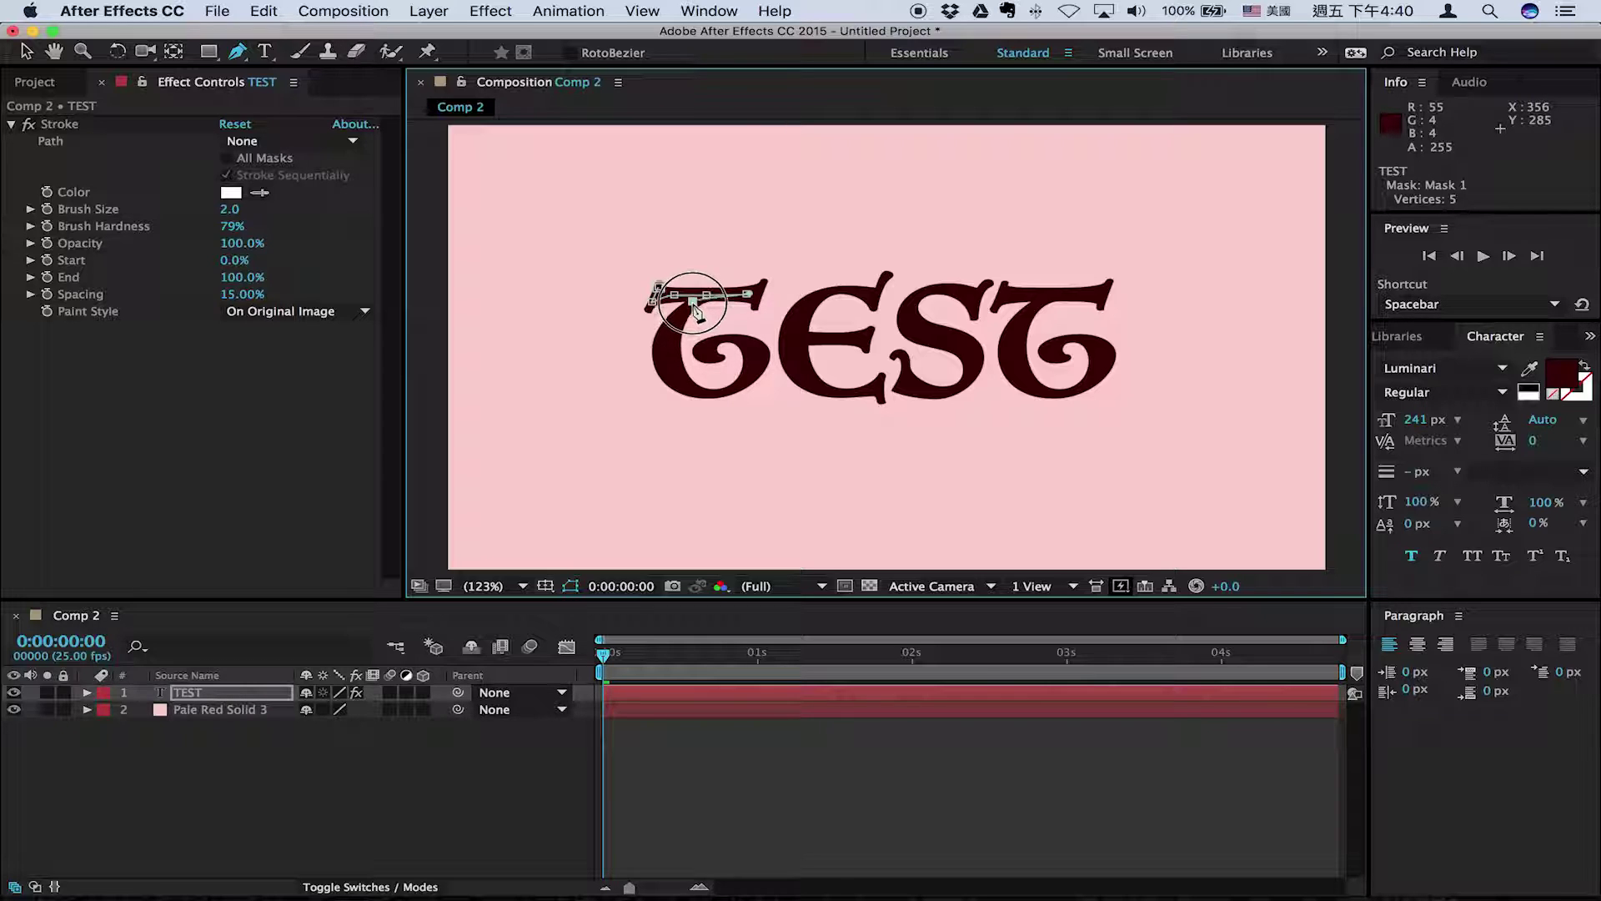
pyautogui.click(672, 328)
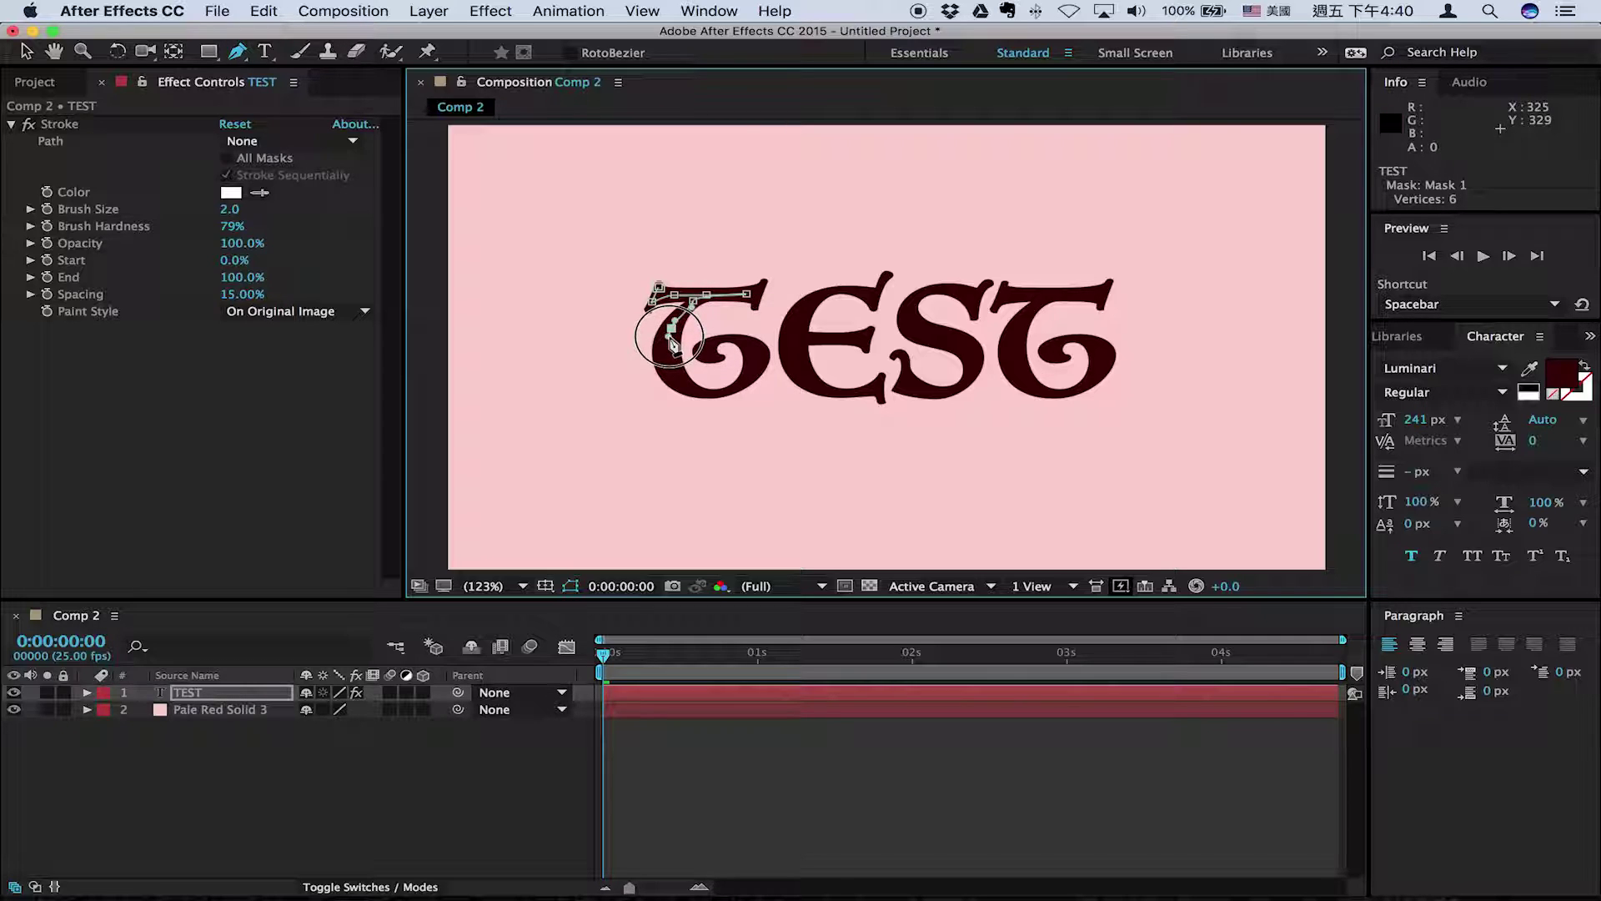
pyautogui.click(665, 366)
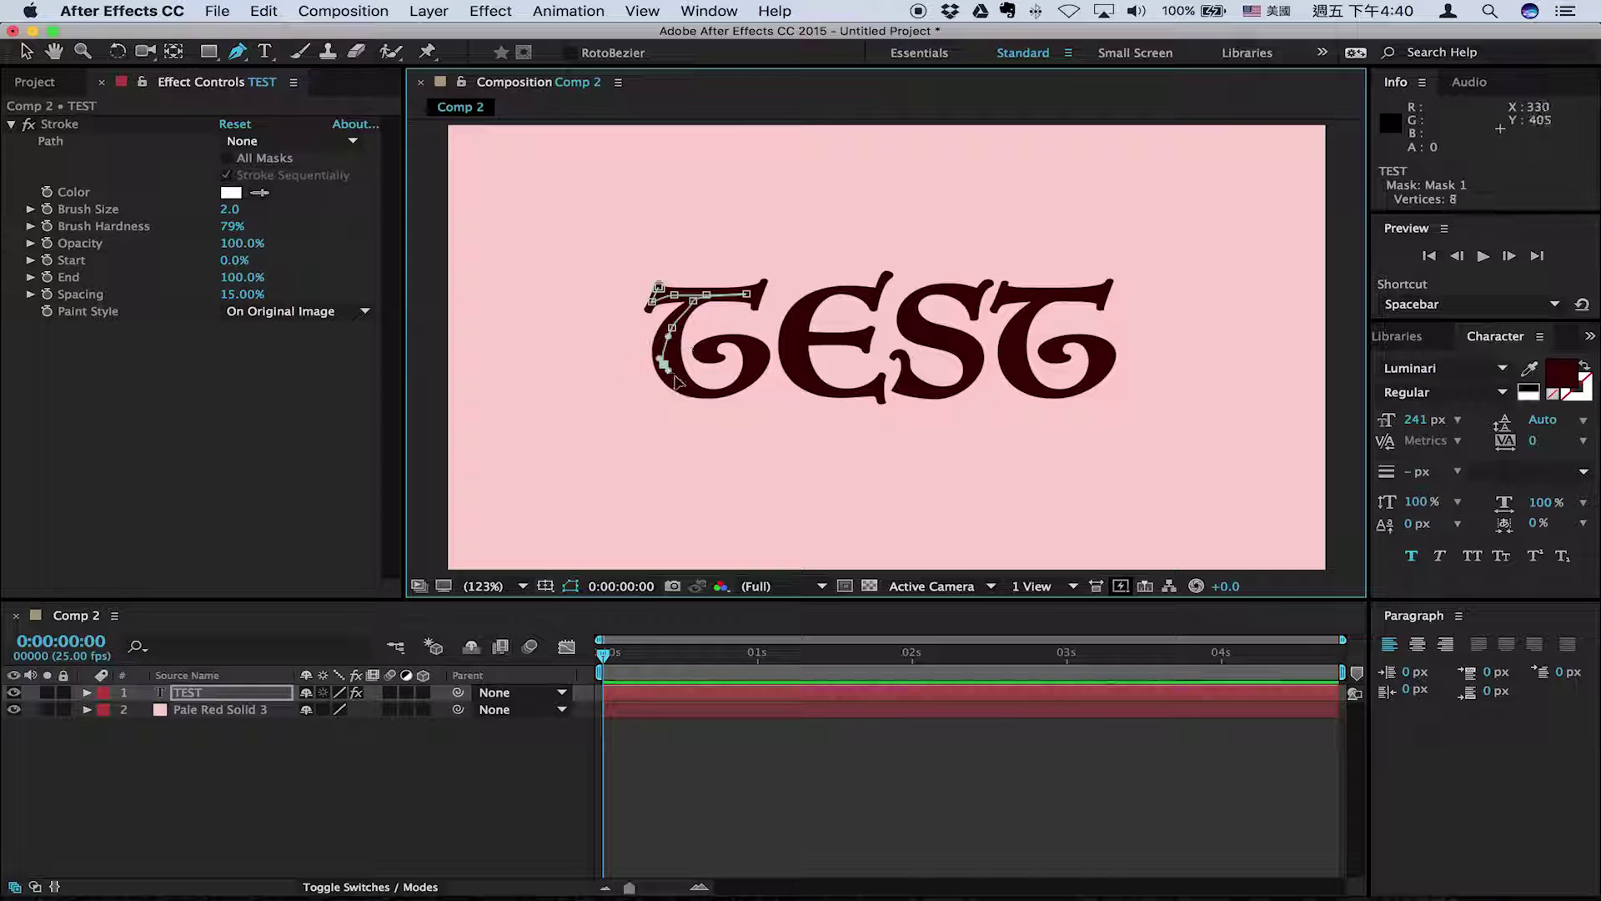
pyautogui.click(687, 390)
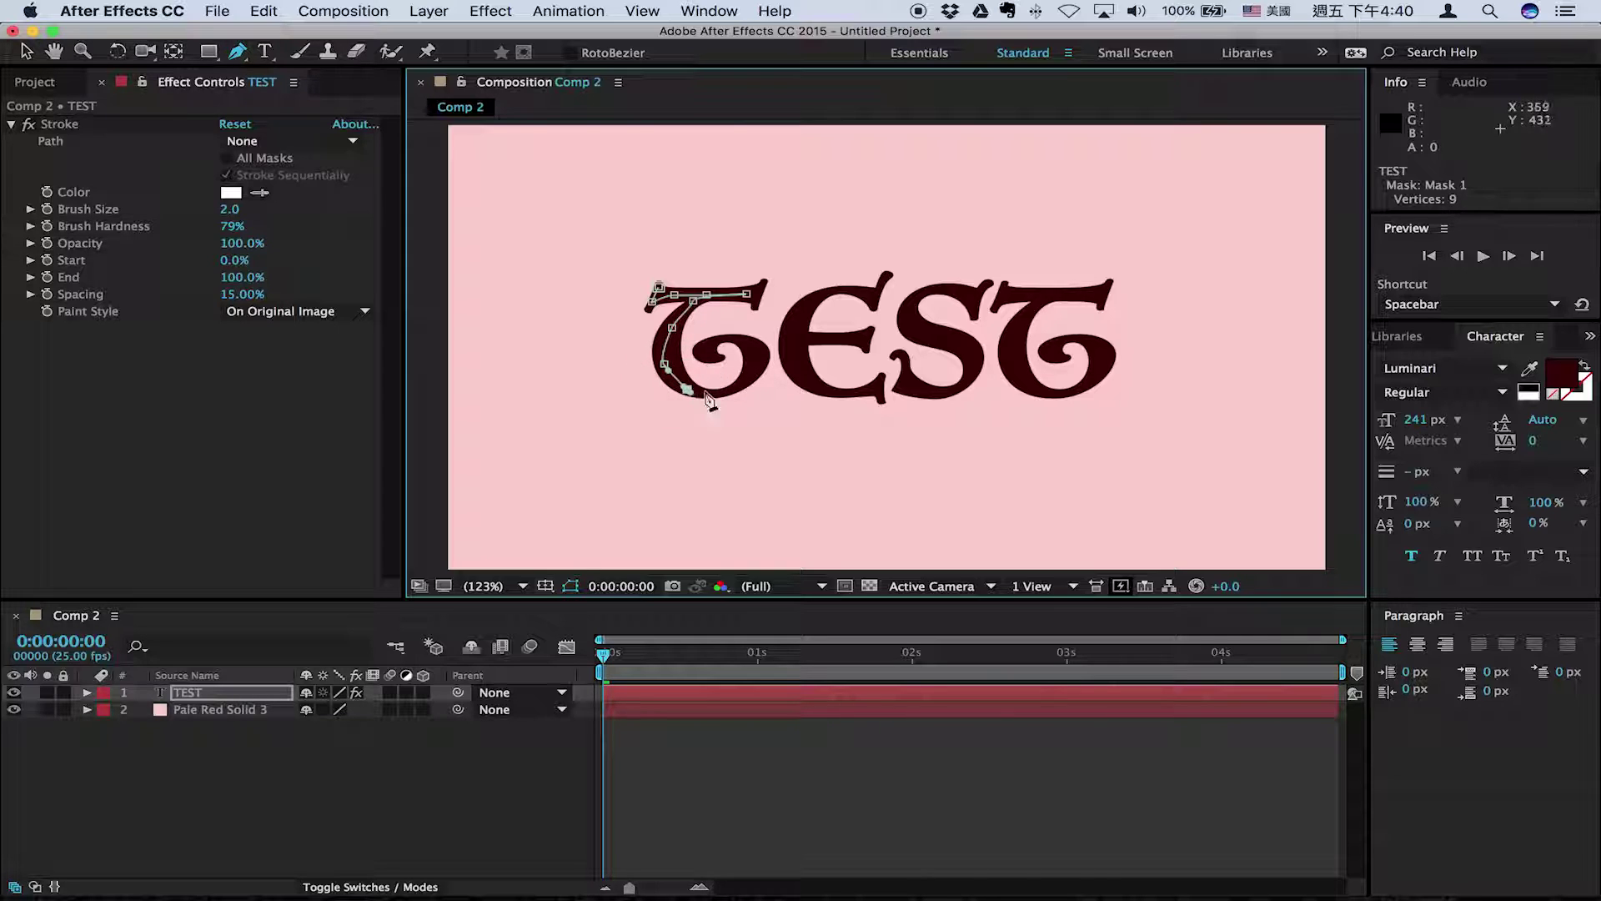
pyautogui.click(734, 389)
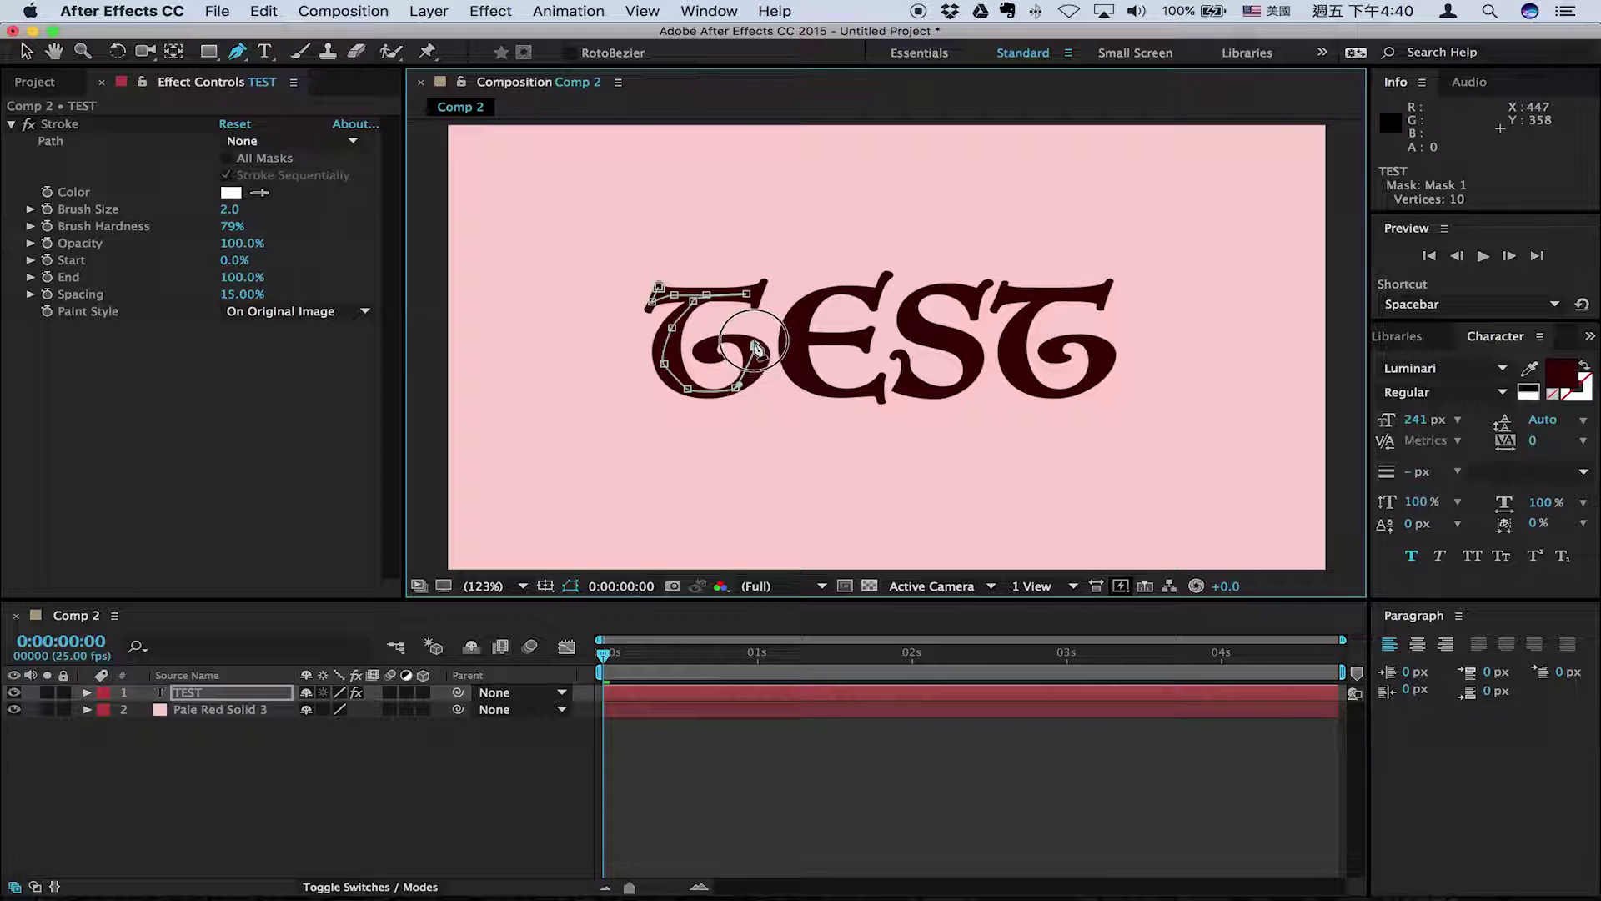
pyautogui.click(707, 344)
pyautogui.click(710, 357)
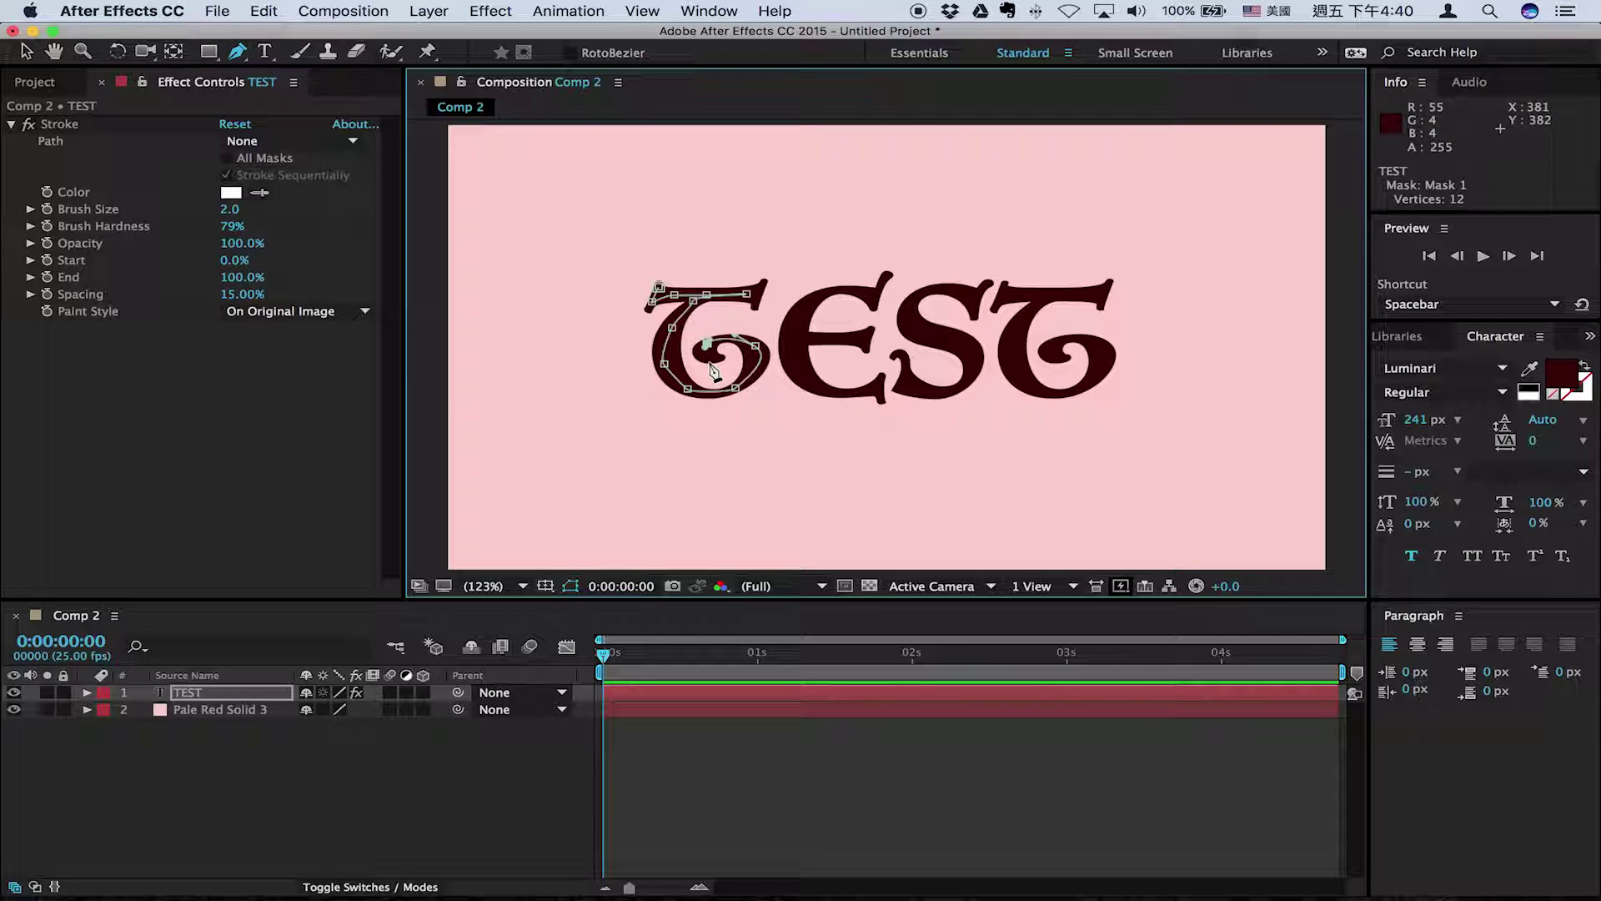
pyautogui.click(712, 366)
pyautogui.press('v')
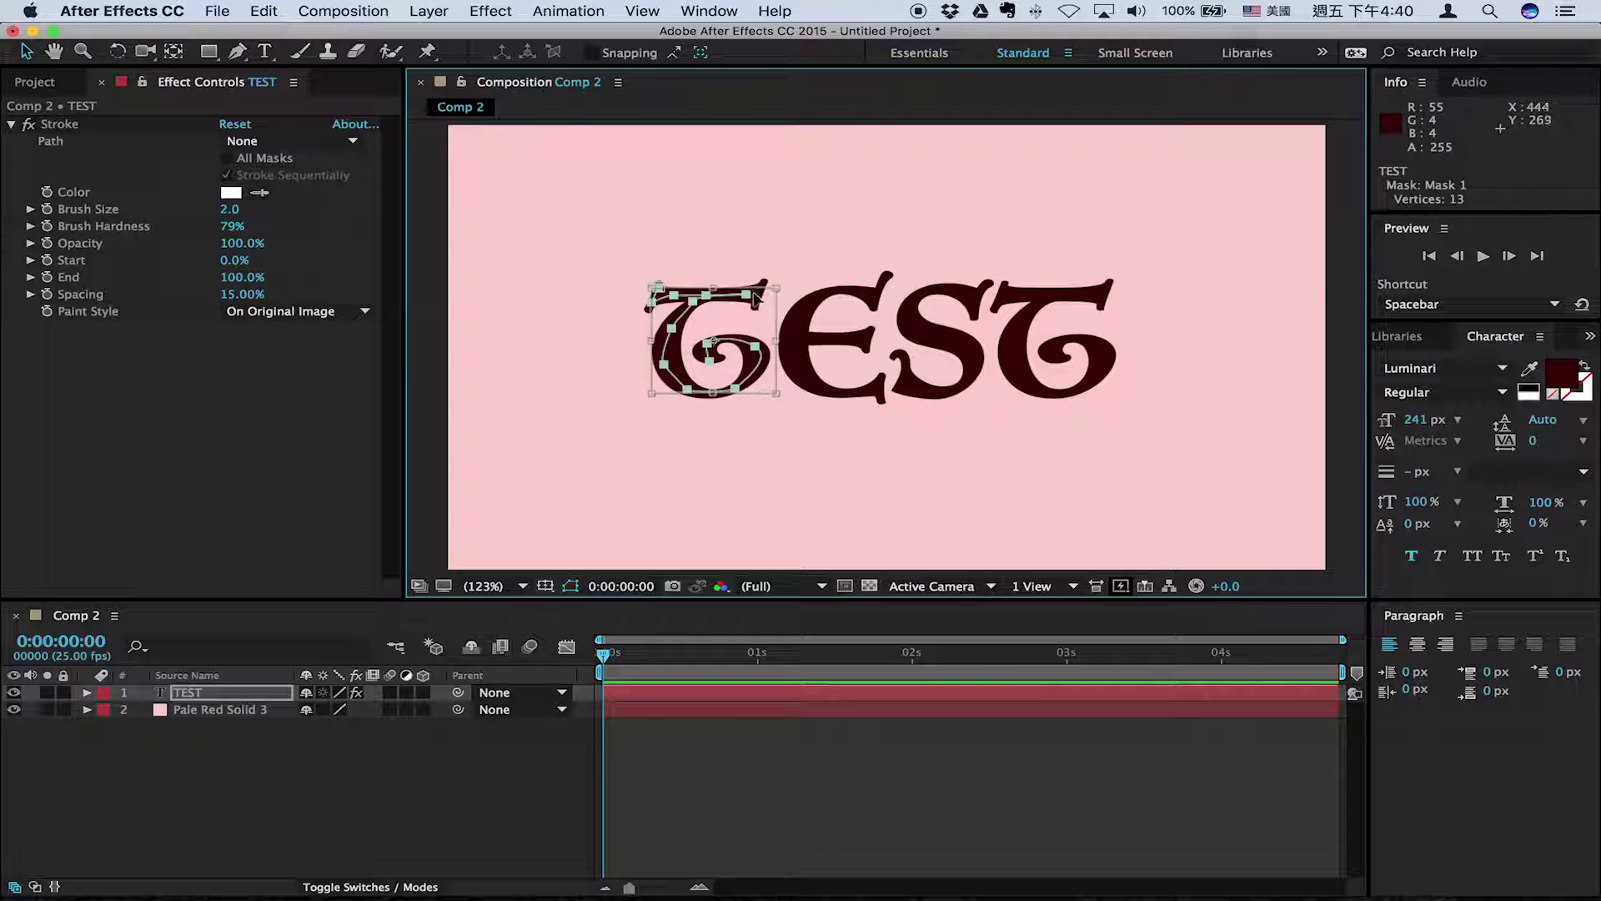
# - Trace the E with a second Pen mask path from its upper serif around the outer curve to its lower end
pyautogui.click(238, 51)
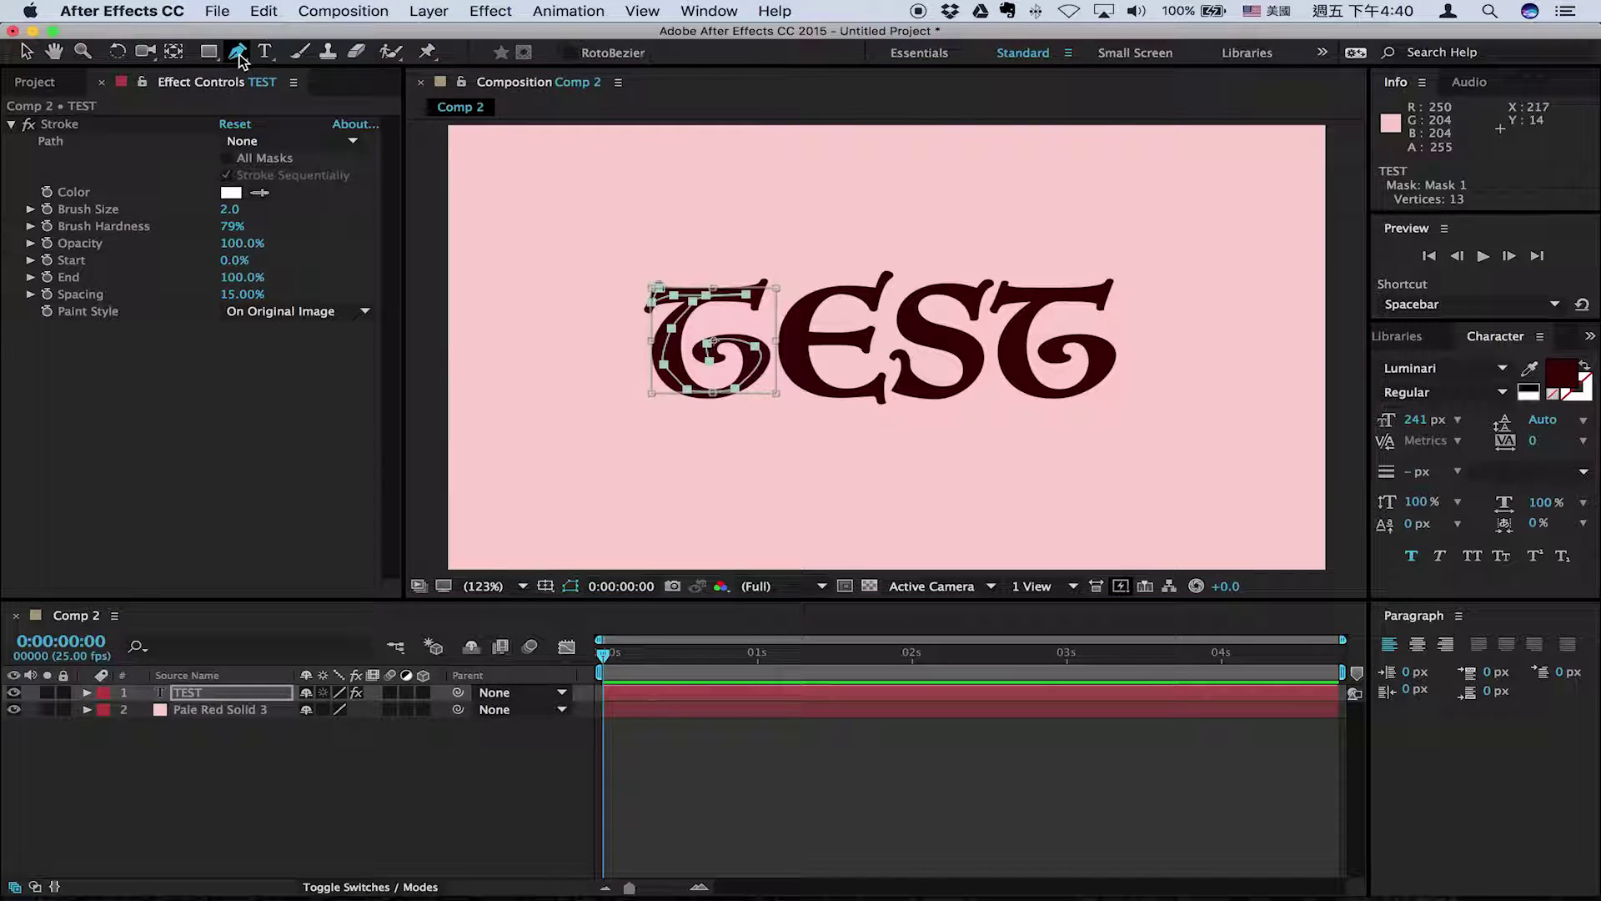
pyautogui.click(872, 303)
pyautogui.click(887, 276)
pyautogui.click(873, 304)
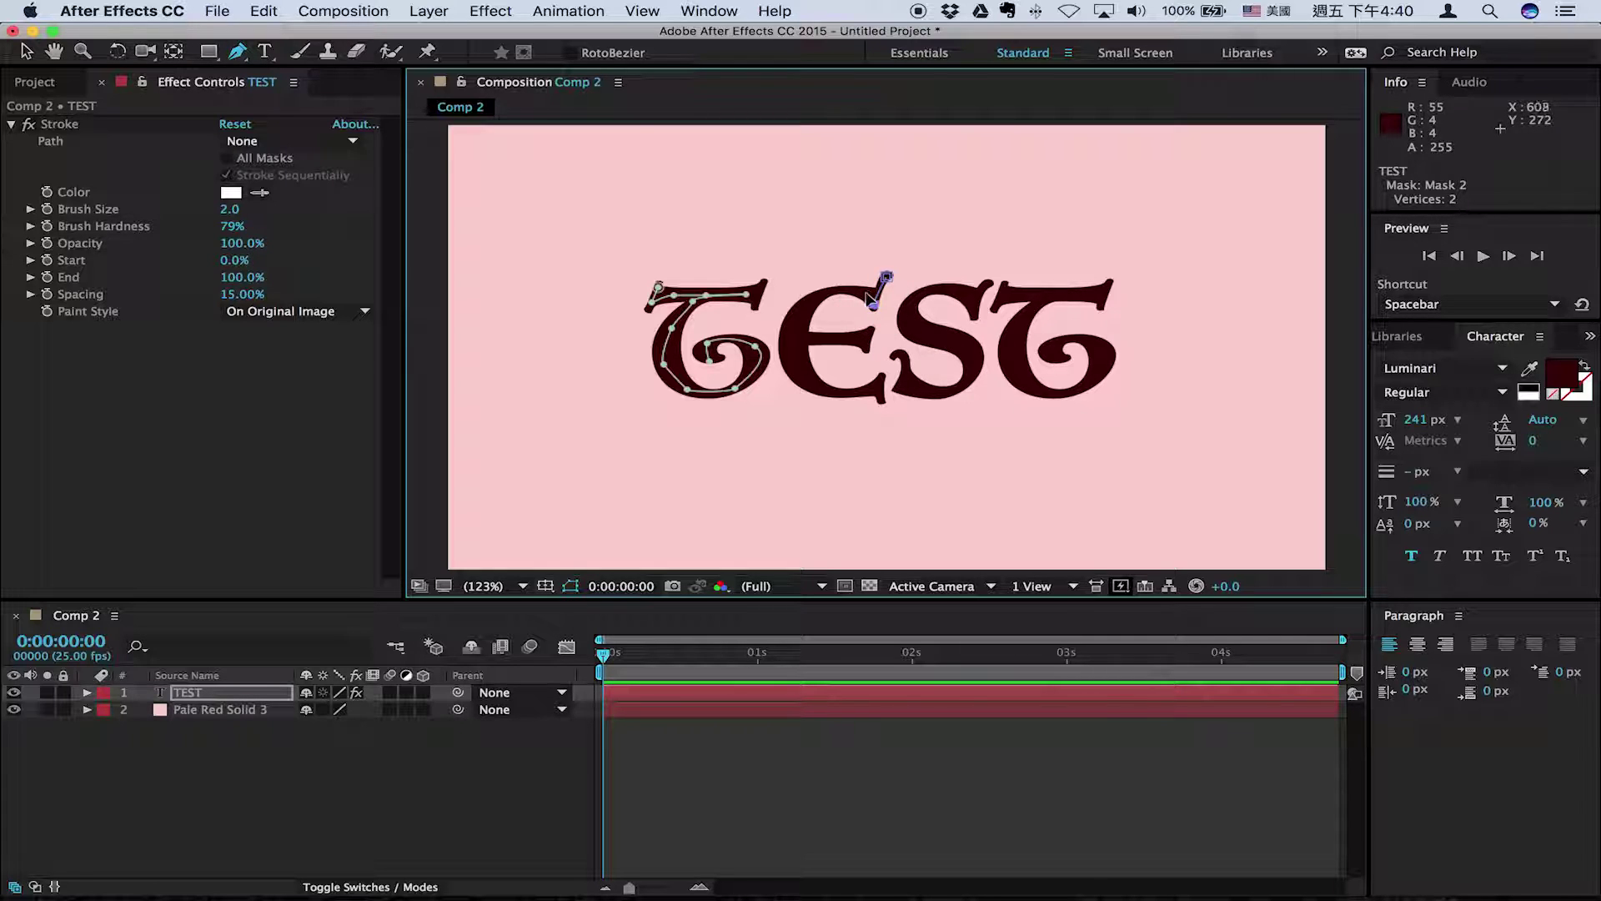
pyautogui.click(860, 293)
pyautogui.moveTo(815, 297); pyautogui.dragTo(879, 368)
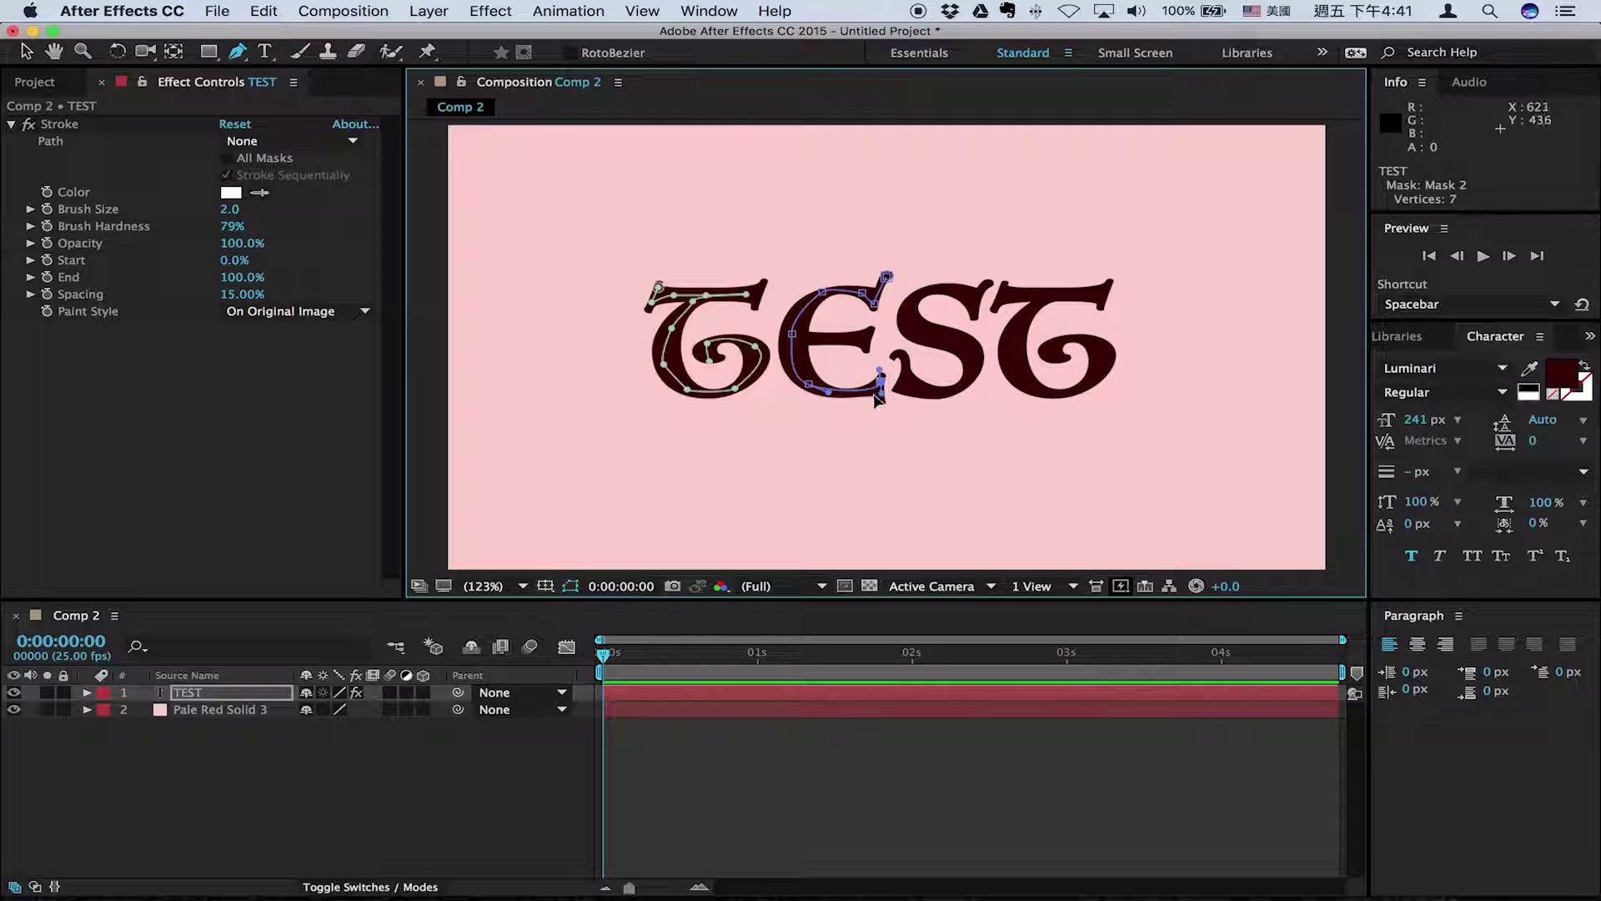
pyautogui.click(871, 396)
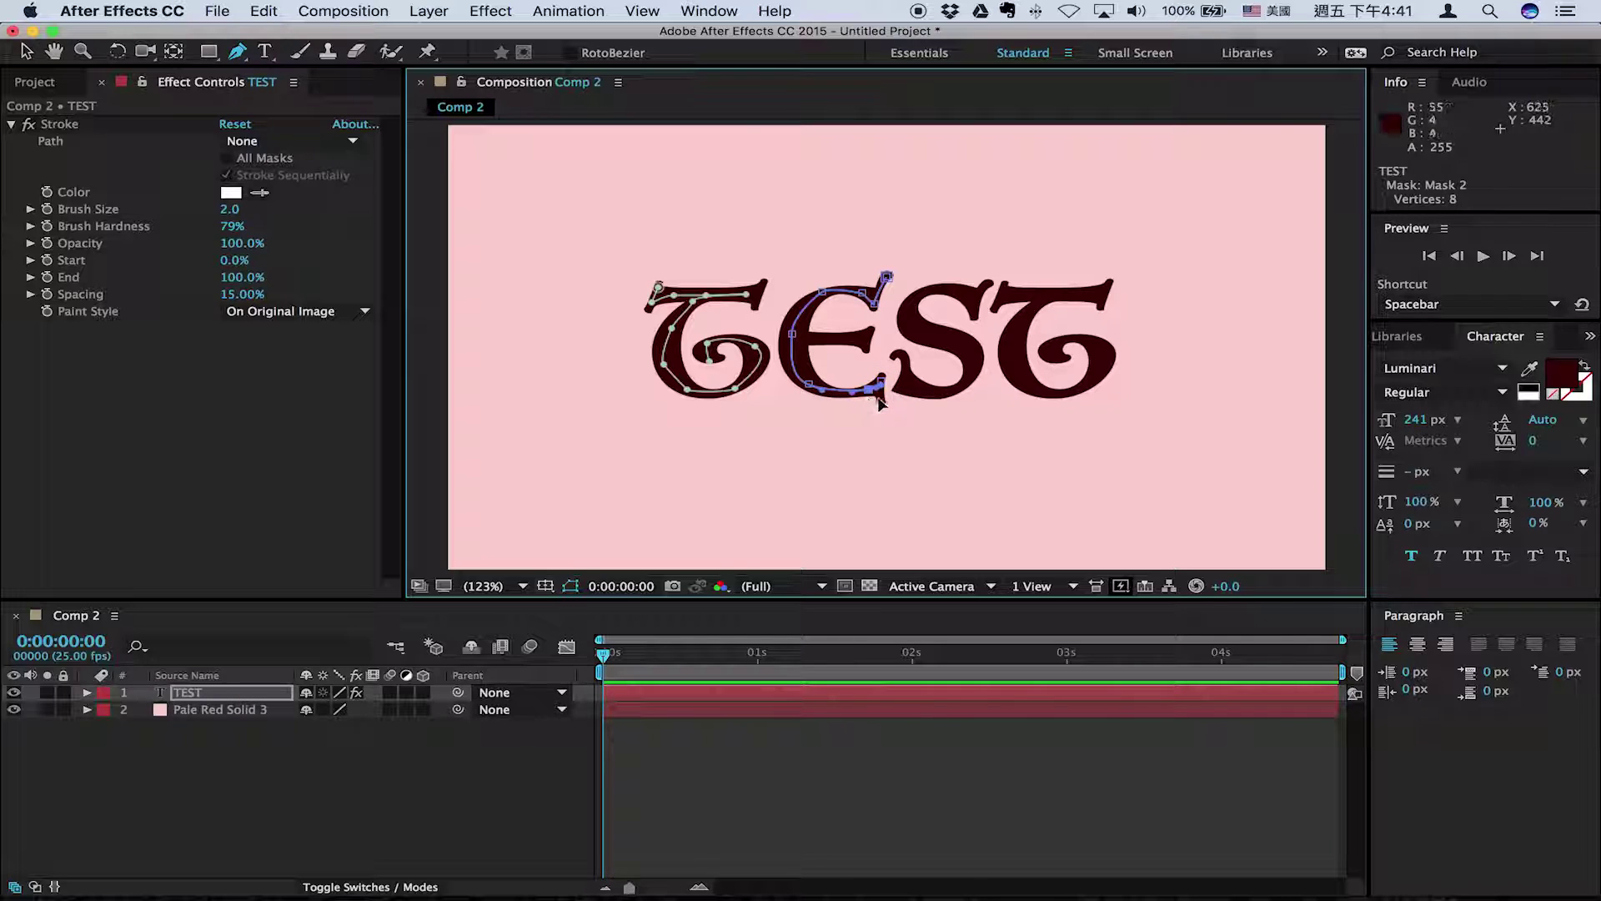
pyautogui.click(801, 364)
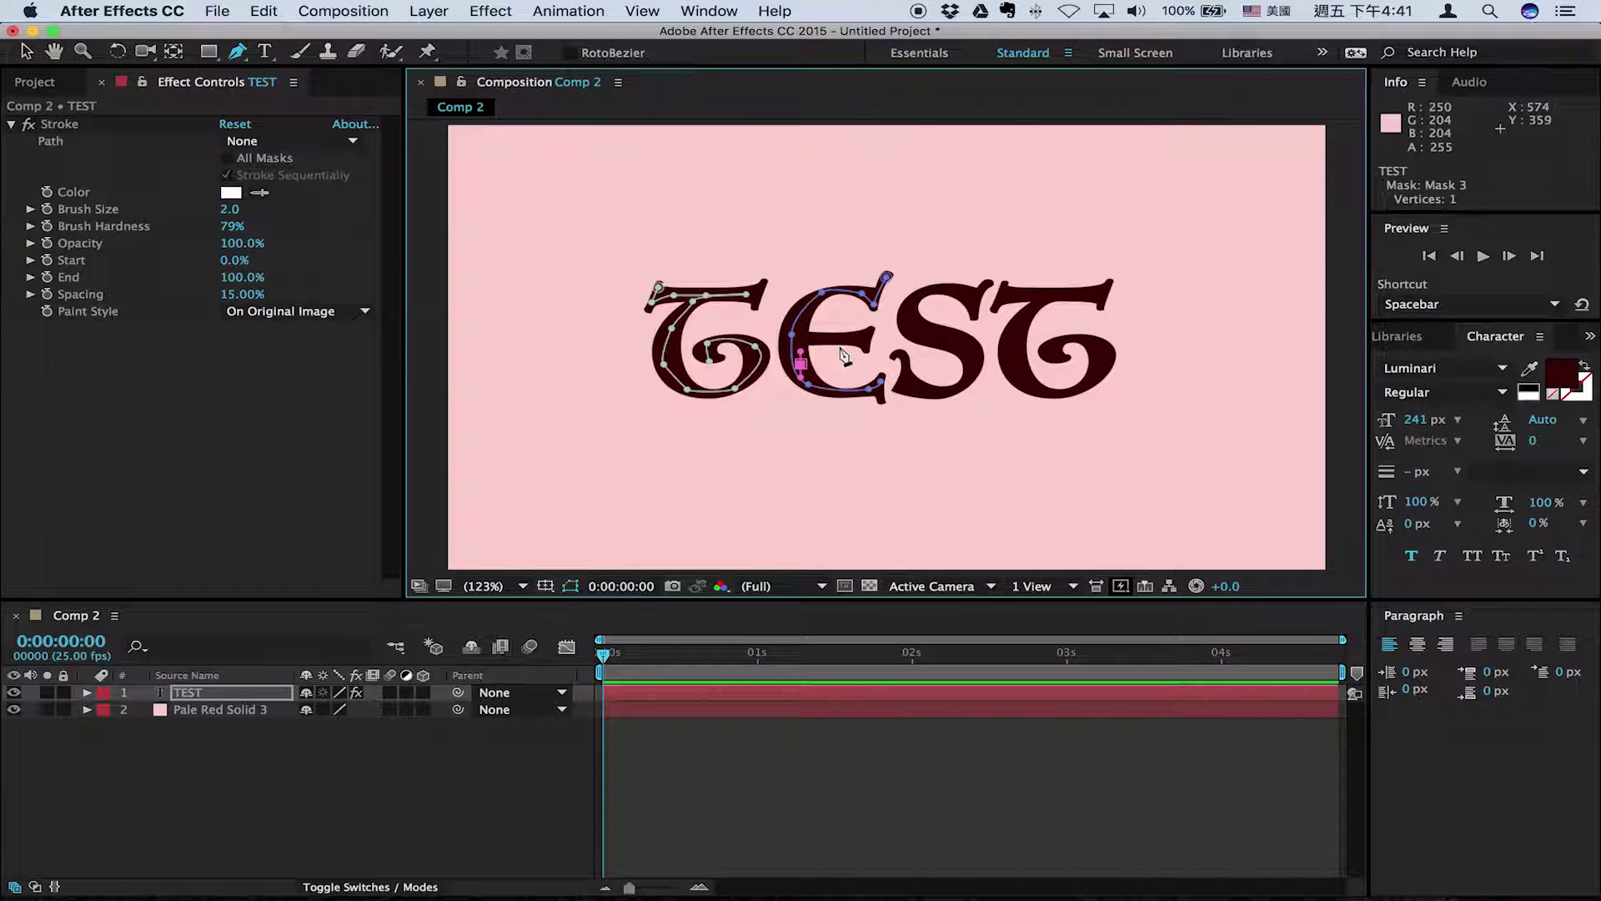
pyautogui.press('super+z')
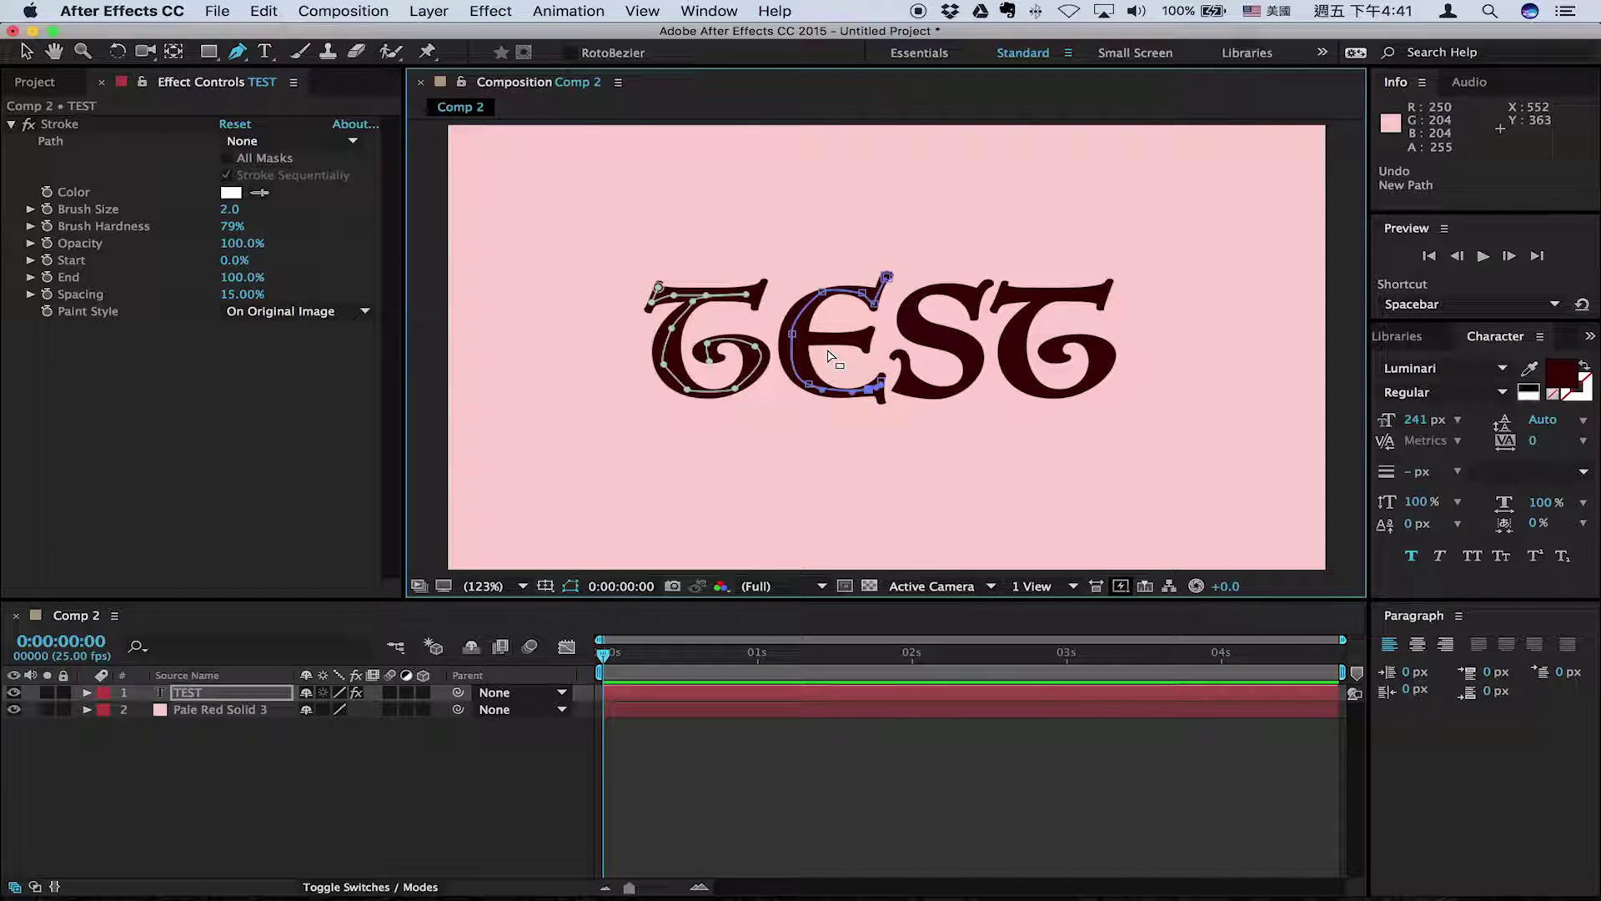
pyautogui.click(804, 359)
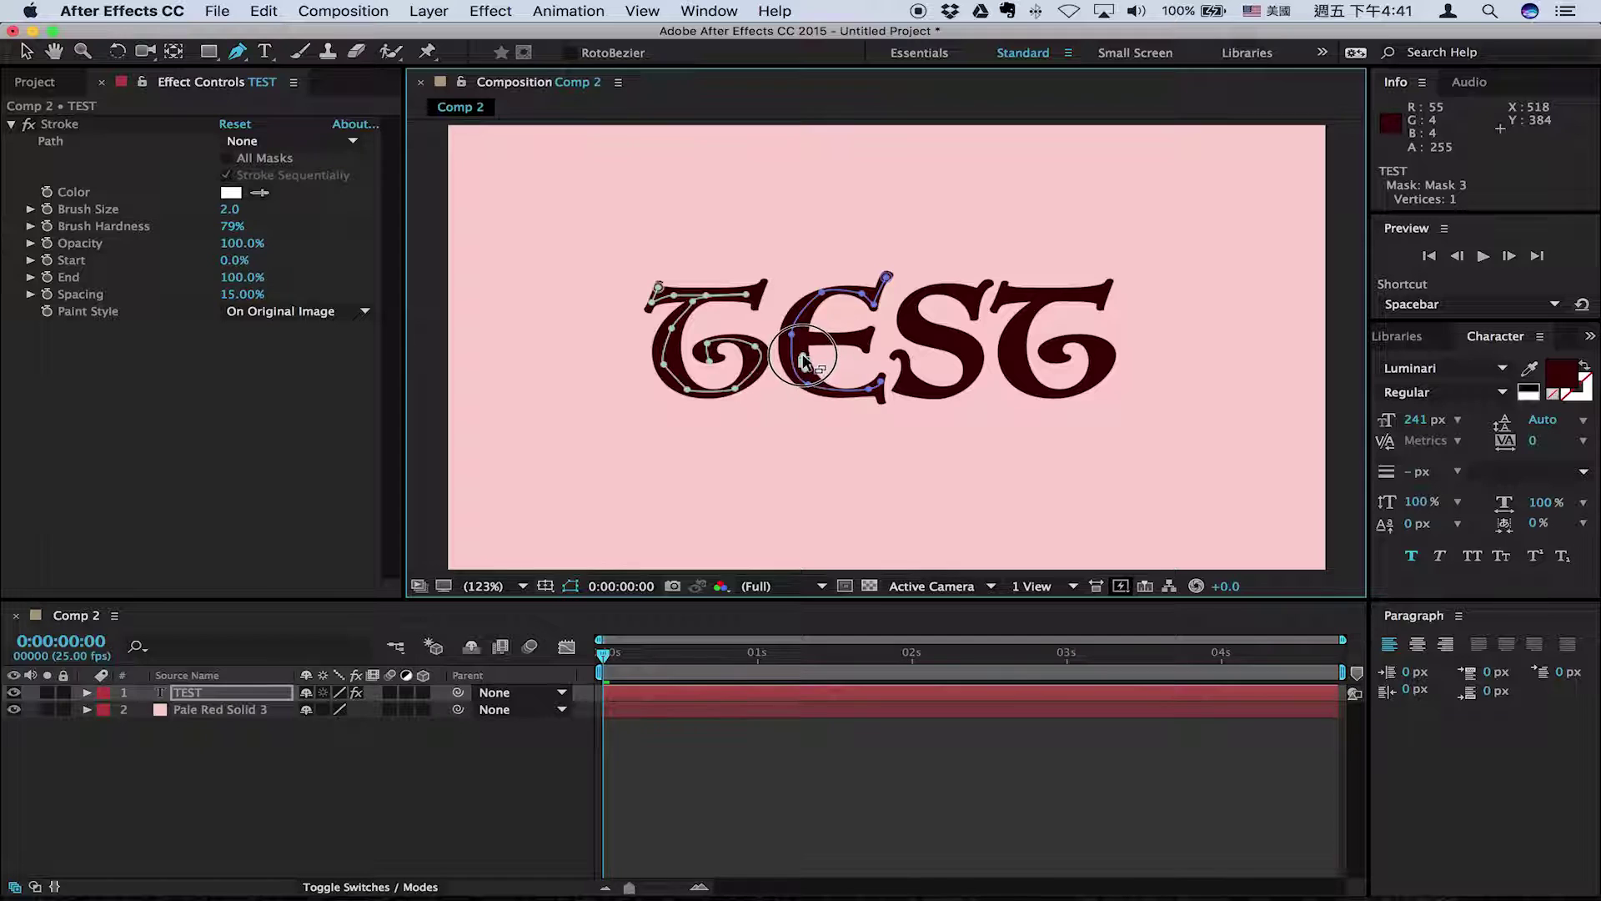
pyautogui.press('super+z')
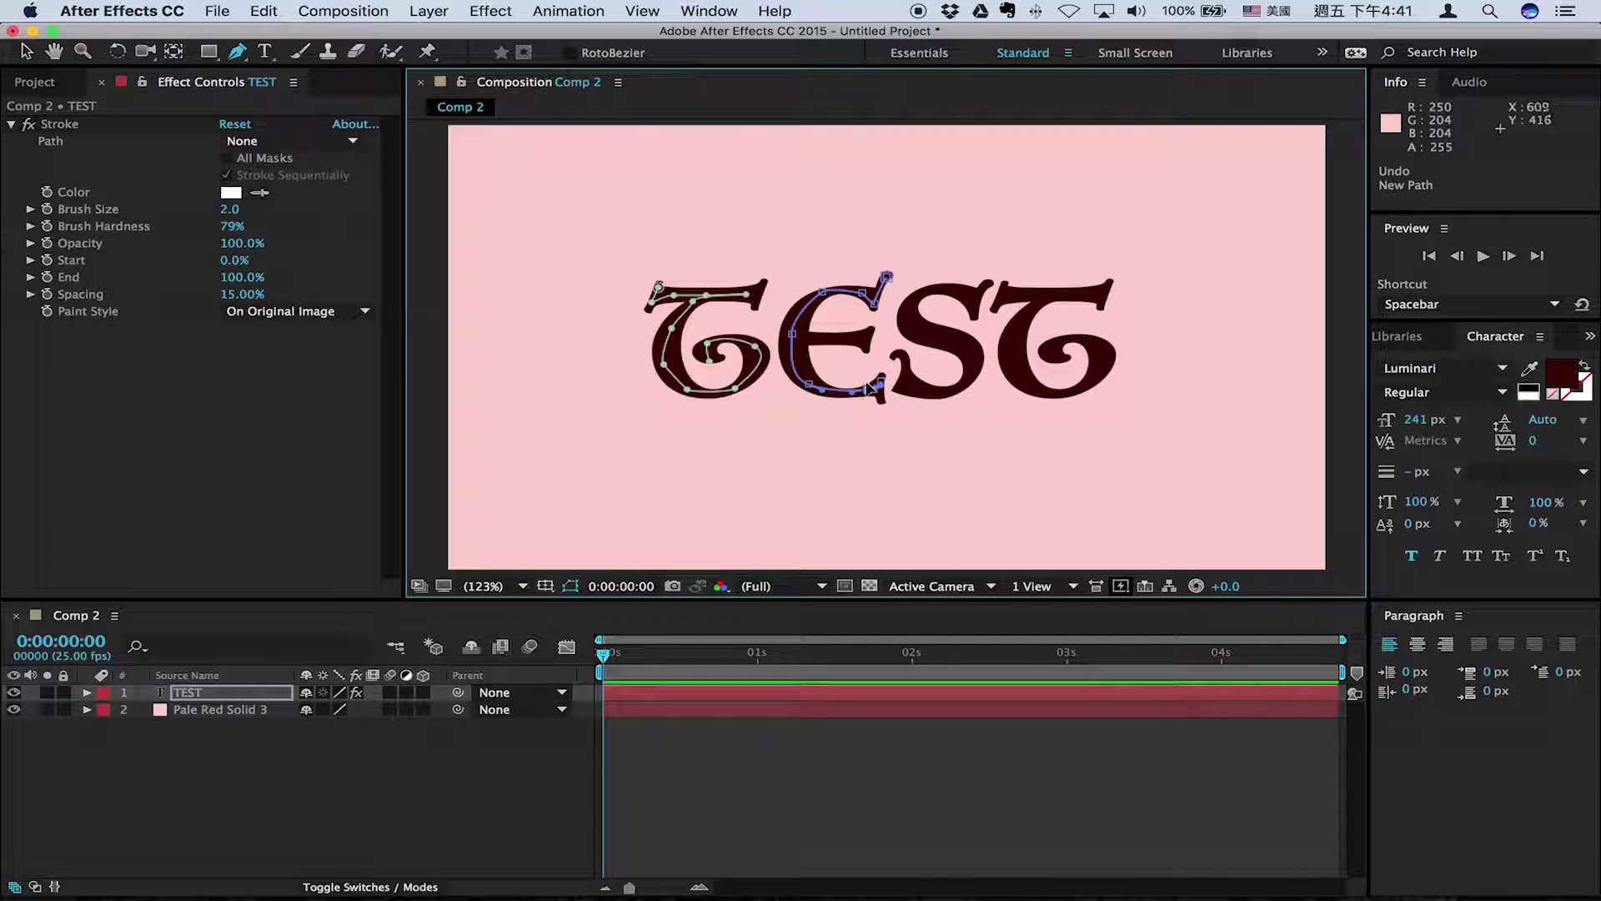
# - Add a curved point on the E's lower outer curve, doubling its mask path back toward the middle bar
pyautogui.moveTo(879, 379); pyautogui.dragTo(752, 310)
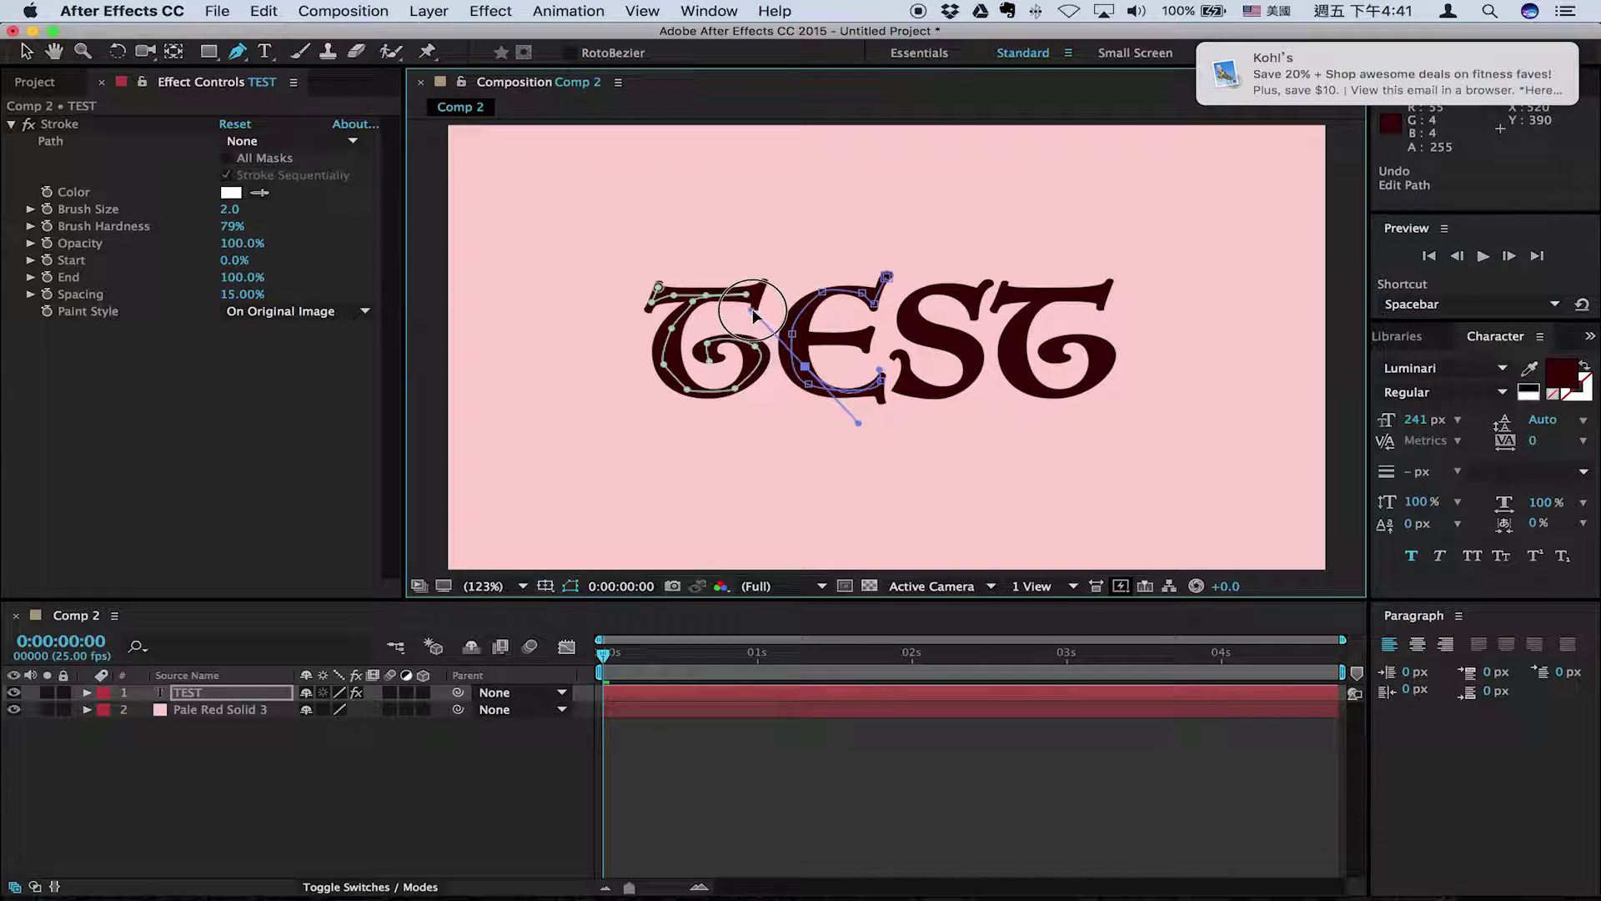
pyautogui.click(793, 336)
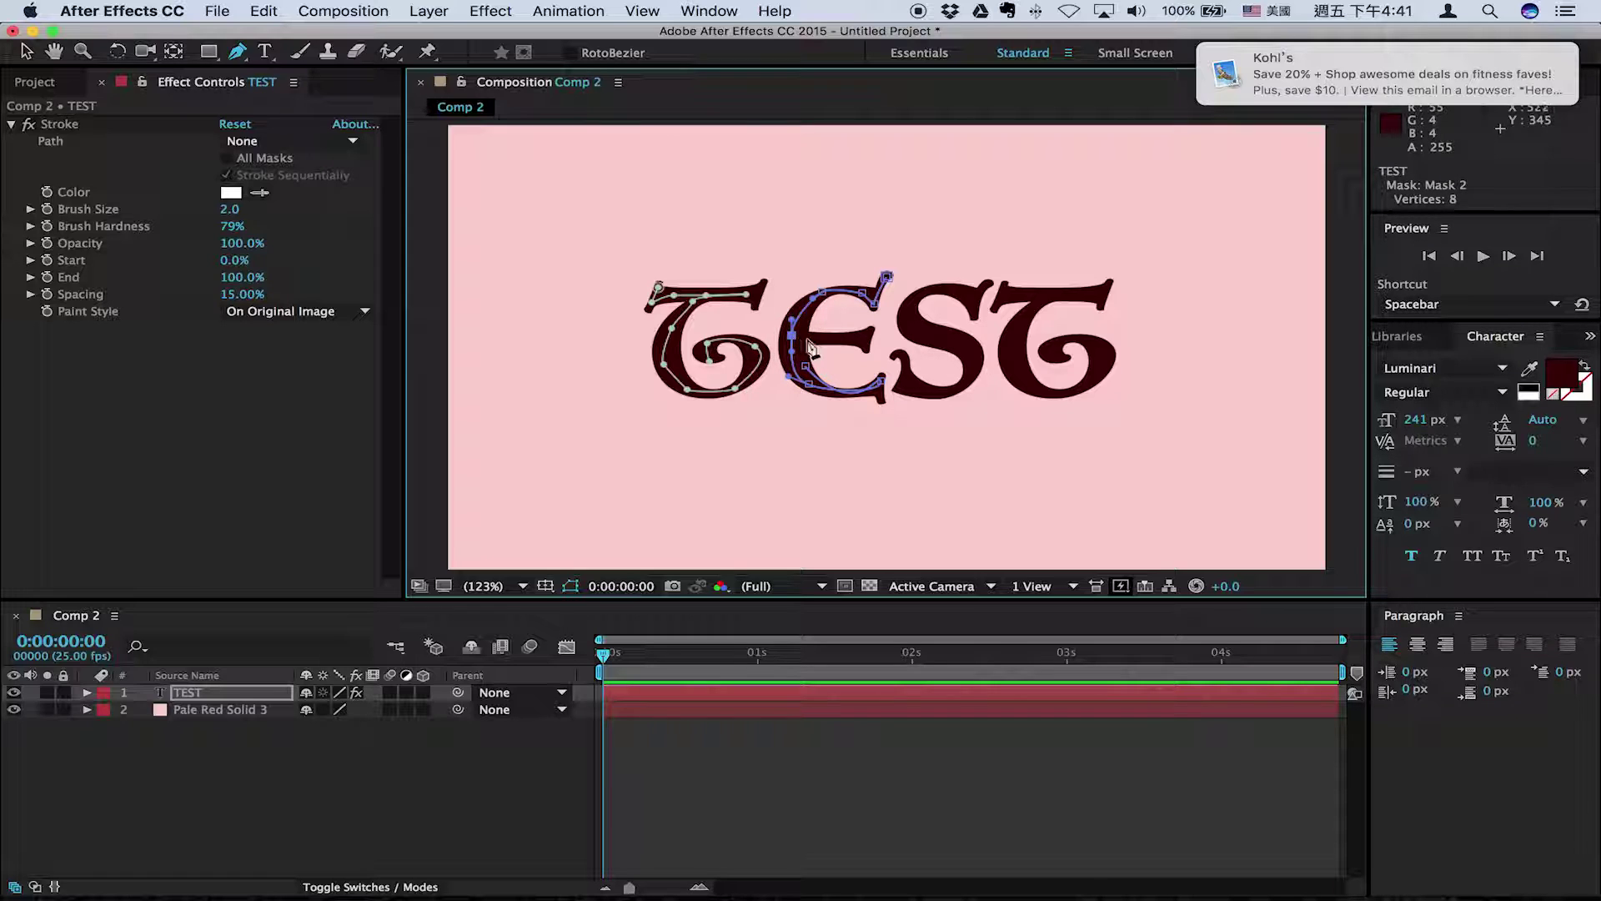
pyautogui.click(804, 338)
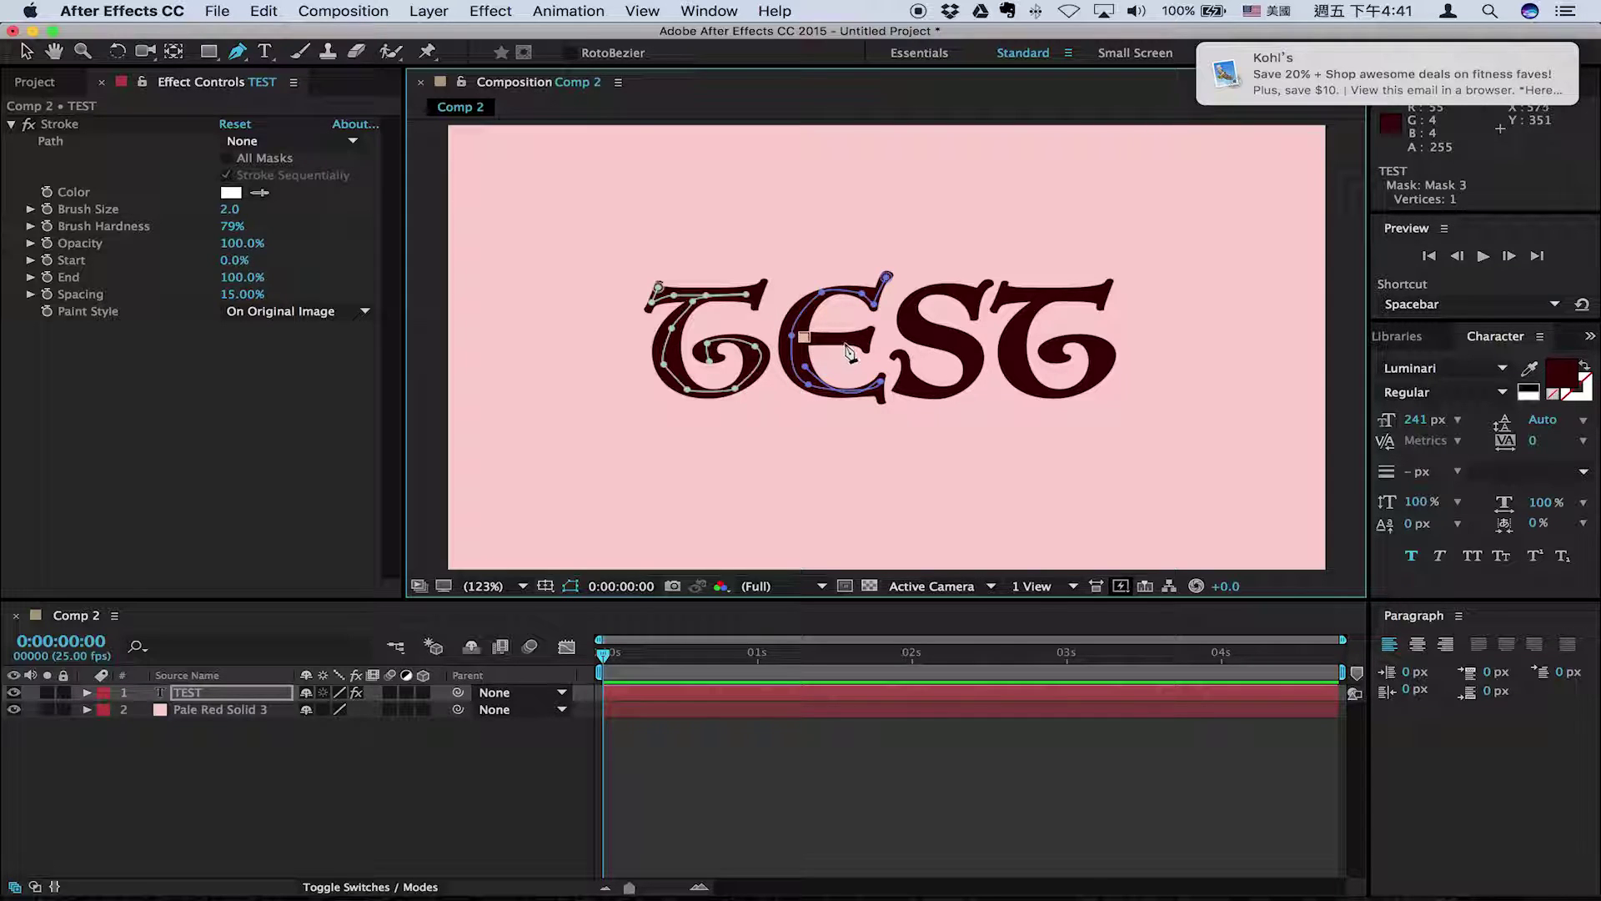
pyautogui.click(806, 339)
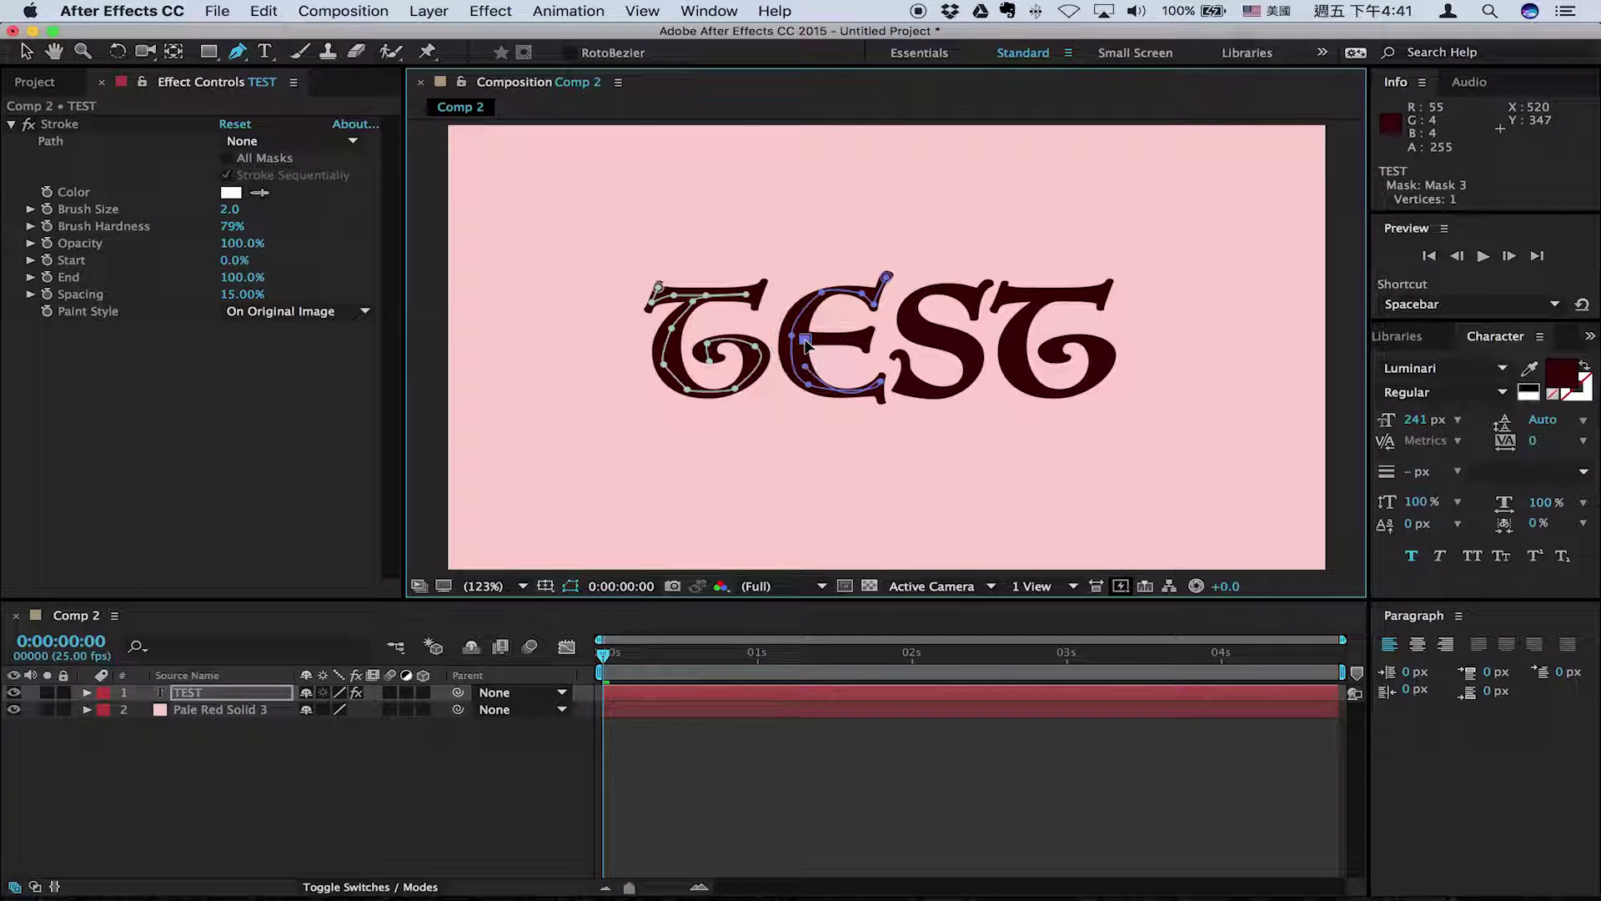
pyautogui.press('super+z')
# - Continue the E's mask path from its last point along the middle bar to the bar's right end, and finish the path
pyautogui.moveTo(805, 365); pyautogui.dragTo(859, 423)
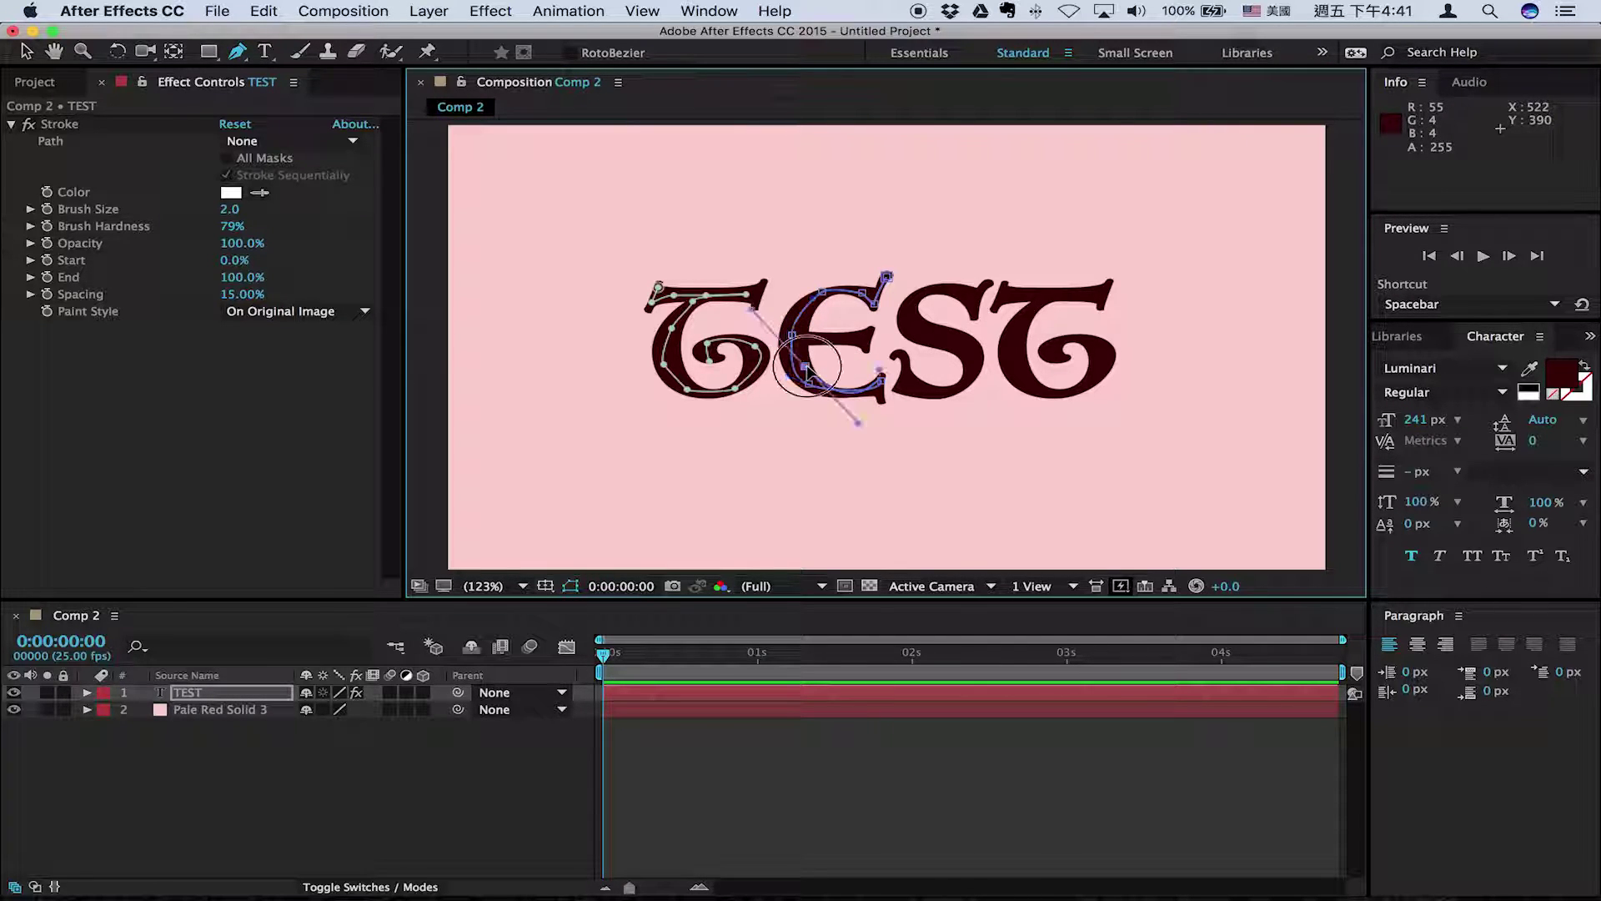
pyautogui.click(806, 340)
pyautogui.click(865, 340)
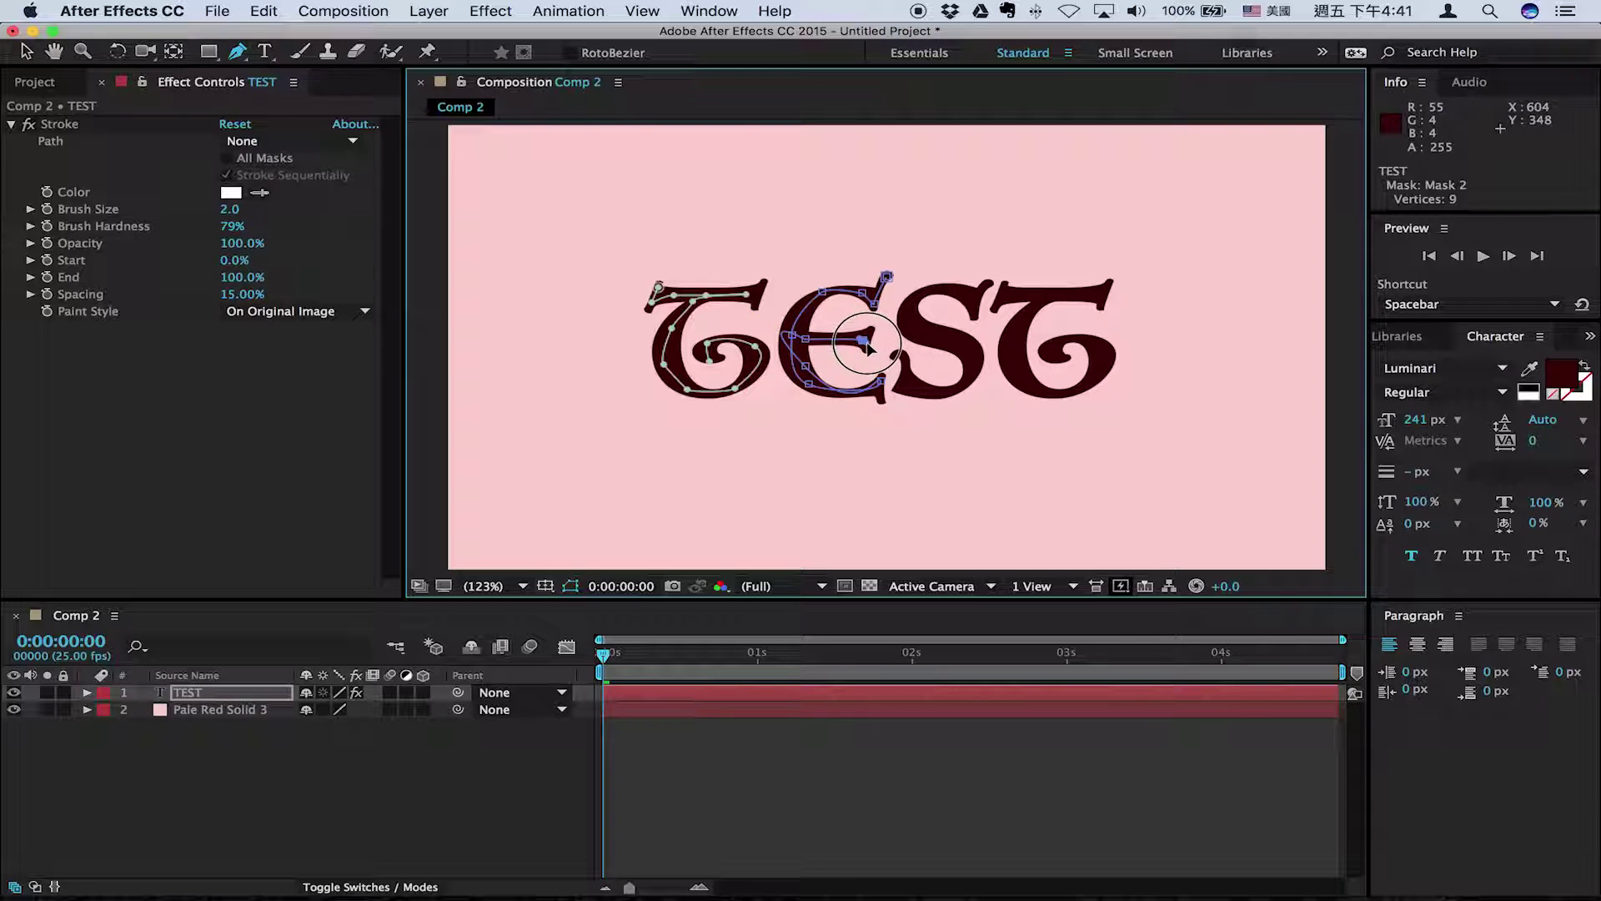
pyautogui.doubleClick(895, 327)
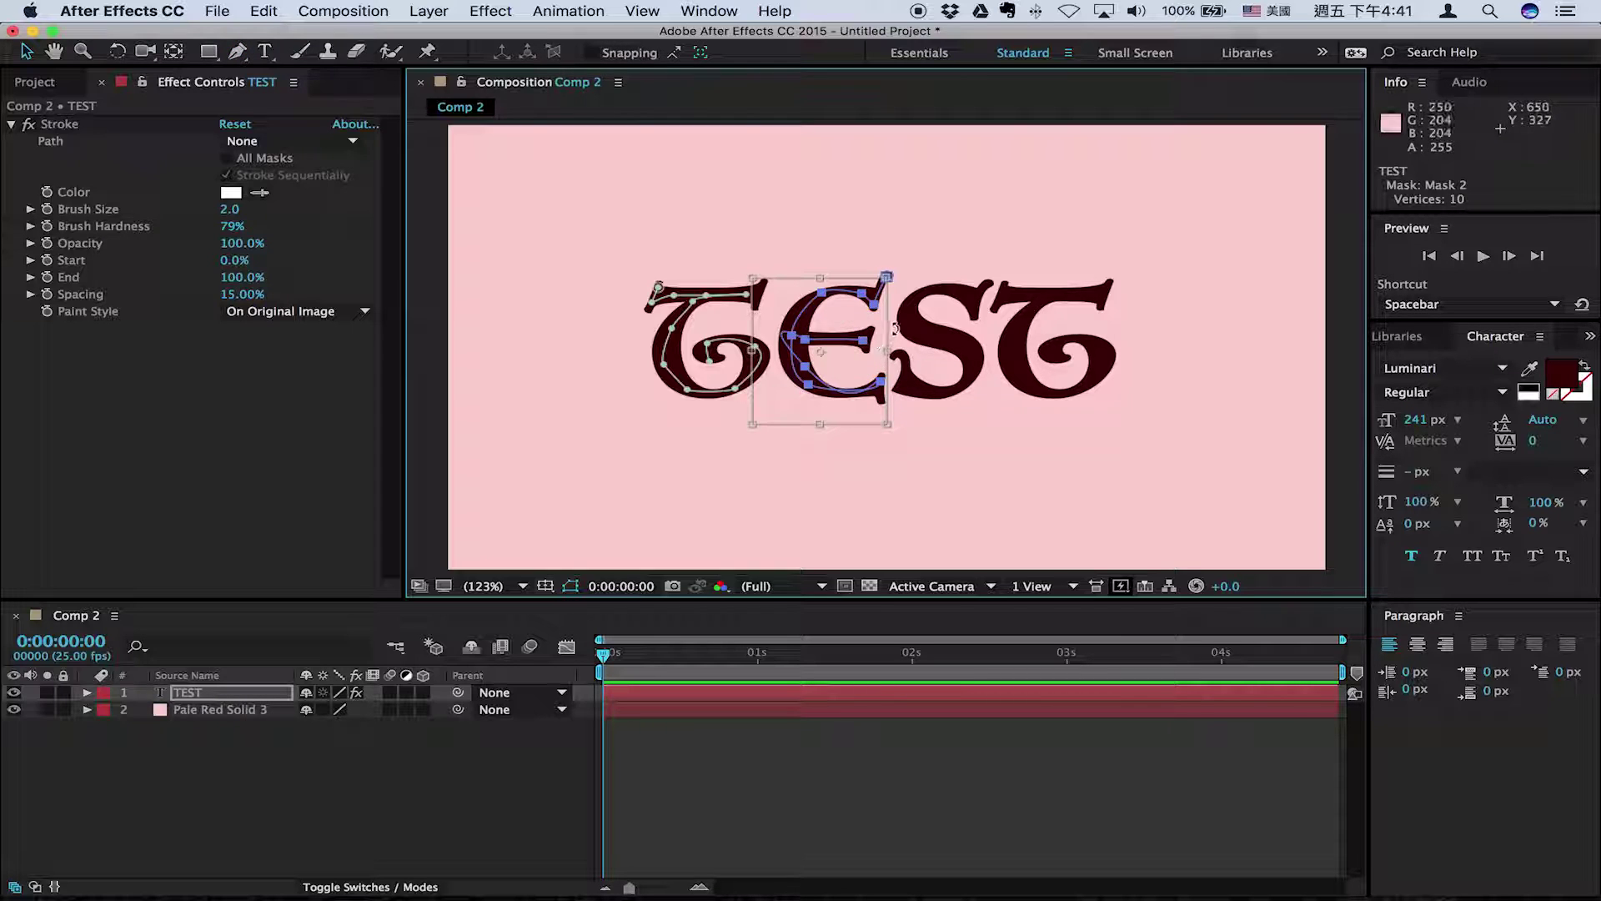
pyautogui.click(238, 52)
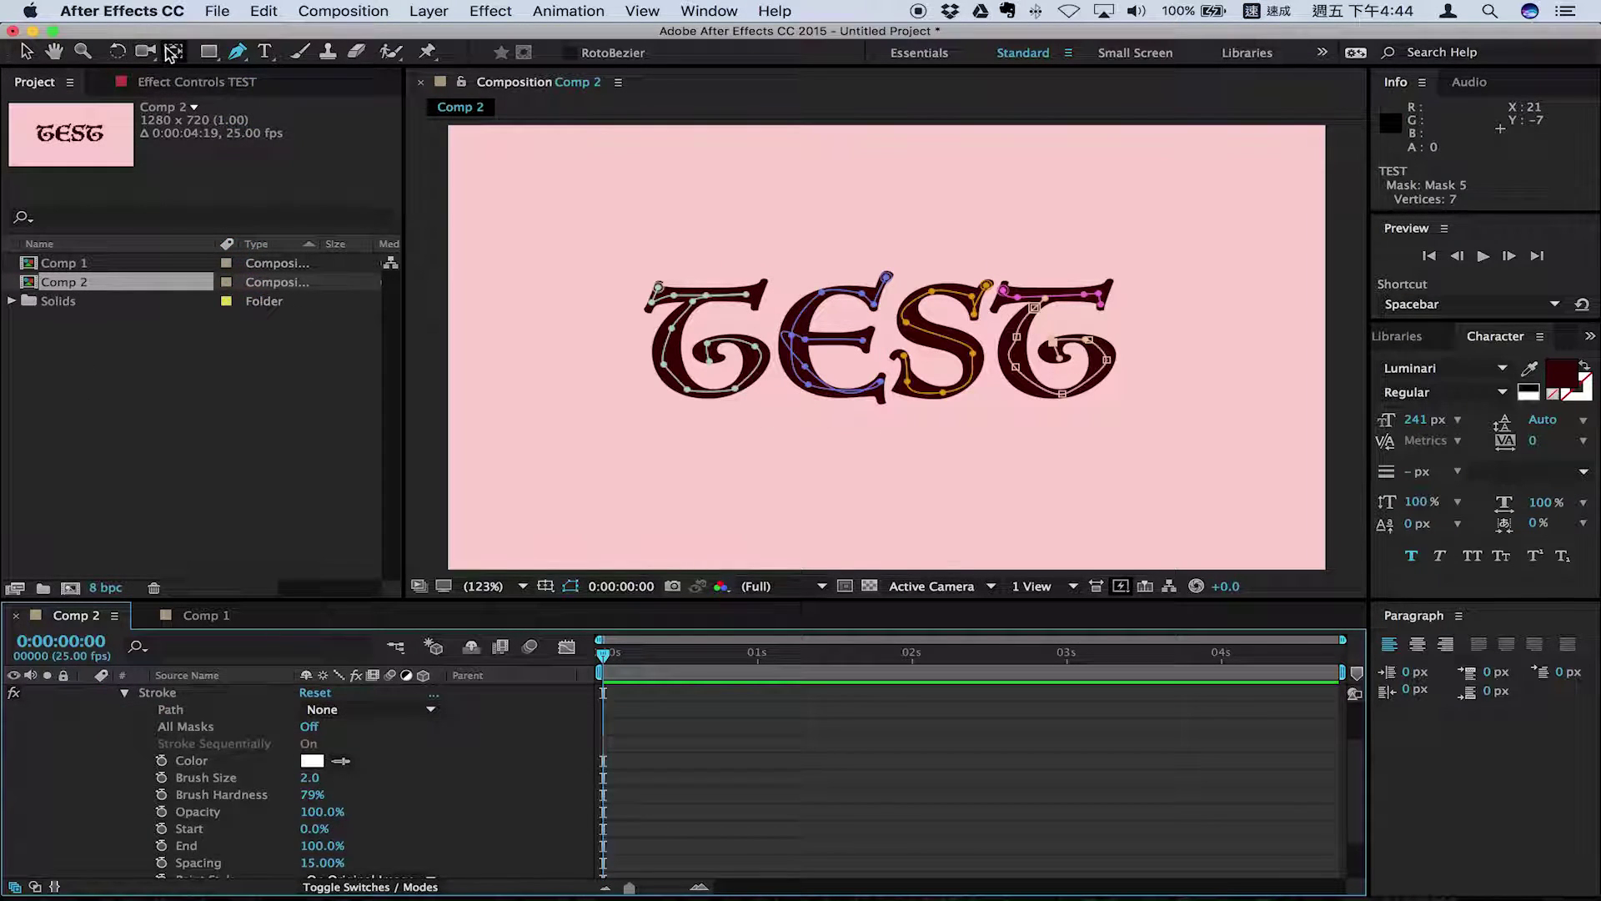
# - Apply the Stroke effect on TEST to all masks and set its brush size to 23.7
pyautogui.click(191, 86)
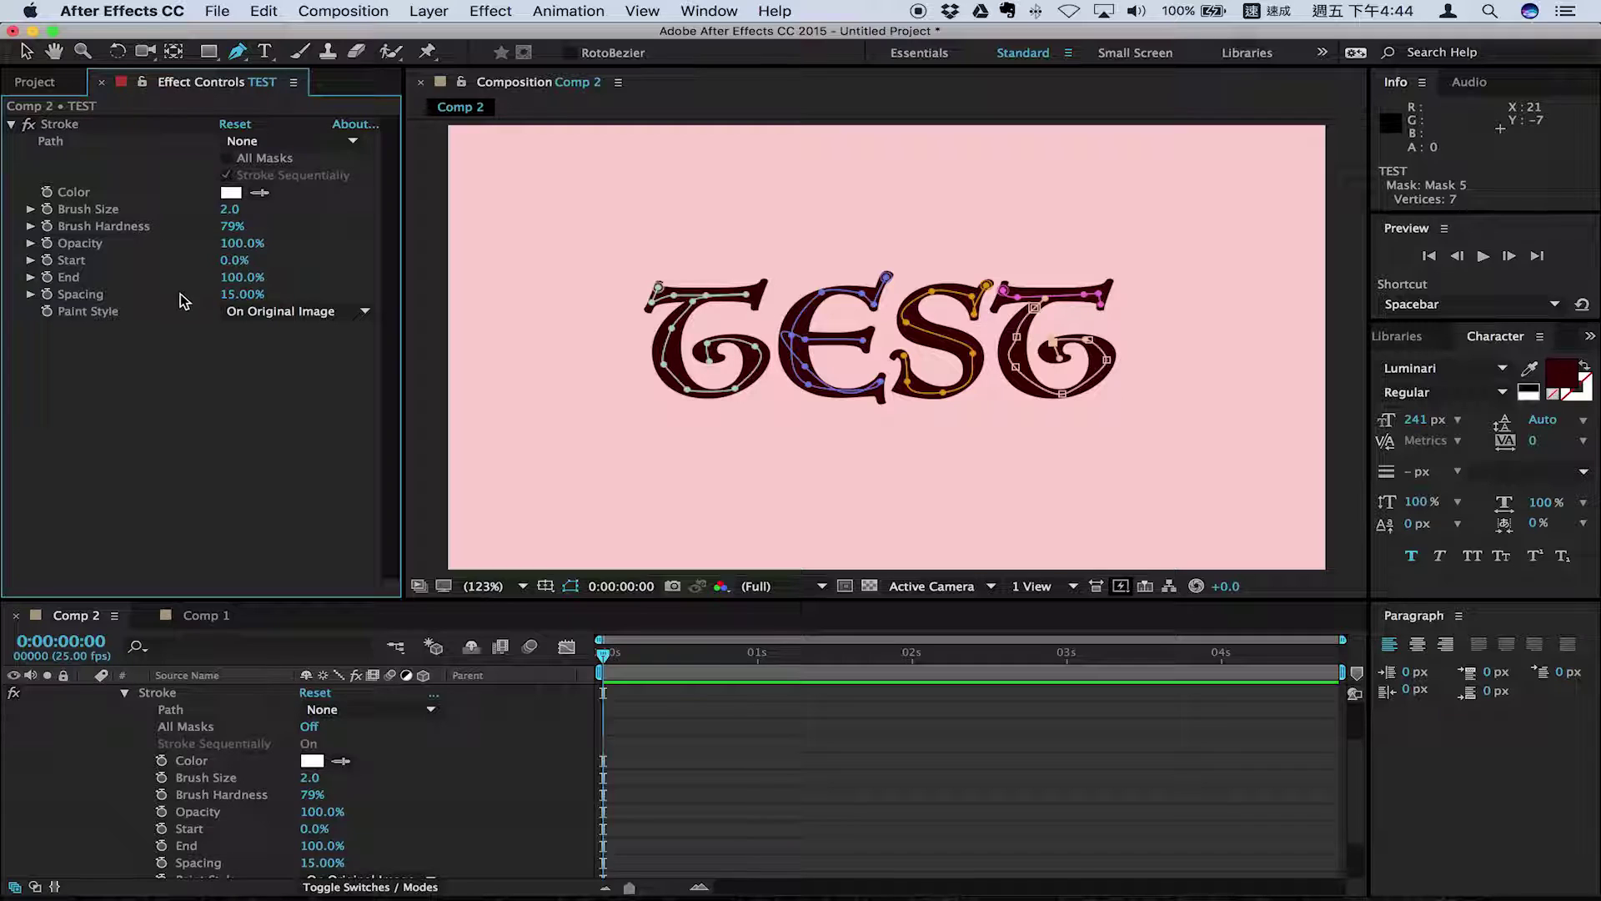
pyautogui.click(31, 210)
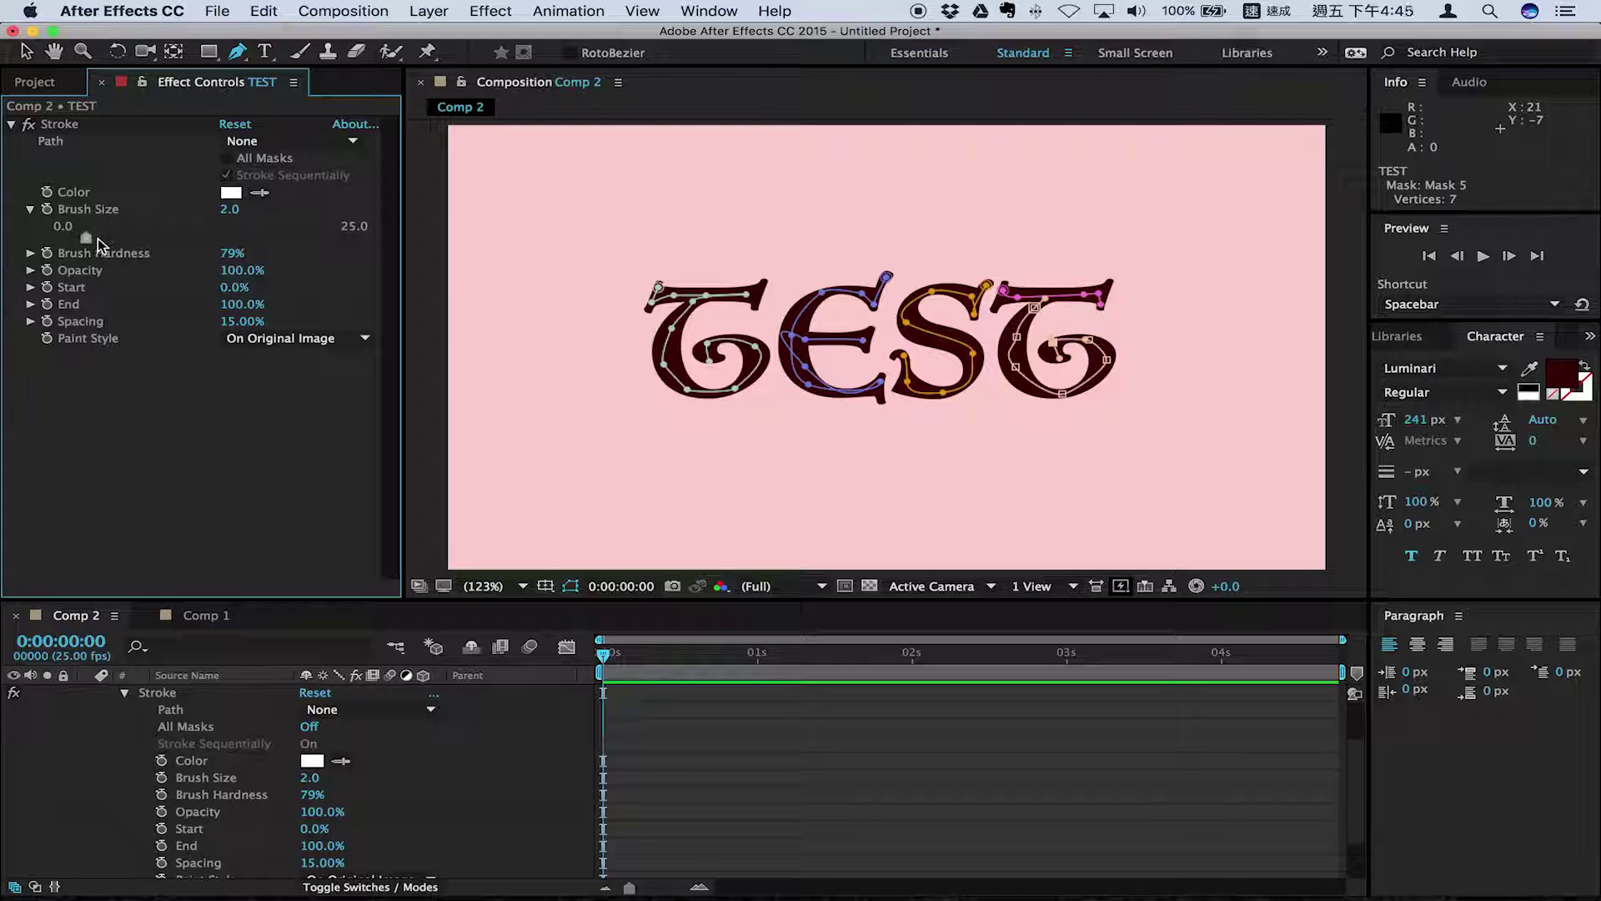
pyautogui.moveTo(87, 238)
pyautogui.mouseDown()
pyautogui.moveTo(159, 253)
pyautogui.moveTo(37, 242)
pyautogui.mouseUp()
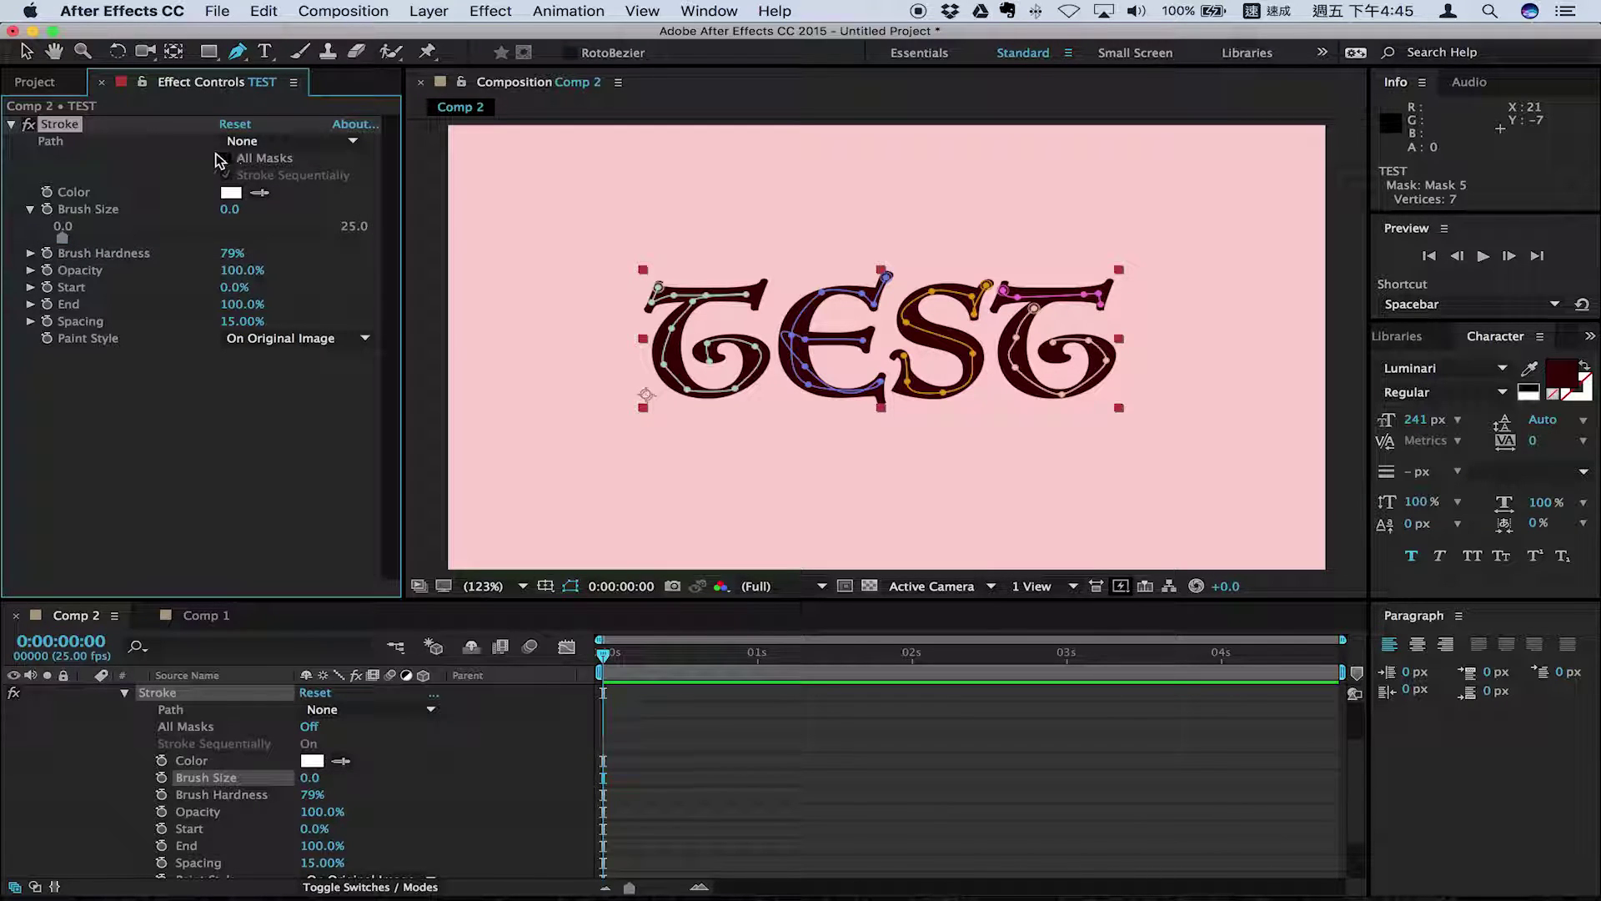
pyautogui.click(251, 142)
pyautogui.click(246, 142)
pyautogui.click(226, 159)
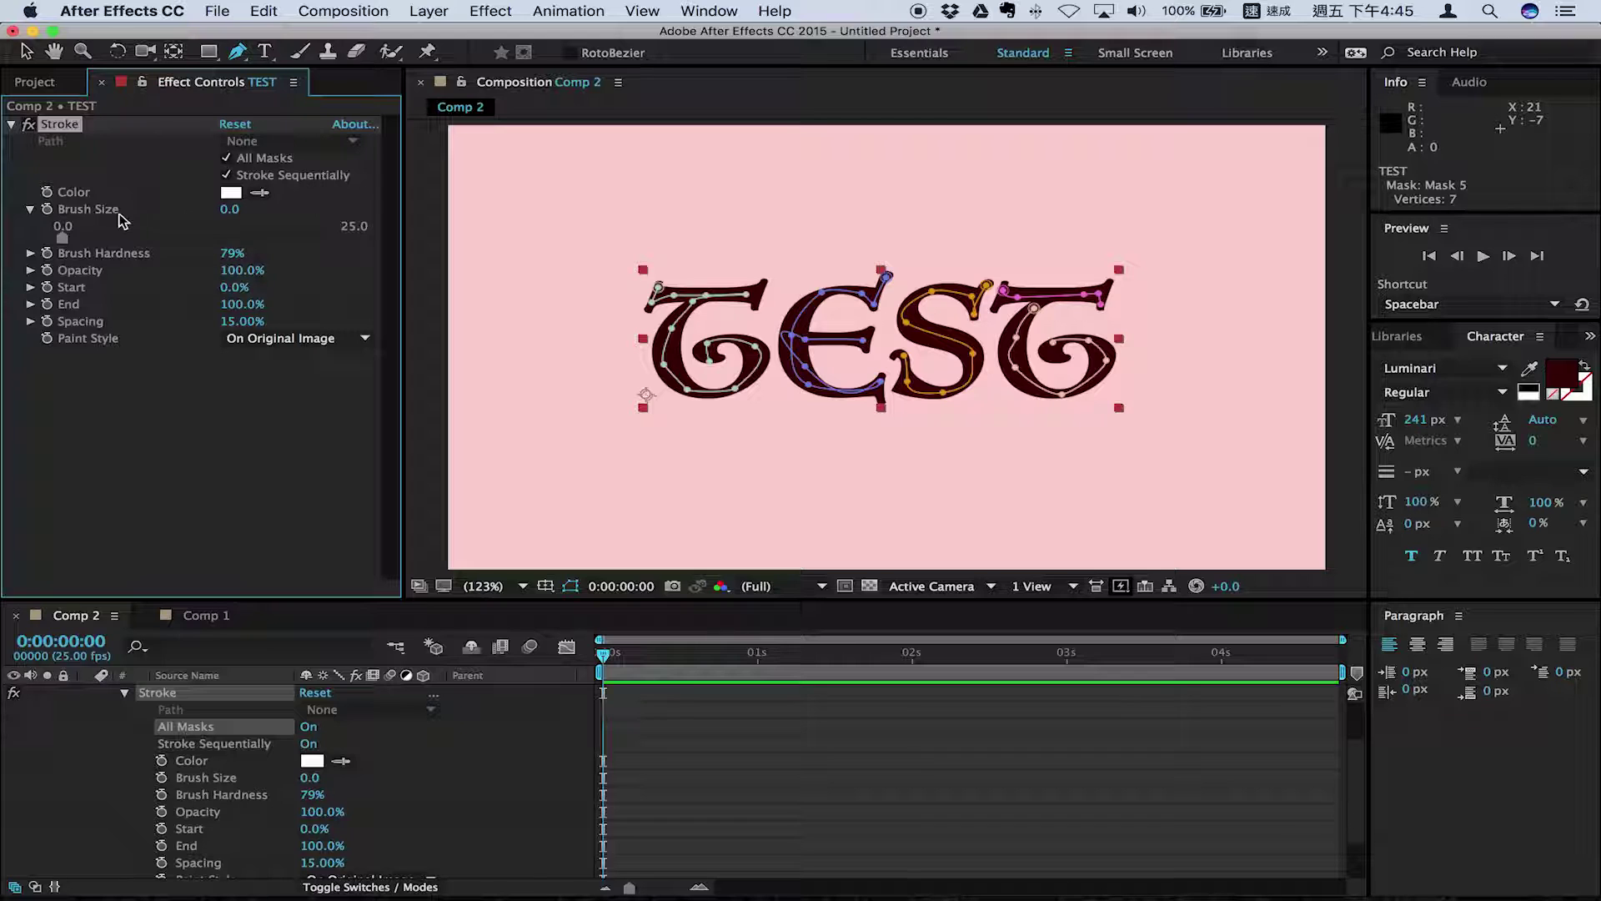
pyautogui.moveTo(62, 240)
pyautogui.mouseDown()
pyautogui.moveTo(275, 266)
pyautogui.moveTo(215, 266)
pyautogui.moveTo(259, 269)
pyautogui.moveTo(235, 270)
pyautogui.moveTo(265, 239)
pyautogui.moveTo(345, 244)
pyautogui.mouseUp()
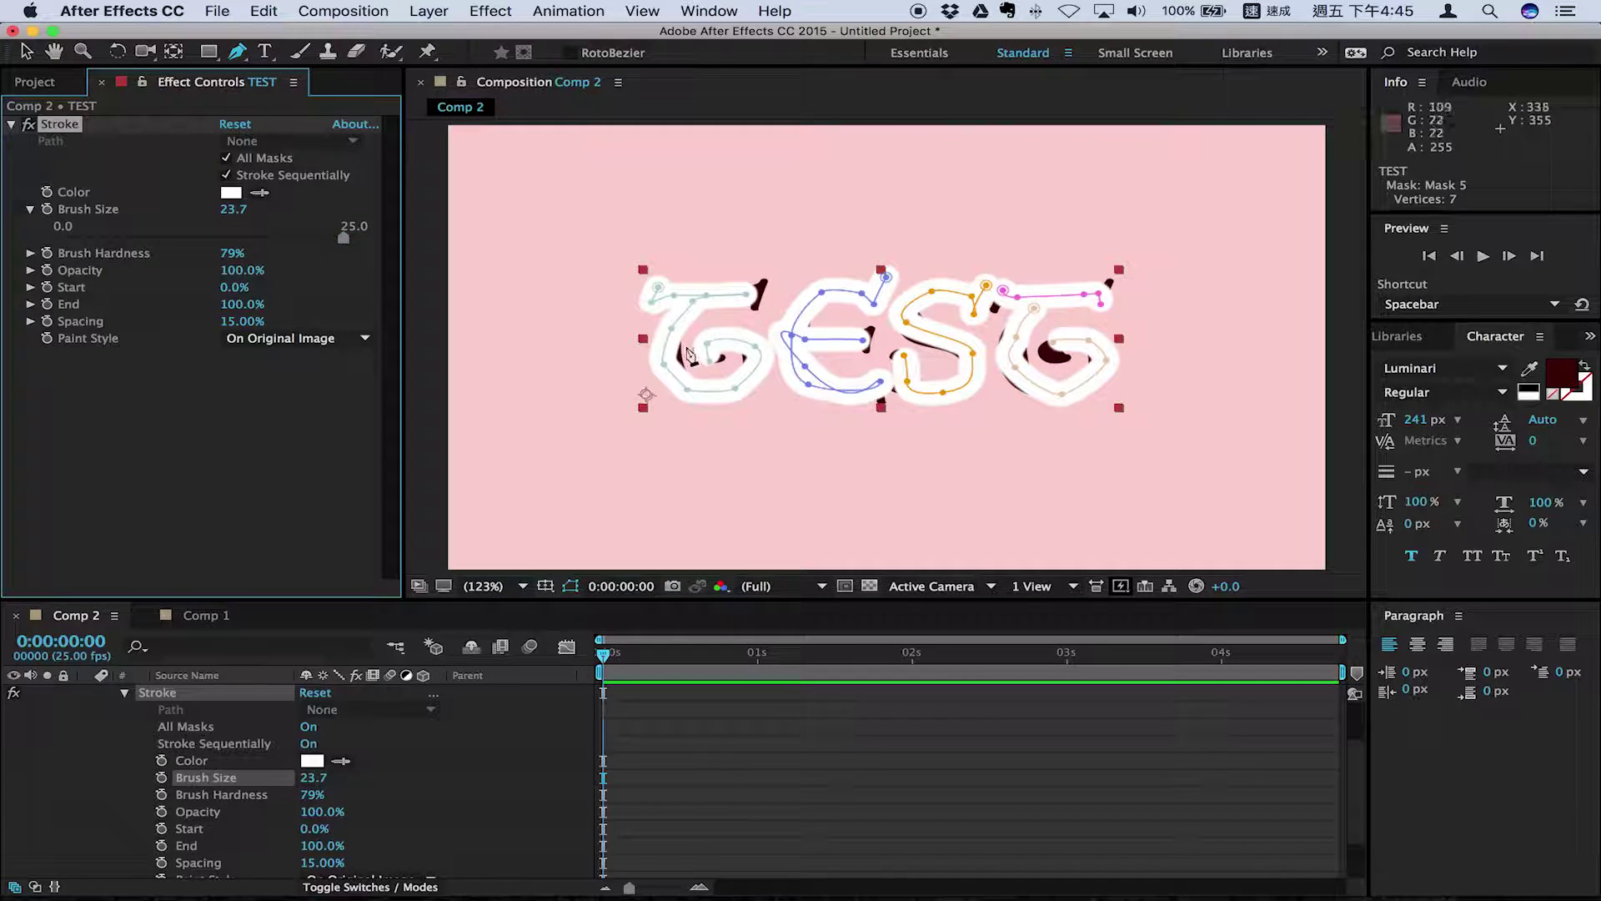
# - Adjust the first T's mask path at the crossbar's right end and along the lower outer curve to cover the exposed letter parts
pyautogui.click(756, 288)
pyautogui.press('super+z')
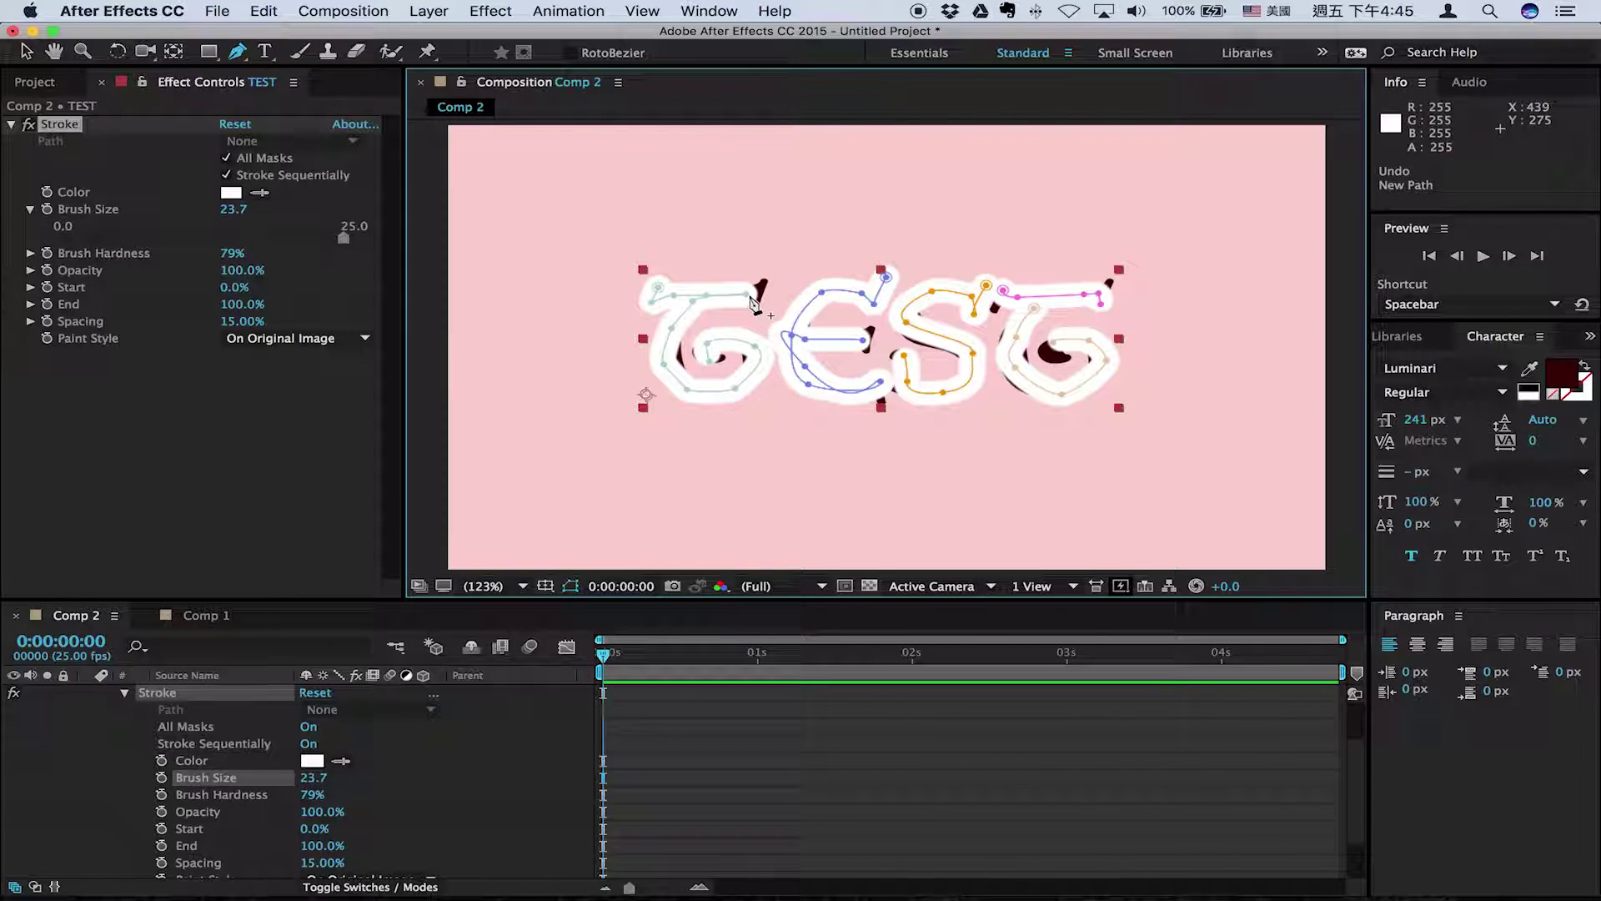
pyautogui.click(753, 301)
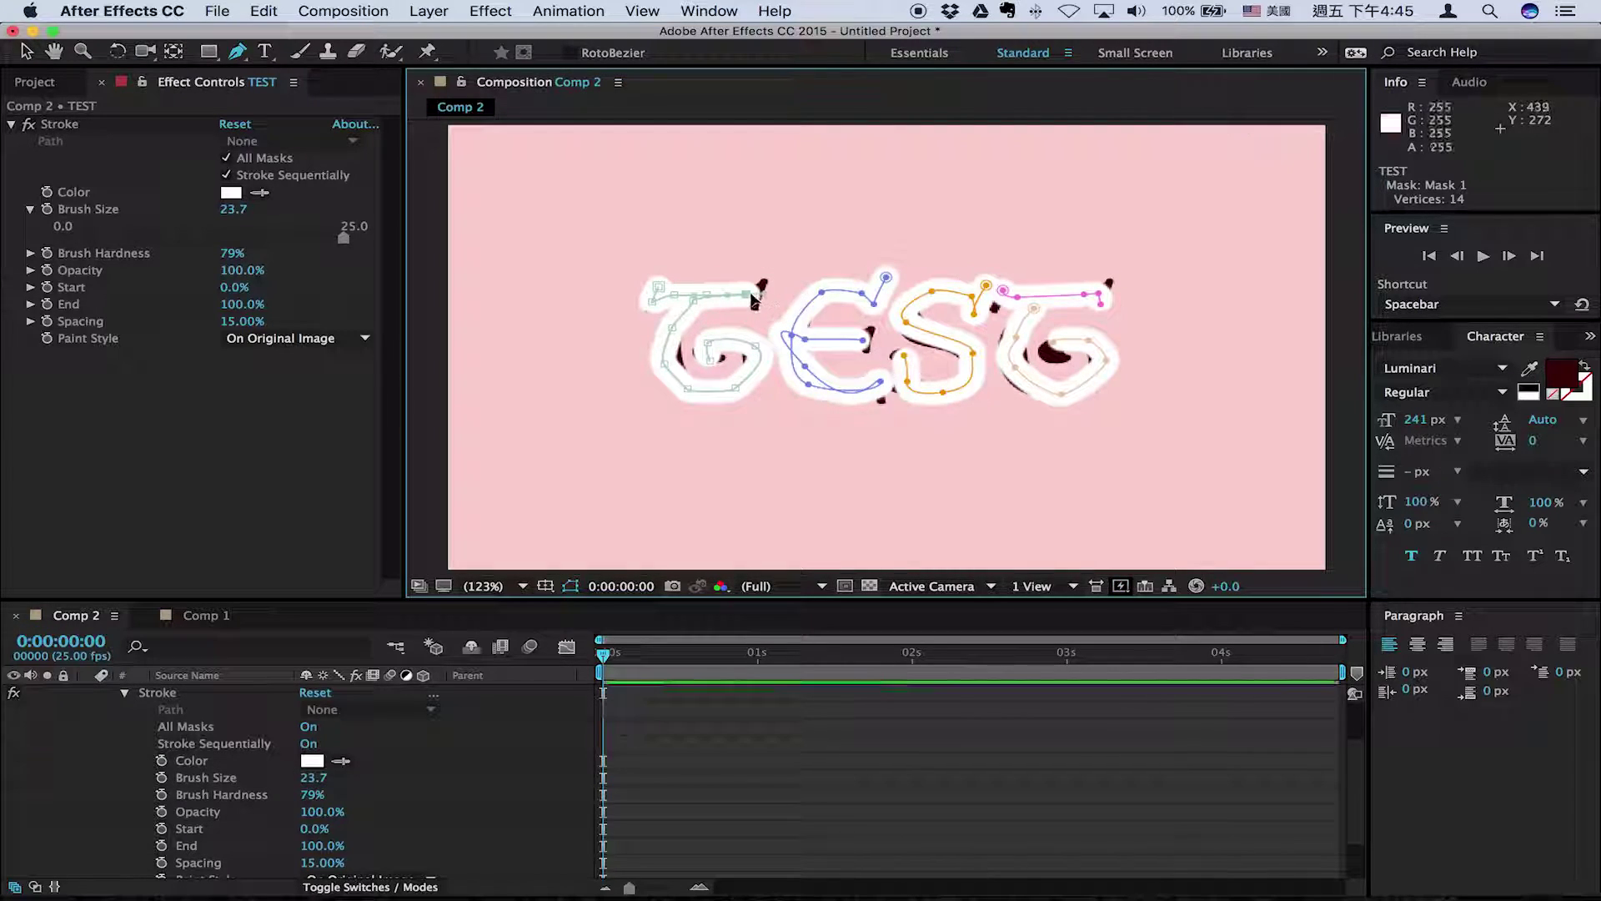
pyautogui.moveTo(753, 301)
pyautogui.mouseDown()
pyautogui.moveTo(769, 294)
pyautogui.moveTo(749, 305)
pyautogui.mouseUp()
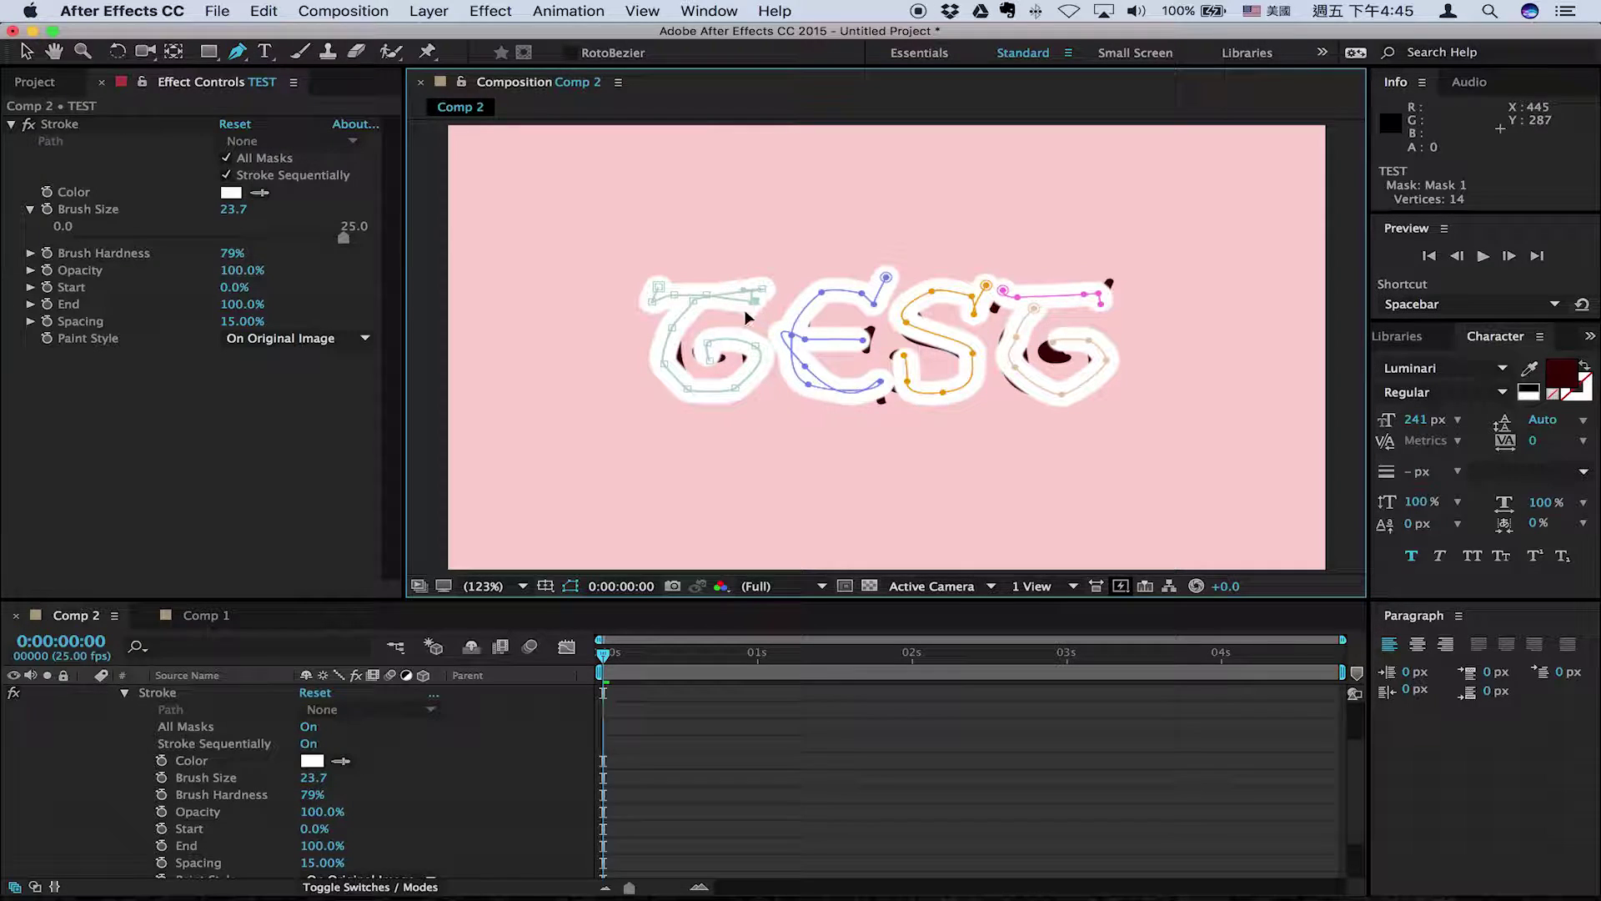
pyautogui.moveTo(665, 367)
pyautogui.mouseDown()
pyautogui.moveTo(674, 406)
pyautogui.moveTo(657, 344)
pyautogui.moveTo(666, 359)
pyautogui.mouseUp()
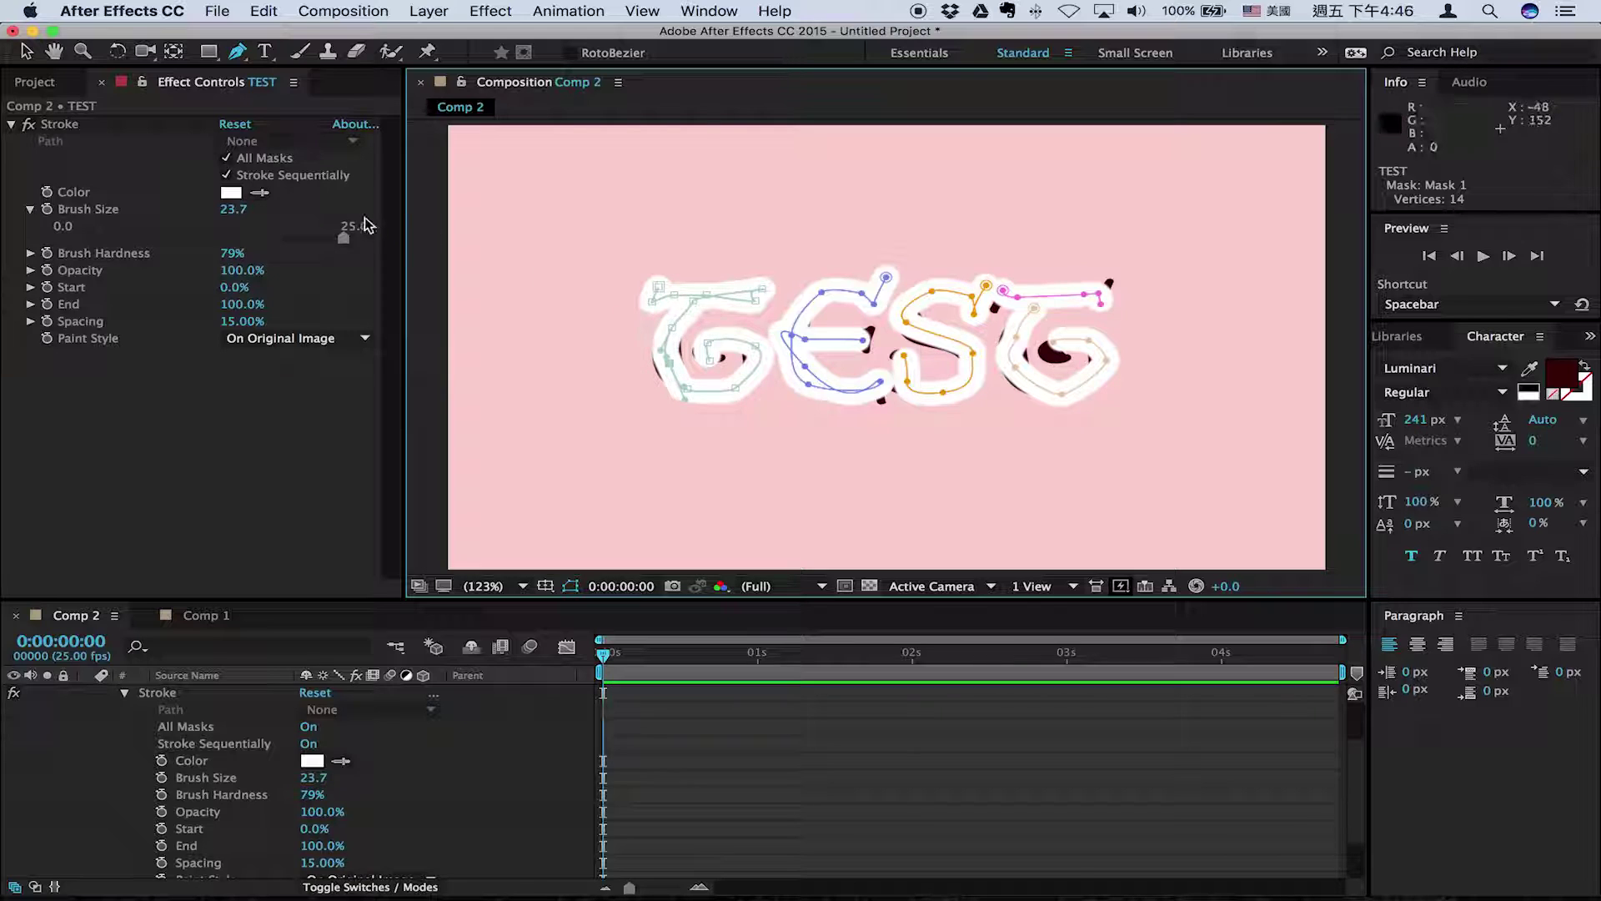
# - Increase the Stroke effect's brush size to 26.4
pyautogui.moveTo(345, 244); pyautogui.dragTo(386, 248)
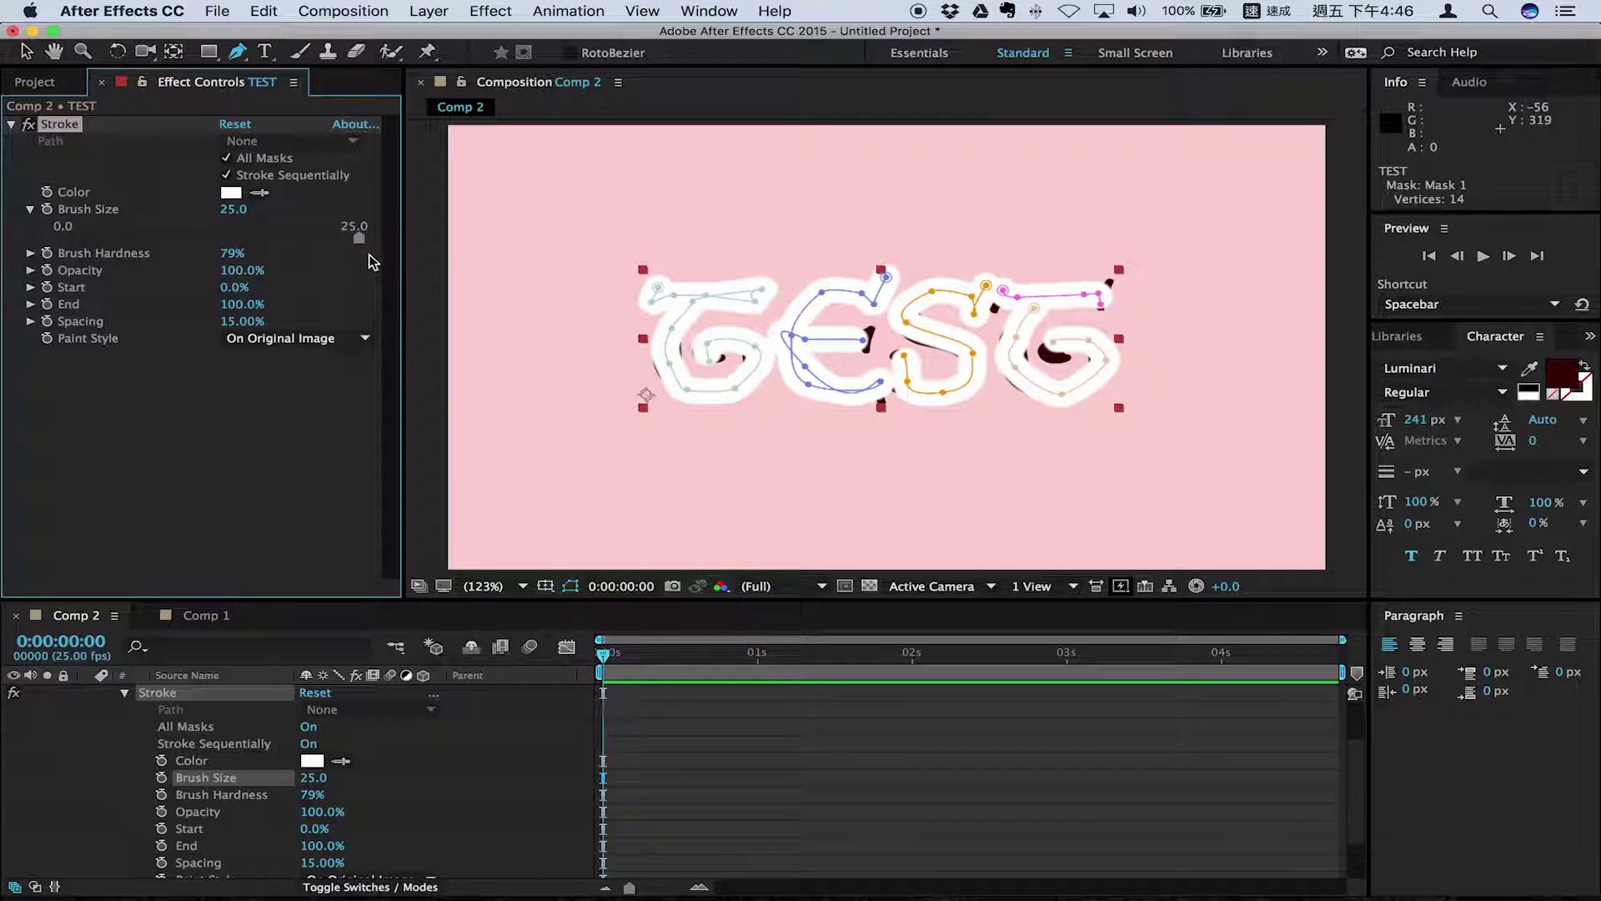
pyautogui.moveTo(232, 208); pyautogui.dragTo(255, 215)
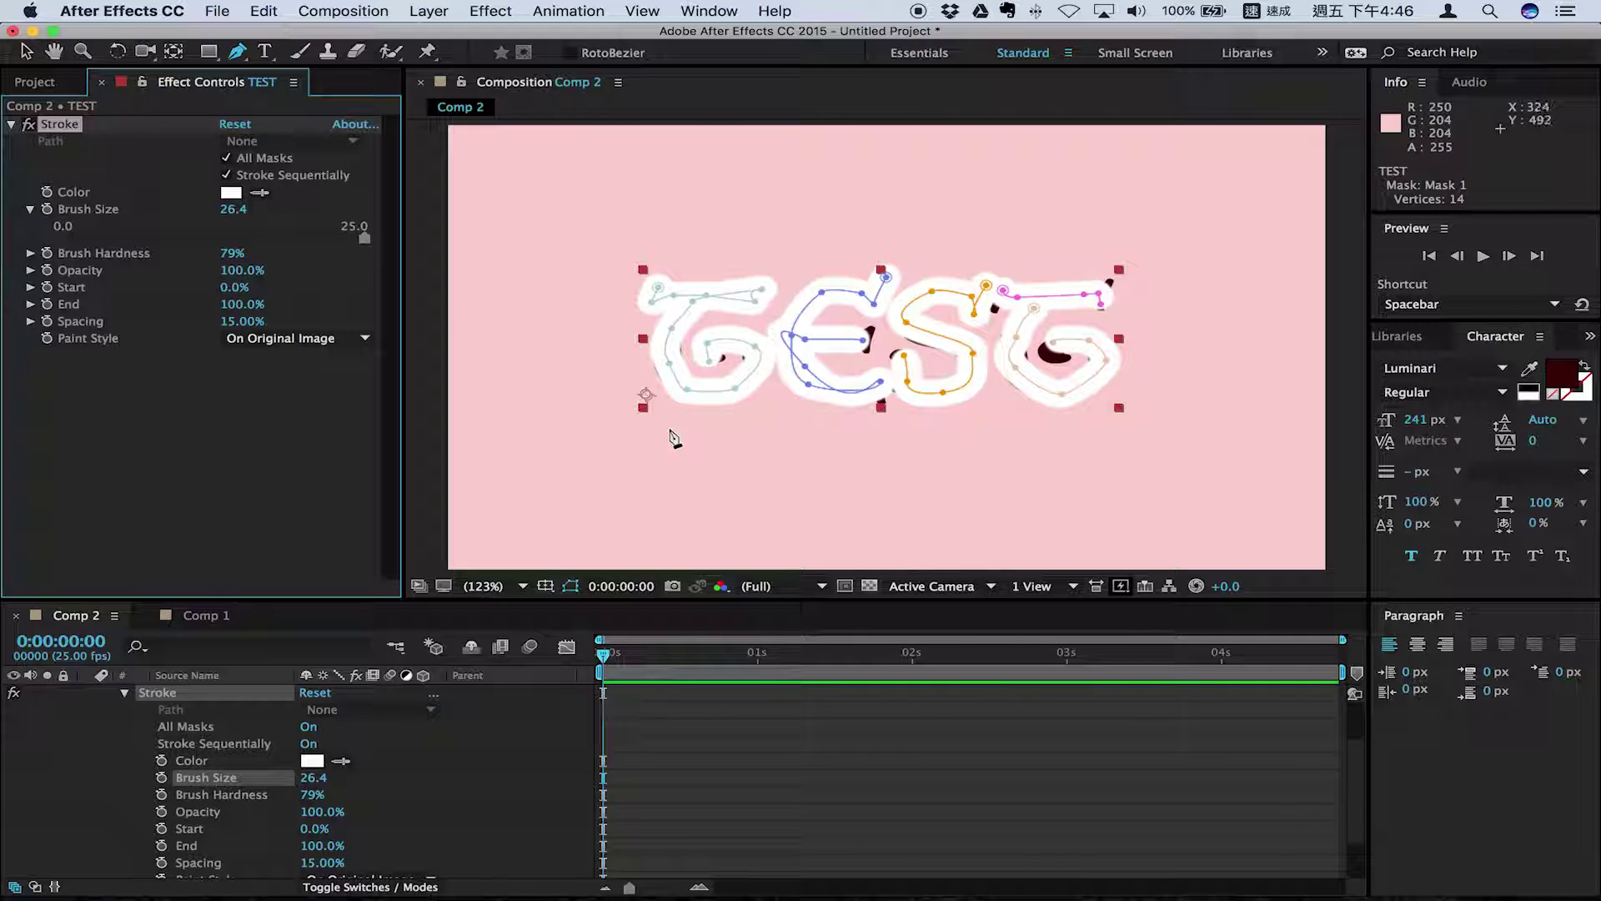
# - Adjust the mask path points on the first T's outer curve and near the S's upper serif to cover the letters better
pyautogui.click(667, 367)
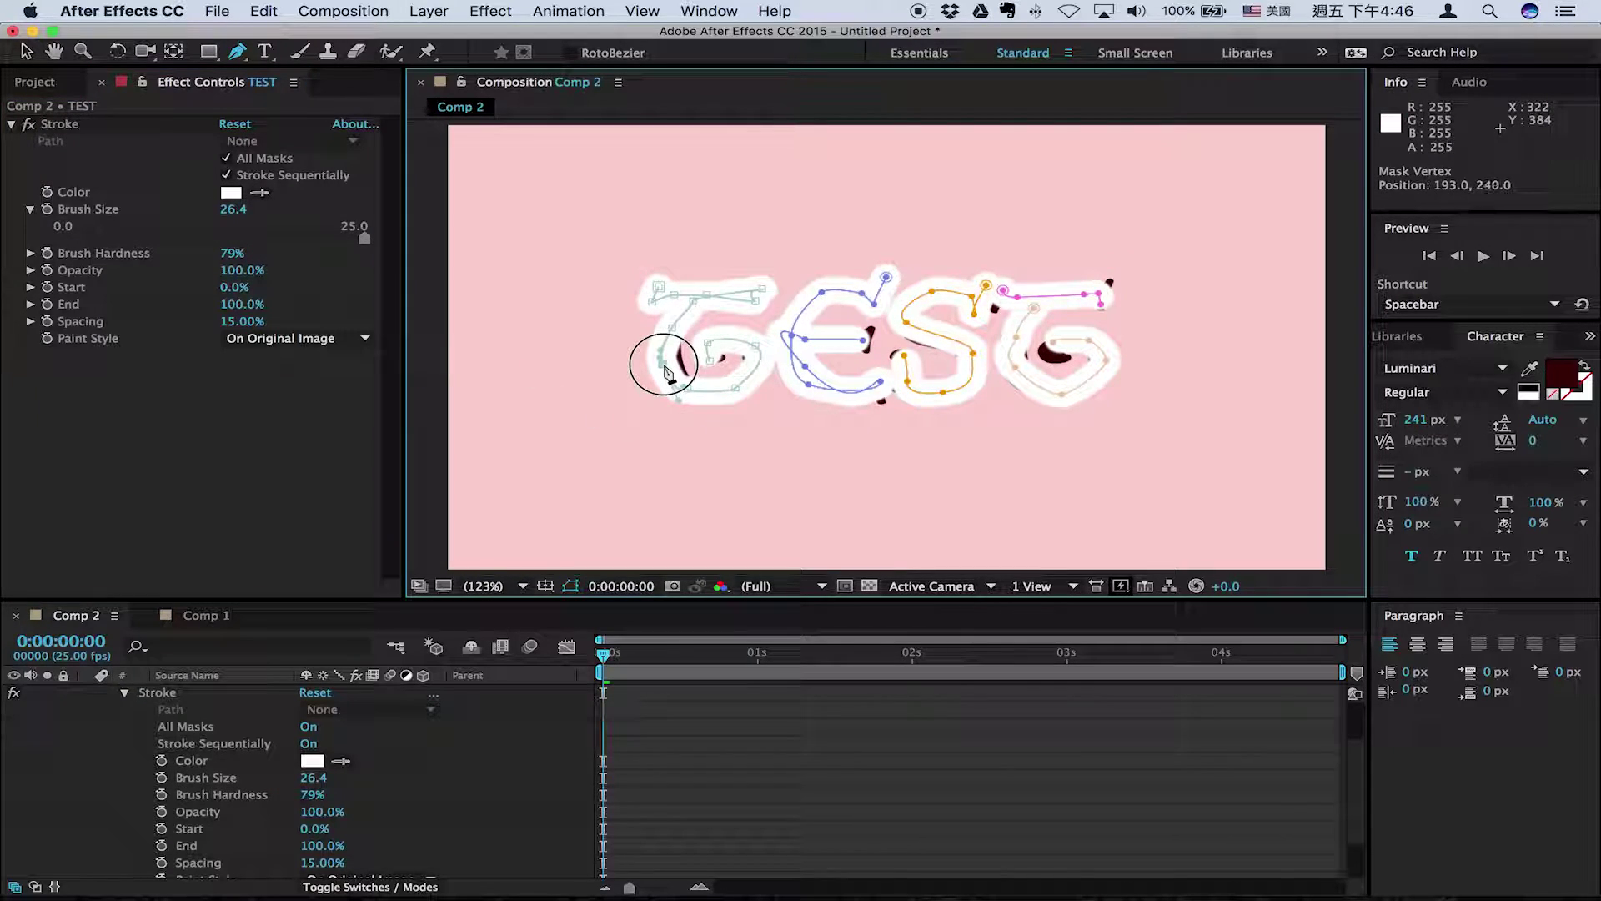
pyautogui.click(663, 350)
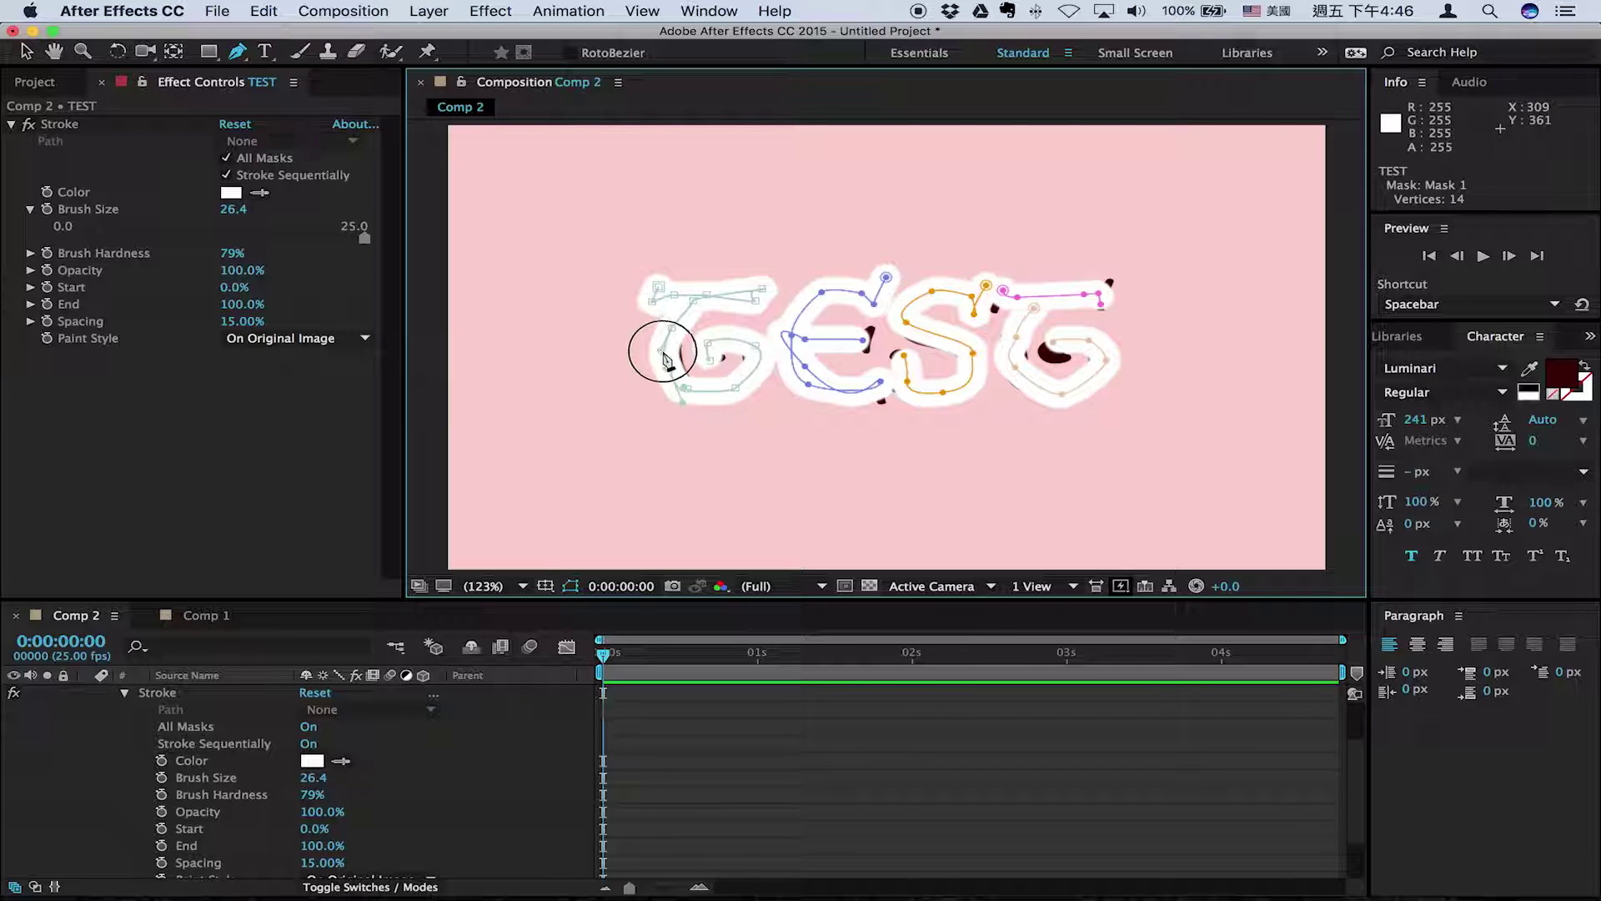
pyautogui.moveTo(669, 374)
pyautogui.mouseDown()
pyautogui.moveTo(692, 394)
pyautogui.moveTo(663, 366)
pyautogui.mouseUp()
pyautogui.click(968, 314)
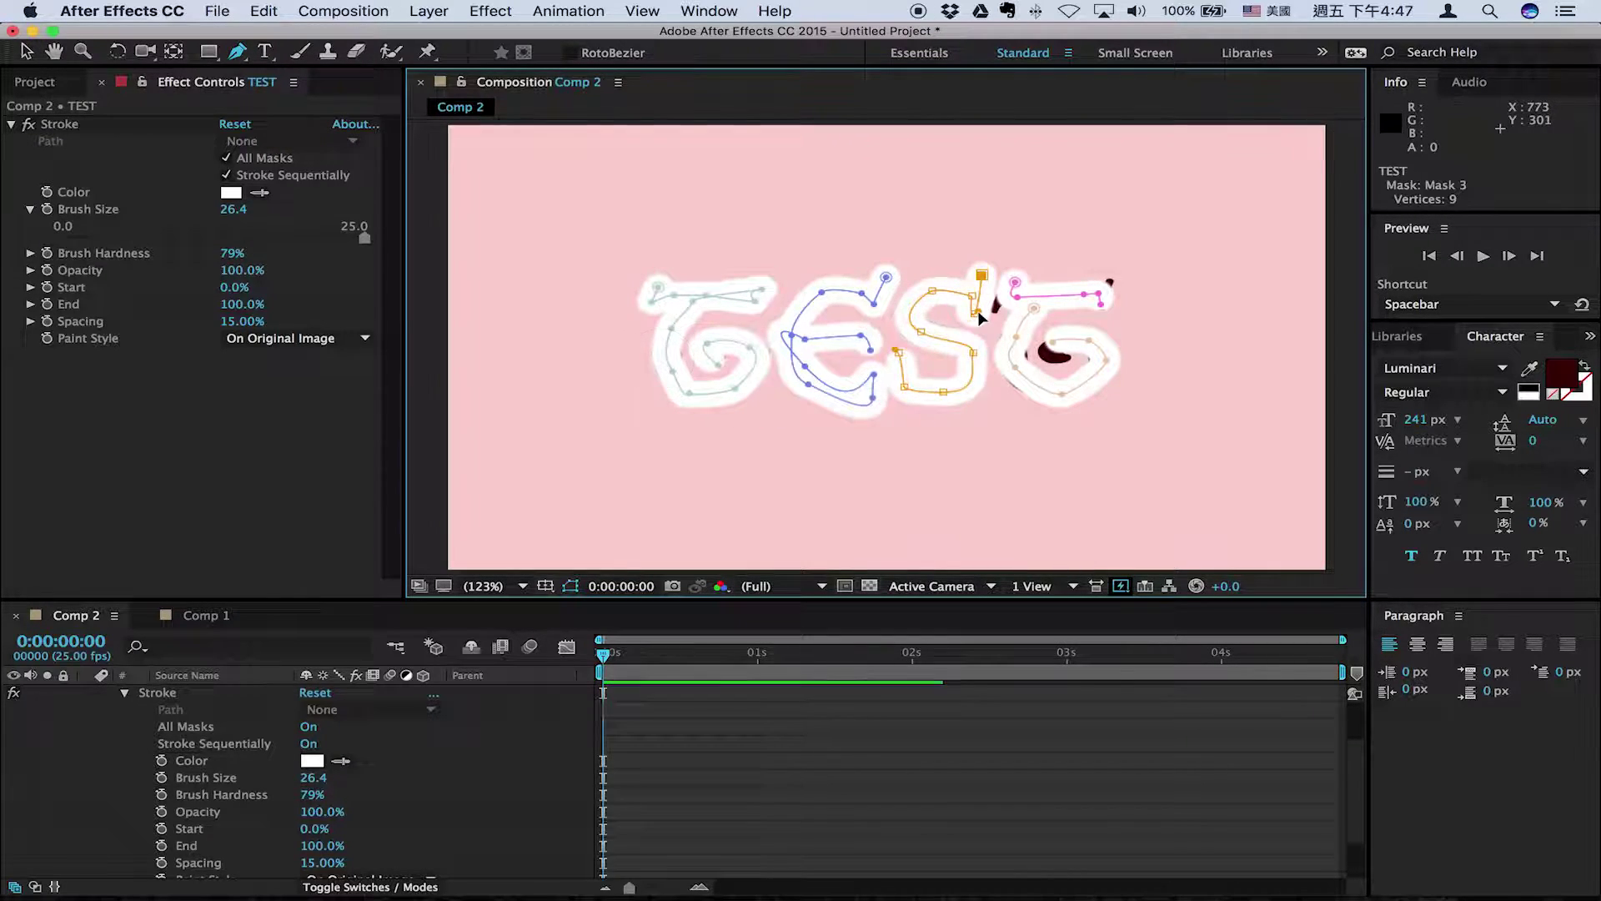
pyautogui.moveTo(967, 314); pyautogui.dragTo(1013, 313)
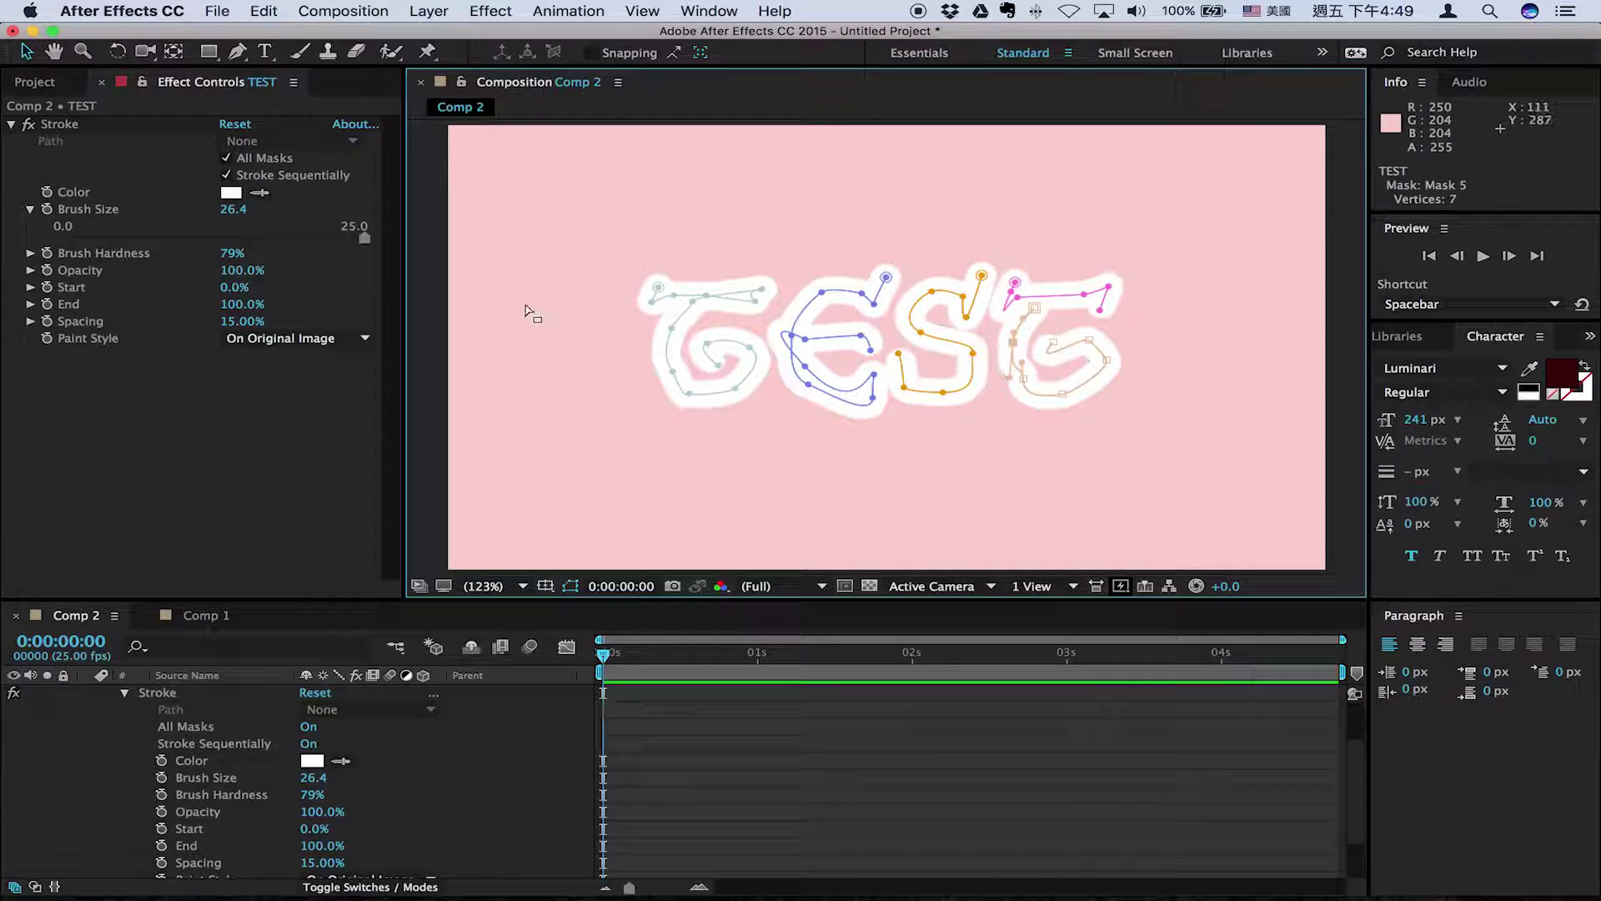
# - Set the Stroke effect's Paint Style to Reveal Original Image
pyautogui.click(307, 342)
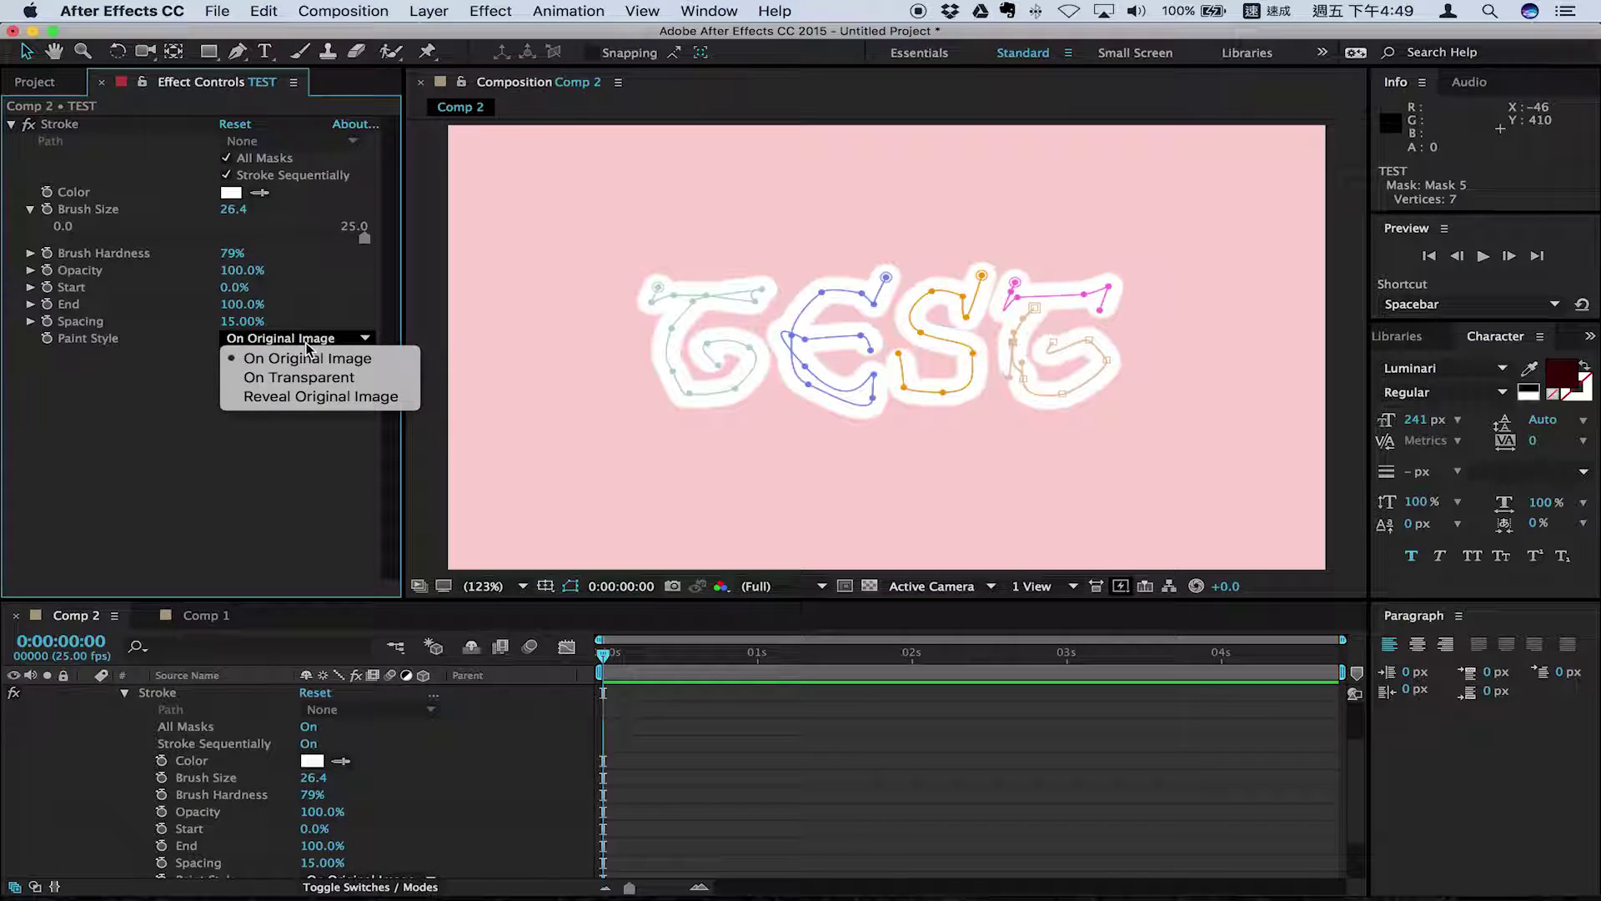
pyautogui.click(317, 398)
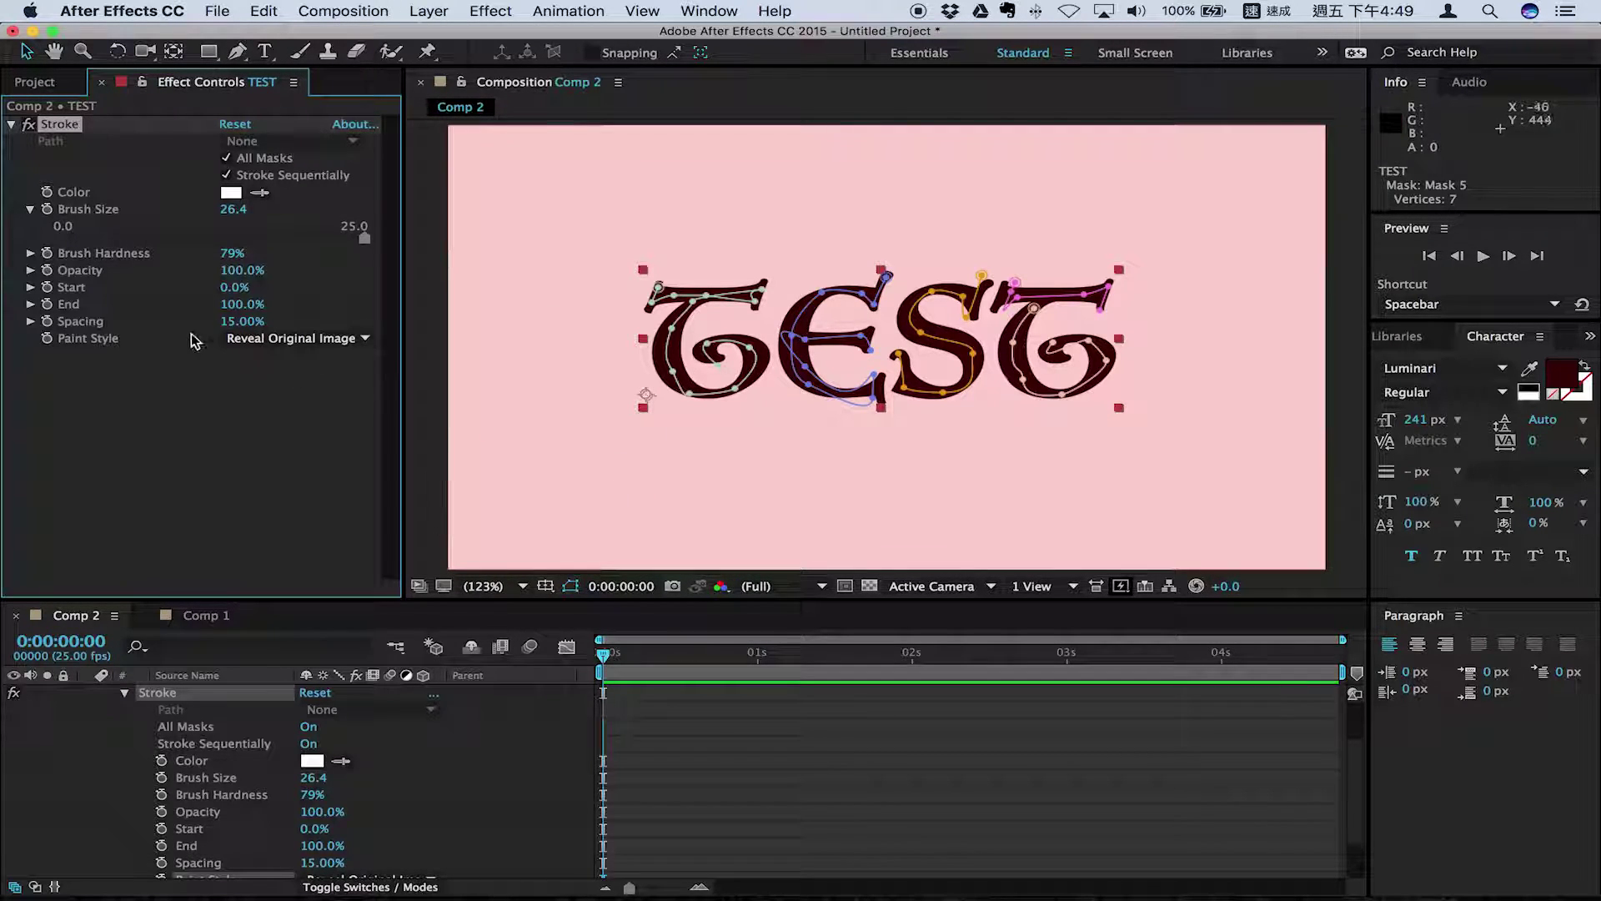
# - Keyframe the Stroke effect's End value from 0% at 0:00:00:00 to 100% at 0:00:04:00
pyautogui.click(31, 305)
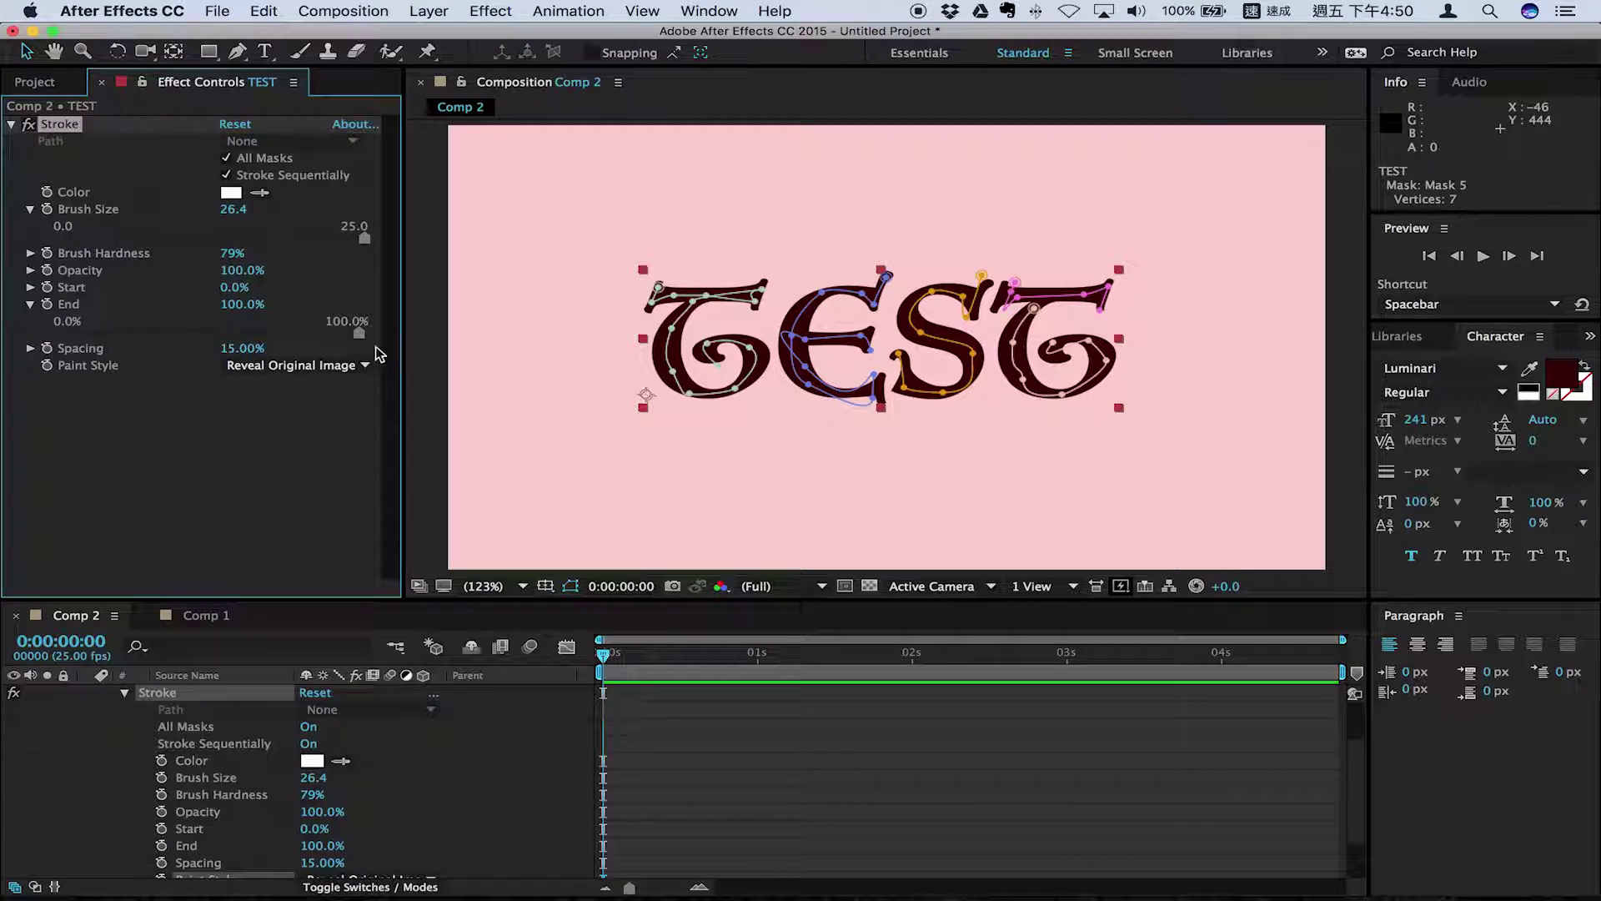
pyautogui.moveTo(365, 334)
pyautogui.mouseDown()
pyautogui.moveTo(33, 327)
pyautogui.moveTo(60, 324)
pyautogui.mouseUp()
pyautogui.click(47, 303)
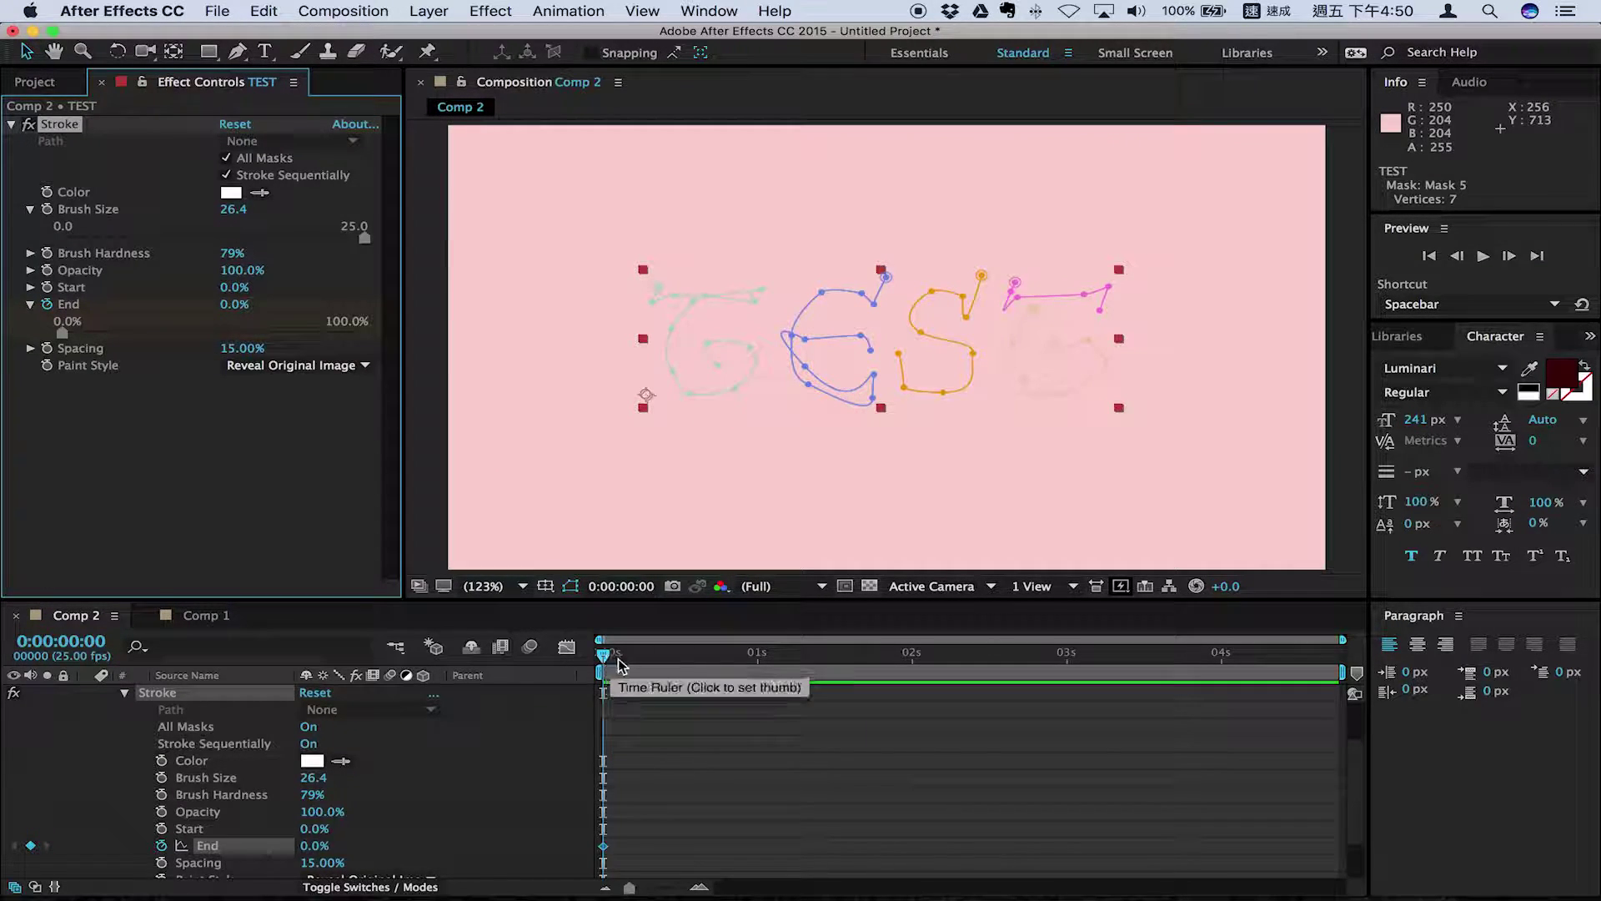
pyautogui.moveTo(607, 663); pyautogui.dragTo(1225, 692)
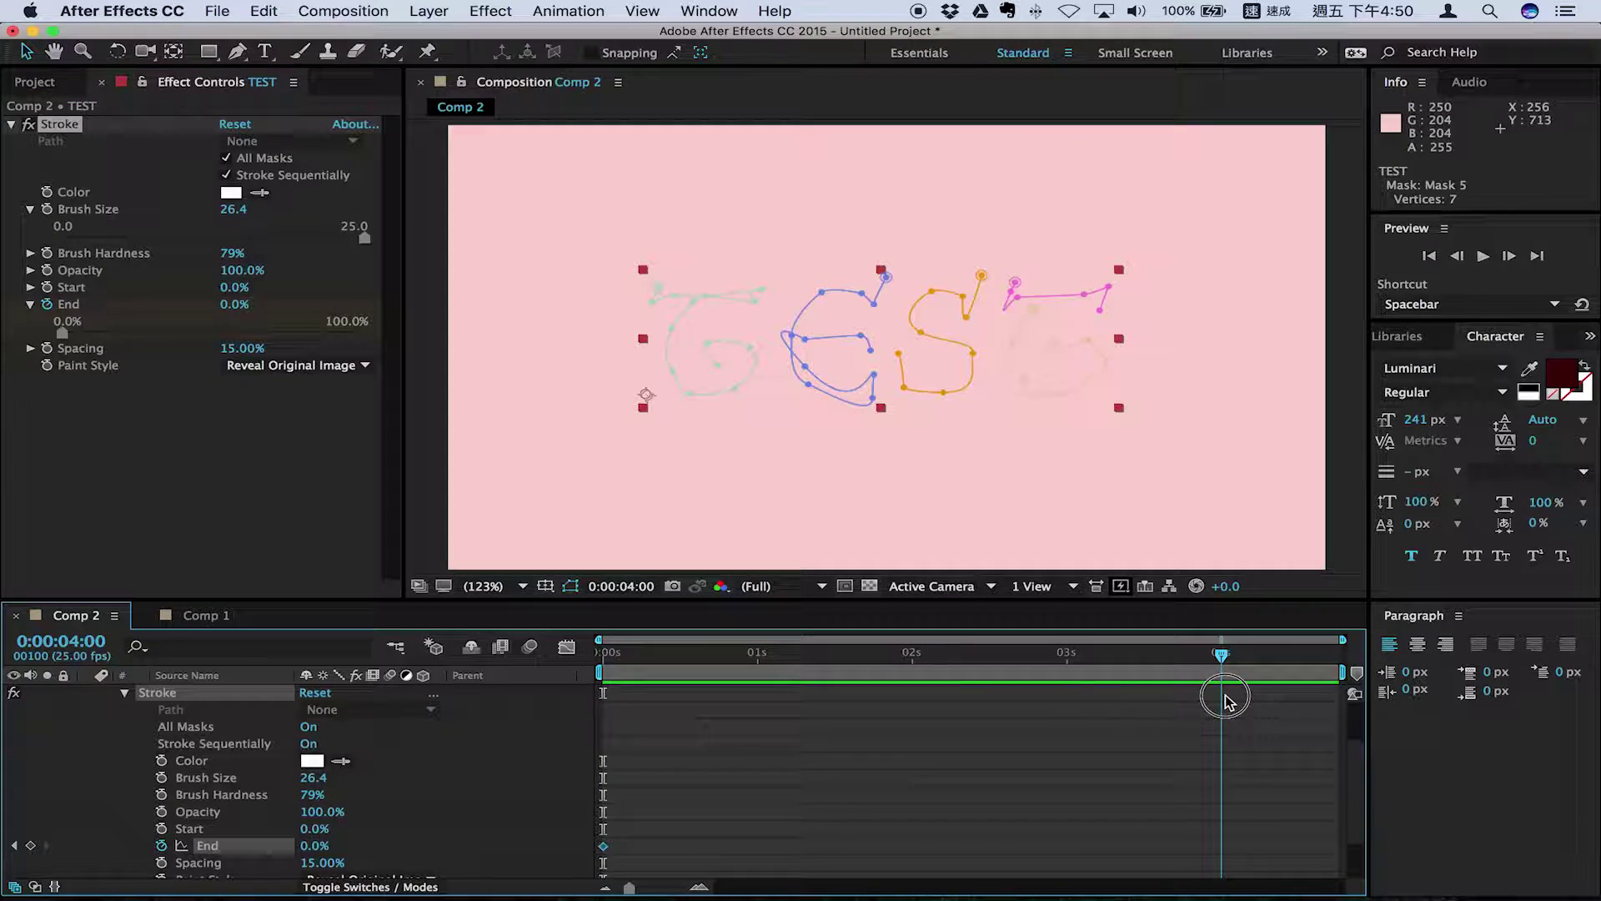
pyautogui.moveTo(64, 334)
pyautogui.mouseDown()
pyautogui.moveTo(382, 361)
pyautogui.moveTo(359, 333)
pyautogui.mouseUp()
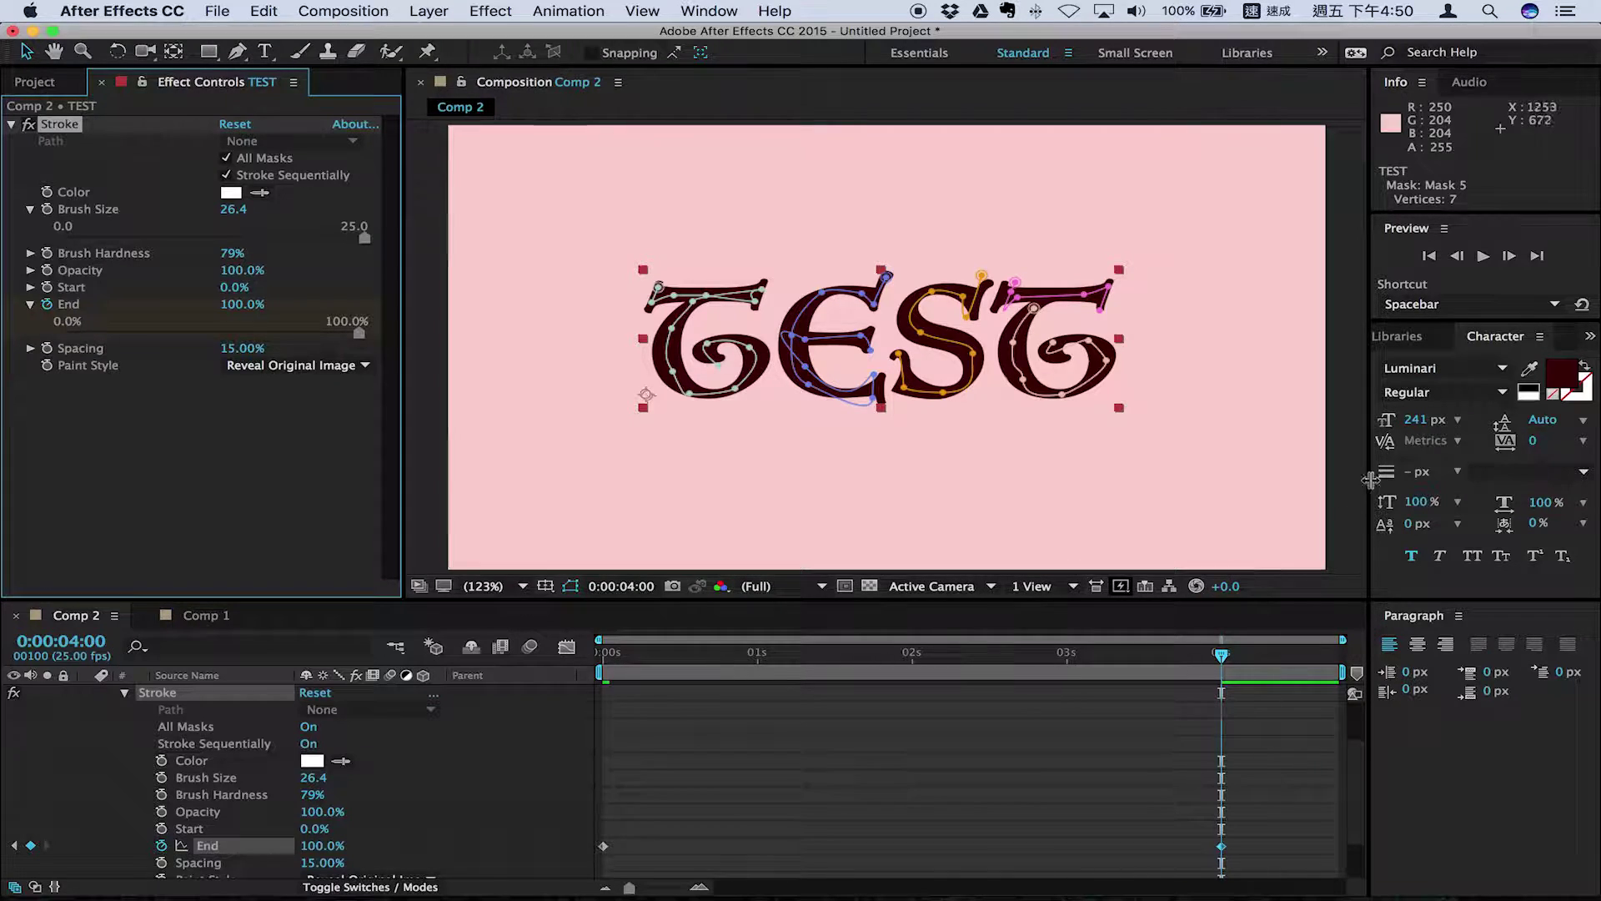
# - Preview the write-on animation from the start of the composition and stop playback
pyautogui.moveTo(1222, 661); pyautogui.dragTo(604, 655)
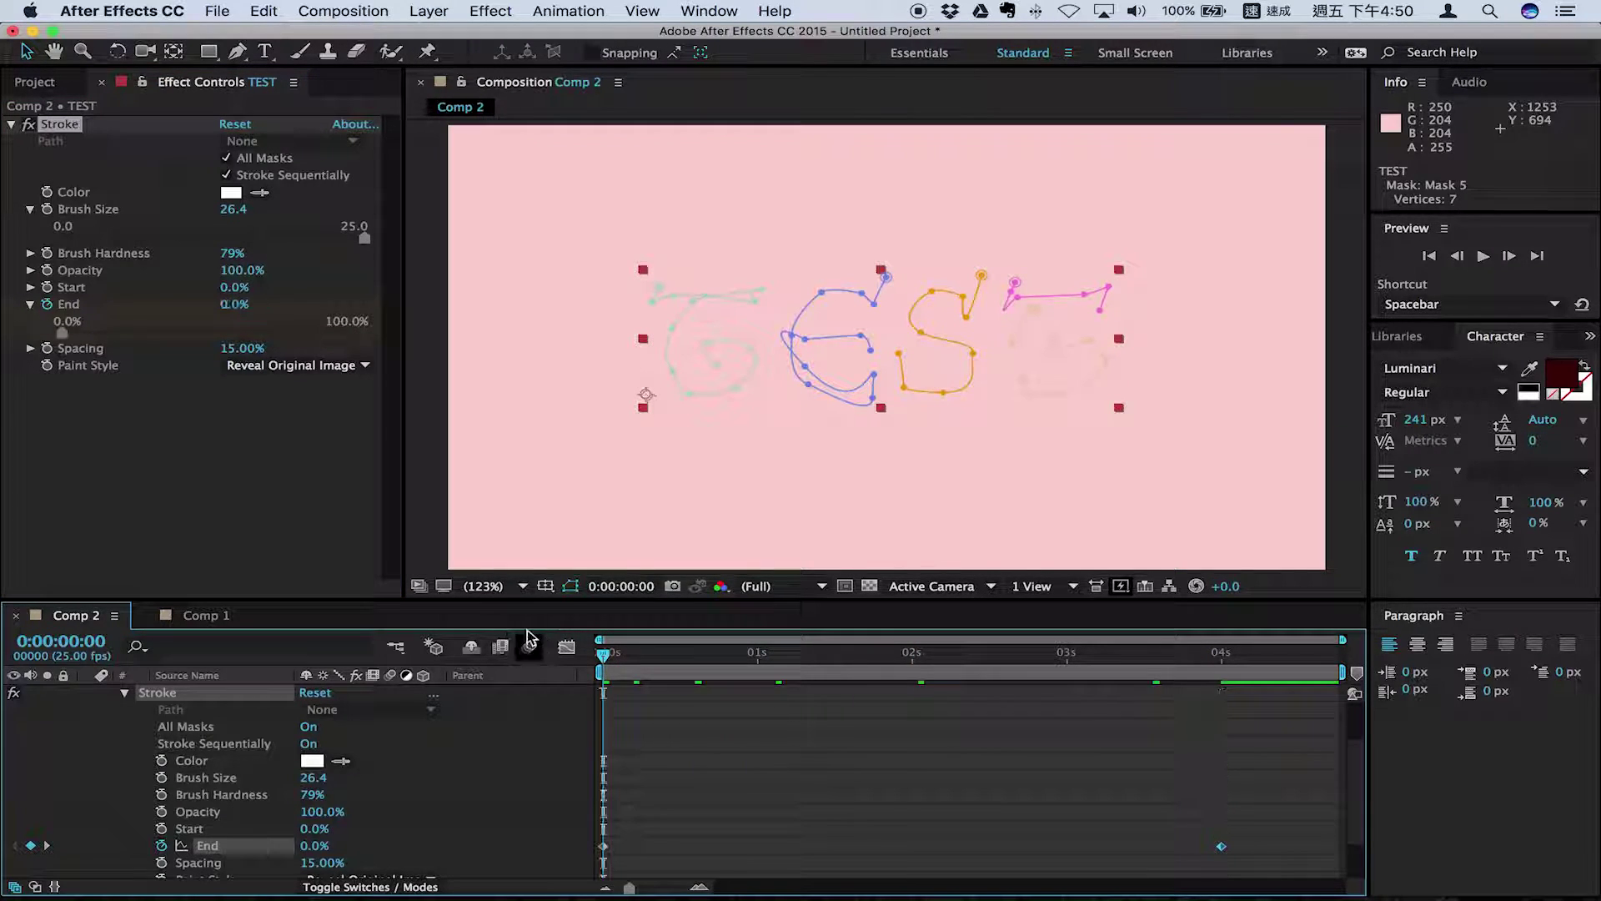
pyautogui.click(1482, 256)
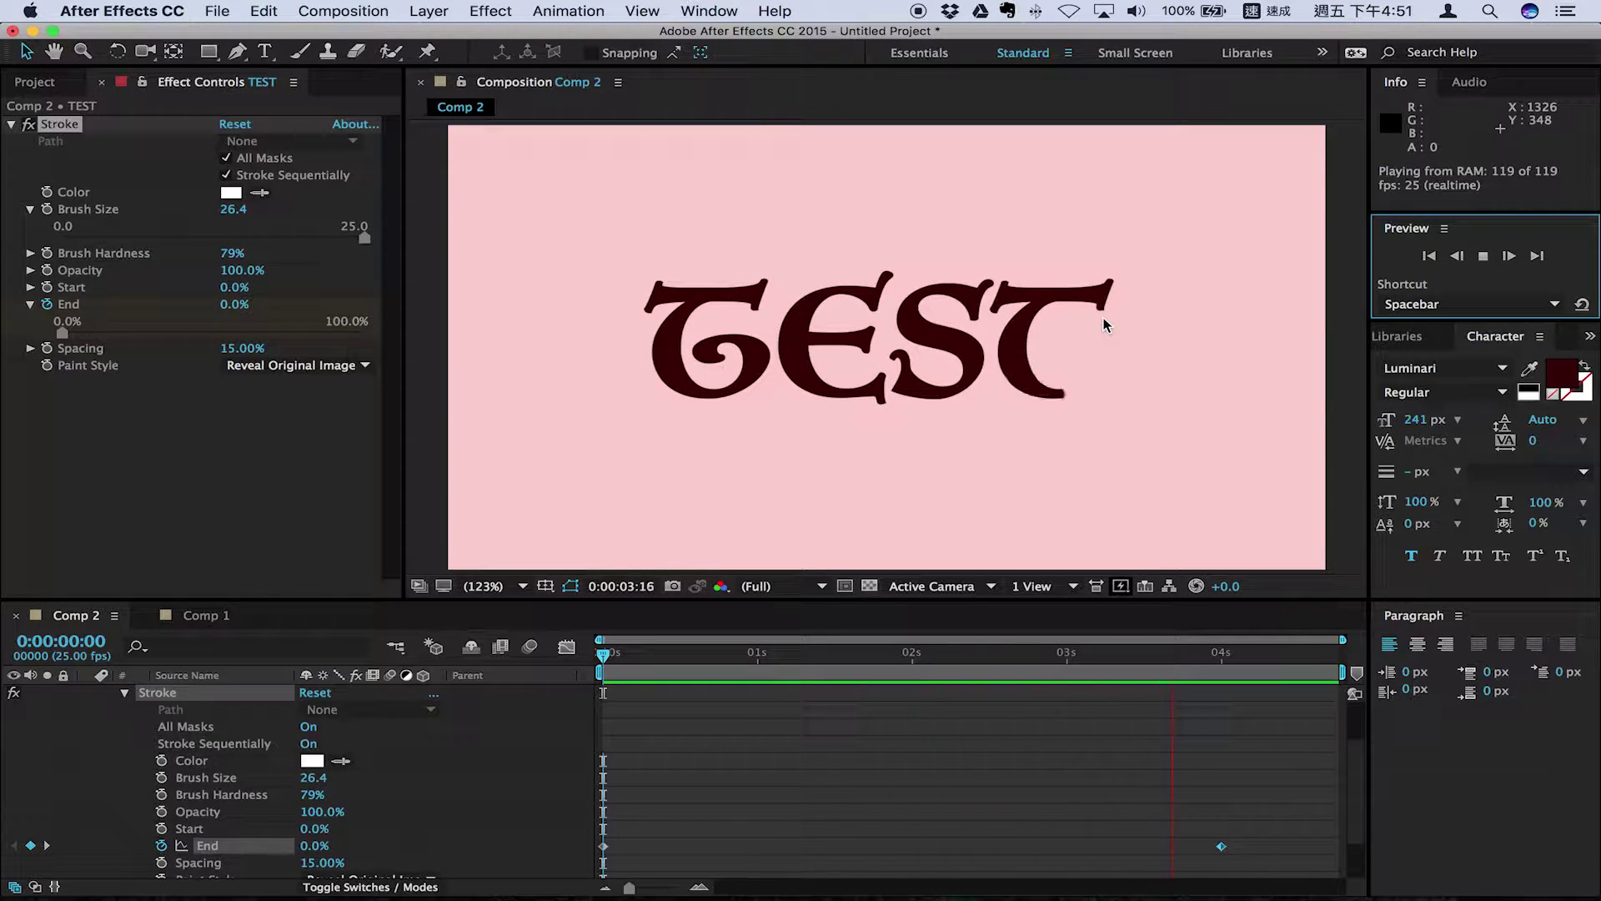
pyautogui.click(1483, 256)
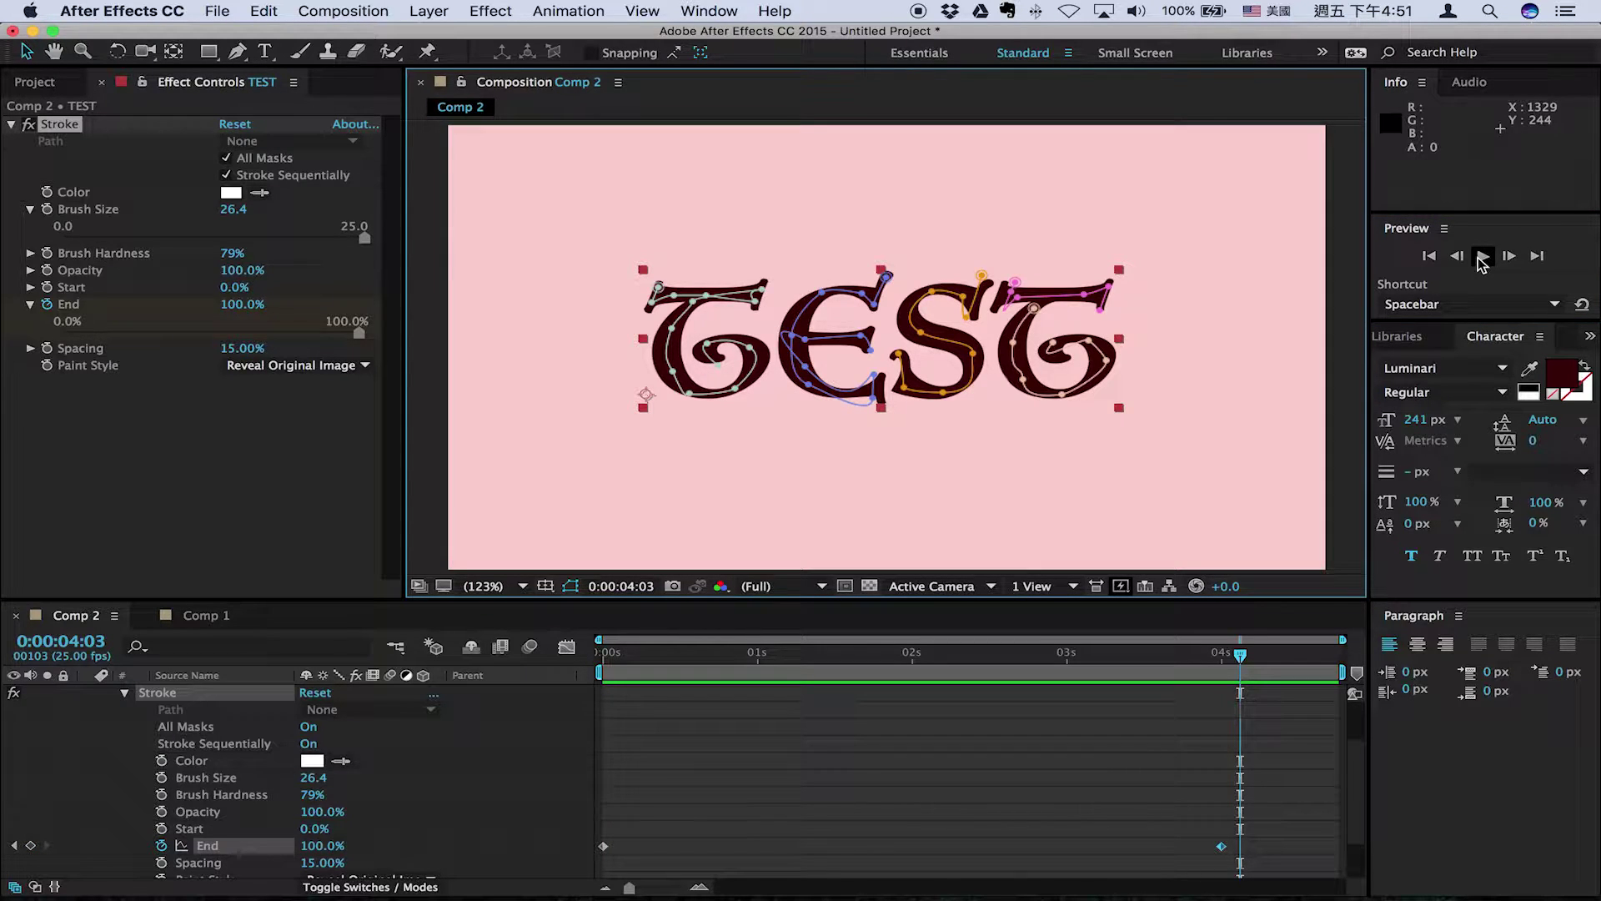